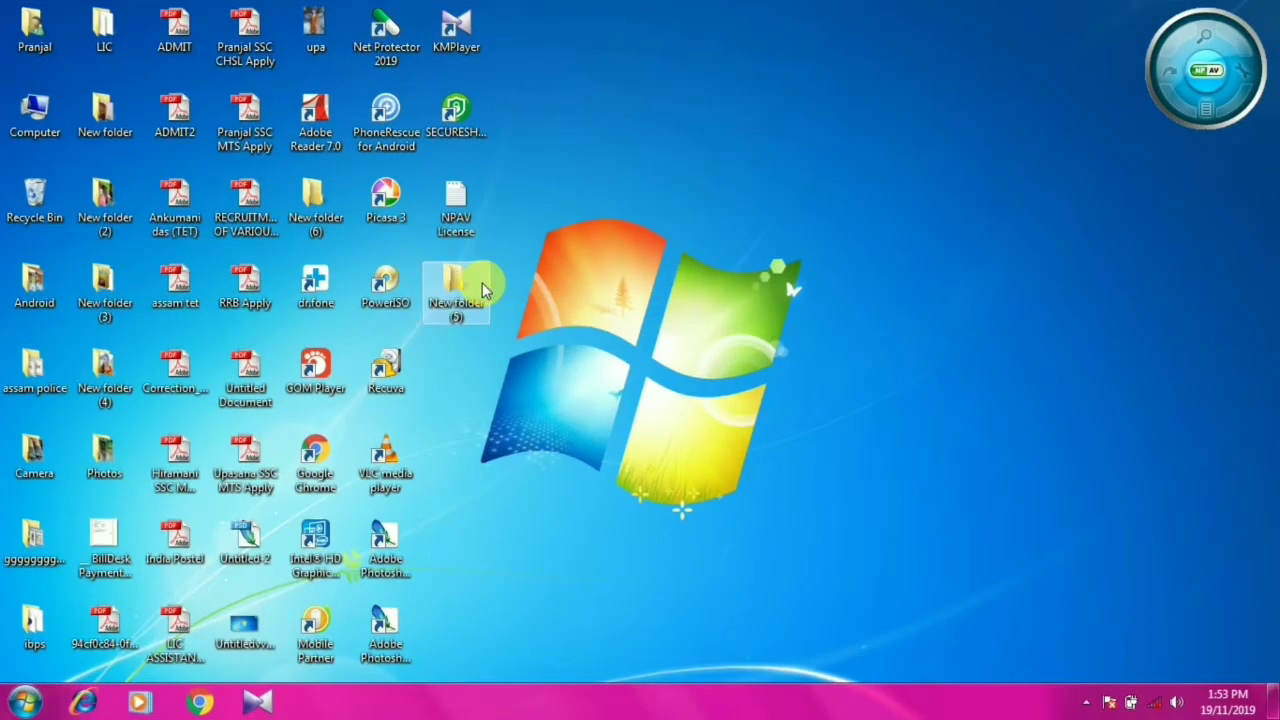
- Open FB_IMG_1574060426760.jpg, the third photo in New folder (5), with Adobe Photoshop
double_click(480, 284)
right_click(632, 158)
click(645, 228)
right_click(574, 177)
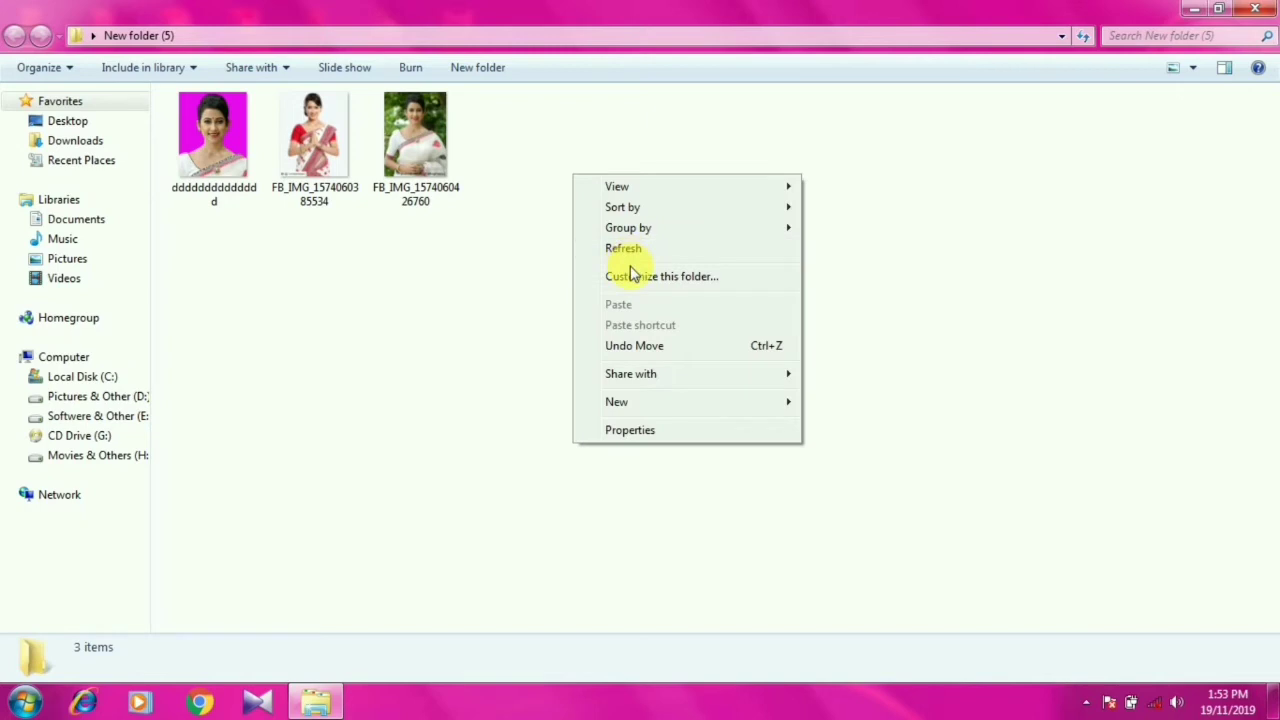
click(630, 250)
right_click(443, 145)
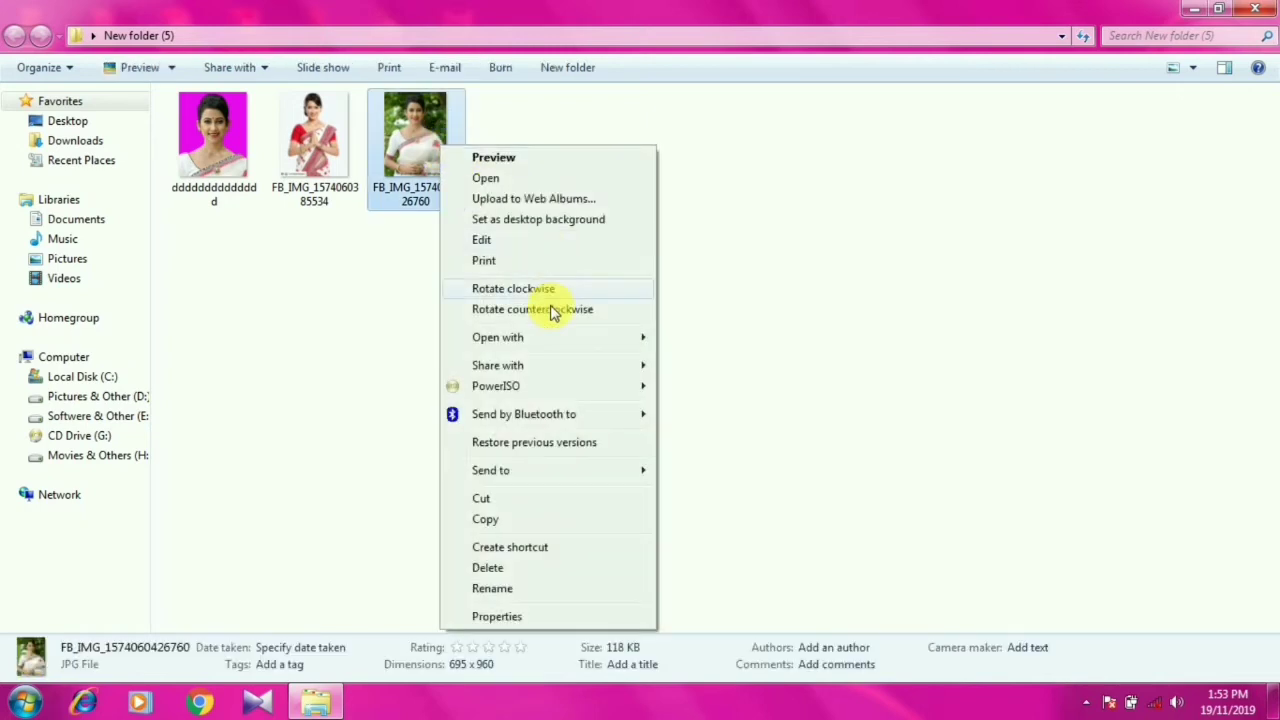
mouse_move(497, 337)
click(698, 342)
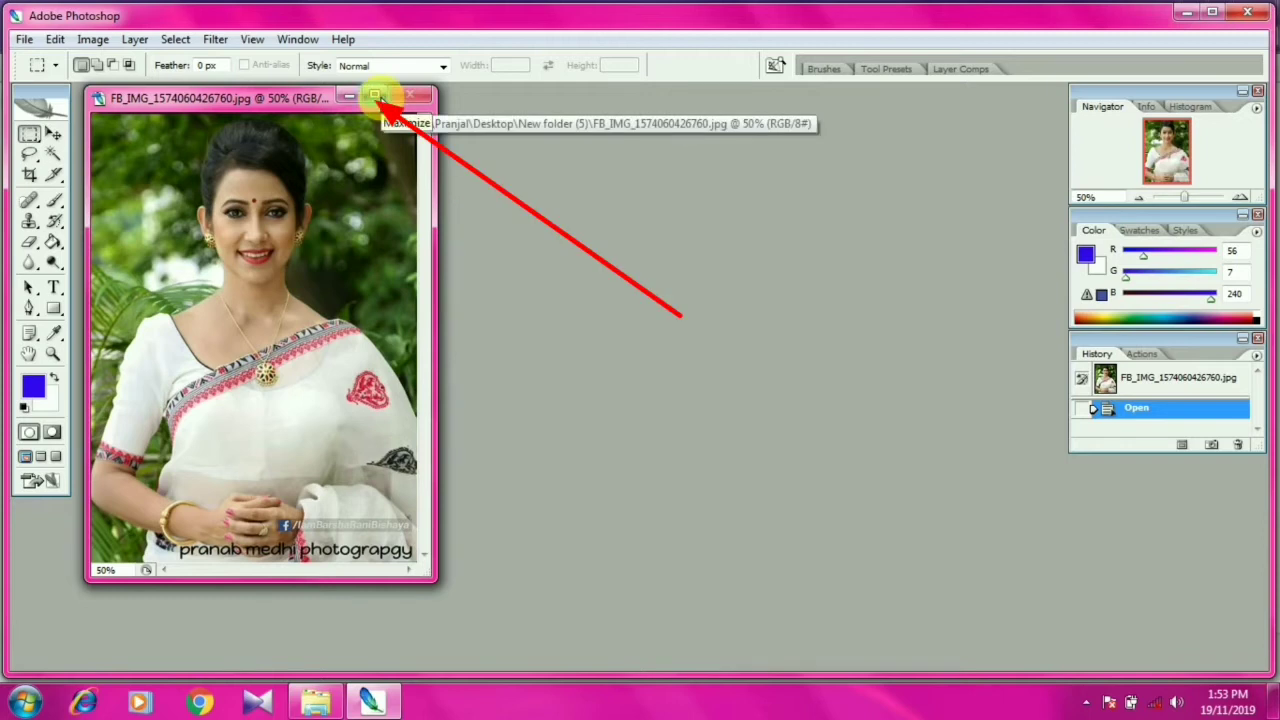
- Maximize the photo and crop around the woman's head and shoulders at 1.2 × 1.5 in, 300 ppi
click(375, 97)
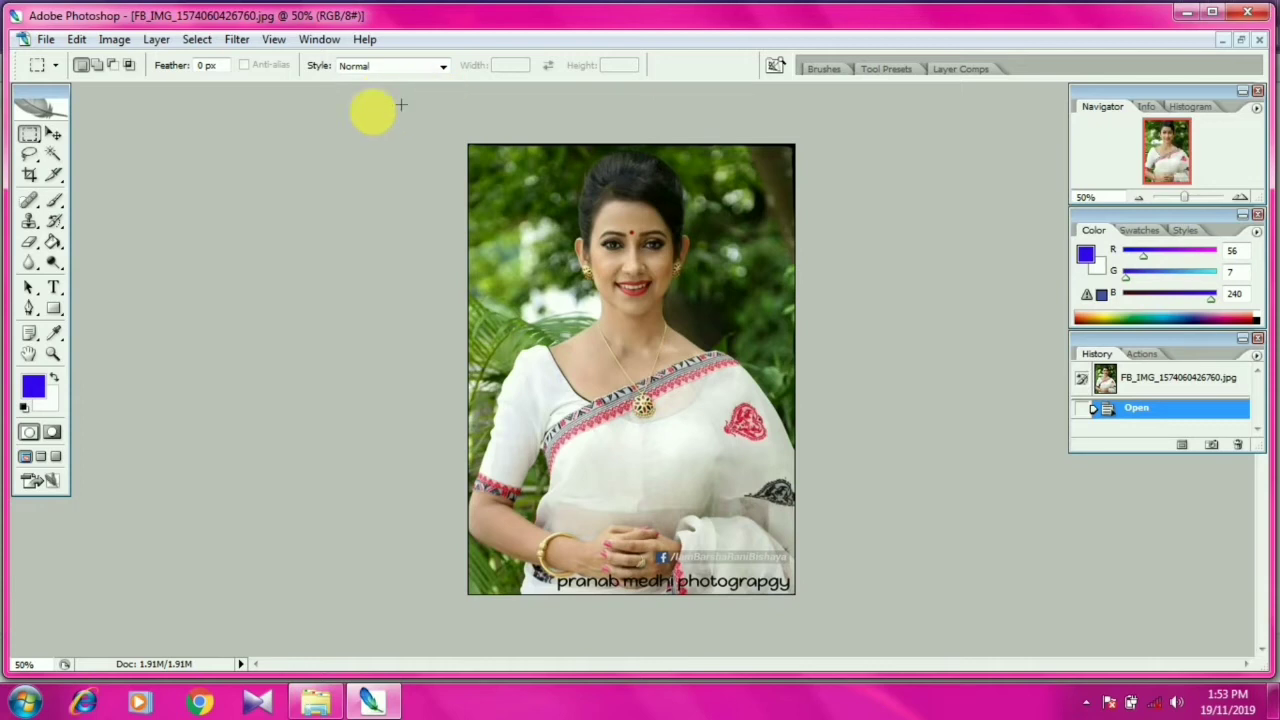
click(30, 176)
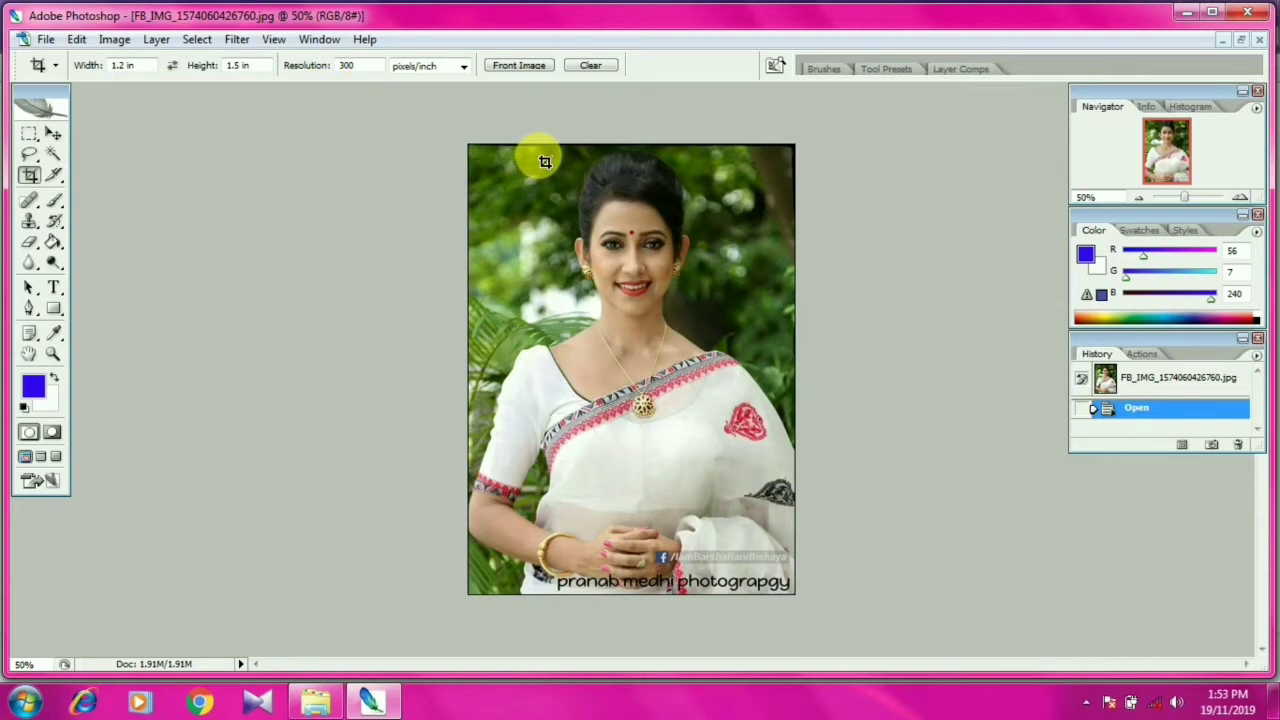
drag(540, 156, 740, 437)
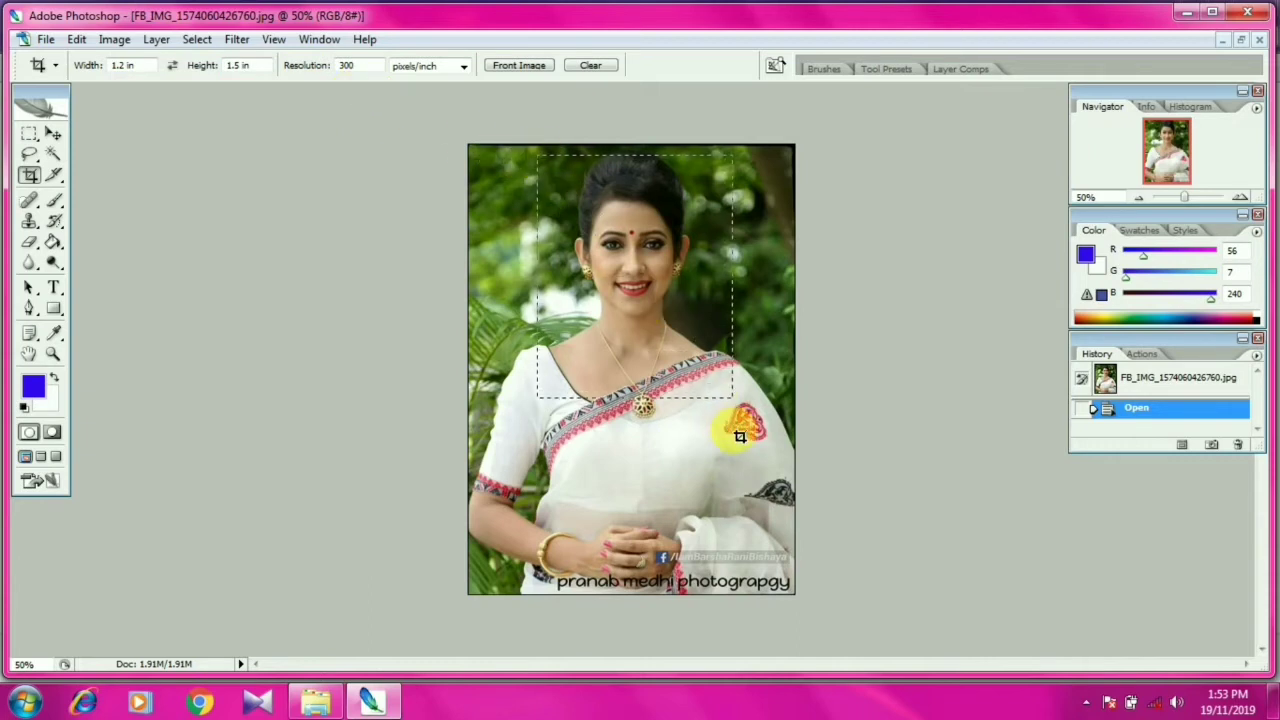
drag(740, 437, 752, 456)
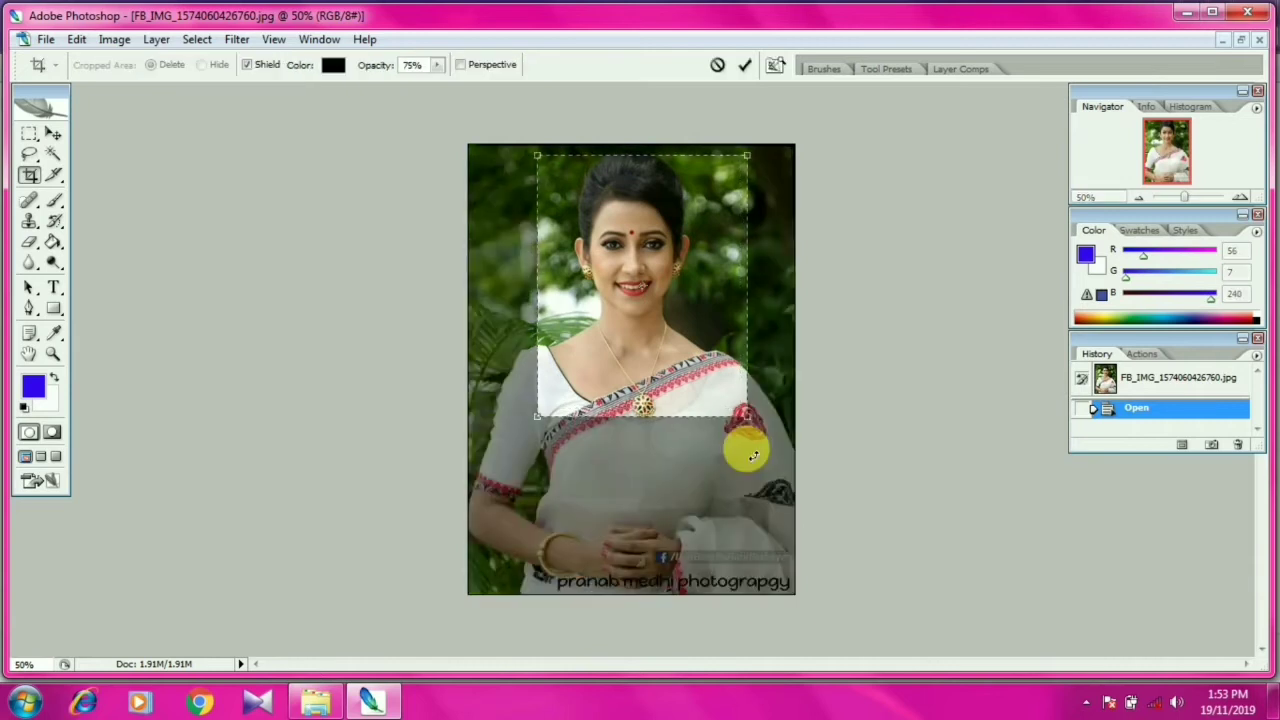
key(Up)
key(Up)
key(Up)
key(Left)
key(Left)
key(Left)
key(Left)
key(Left)
key(Left)
key(Left)
key(Left)
key(Left)
key(Left)
key(Left)
key(Left)
key(Up)
key(Up)
key(Up)
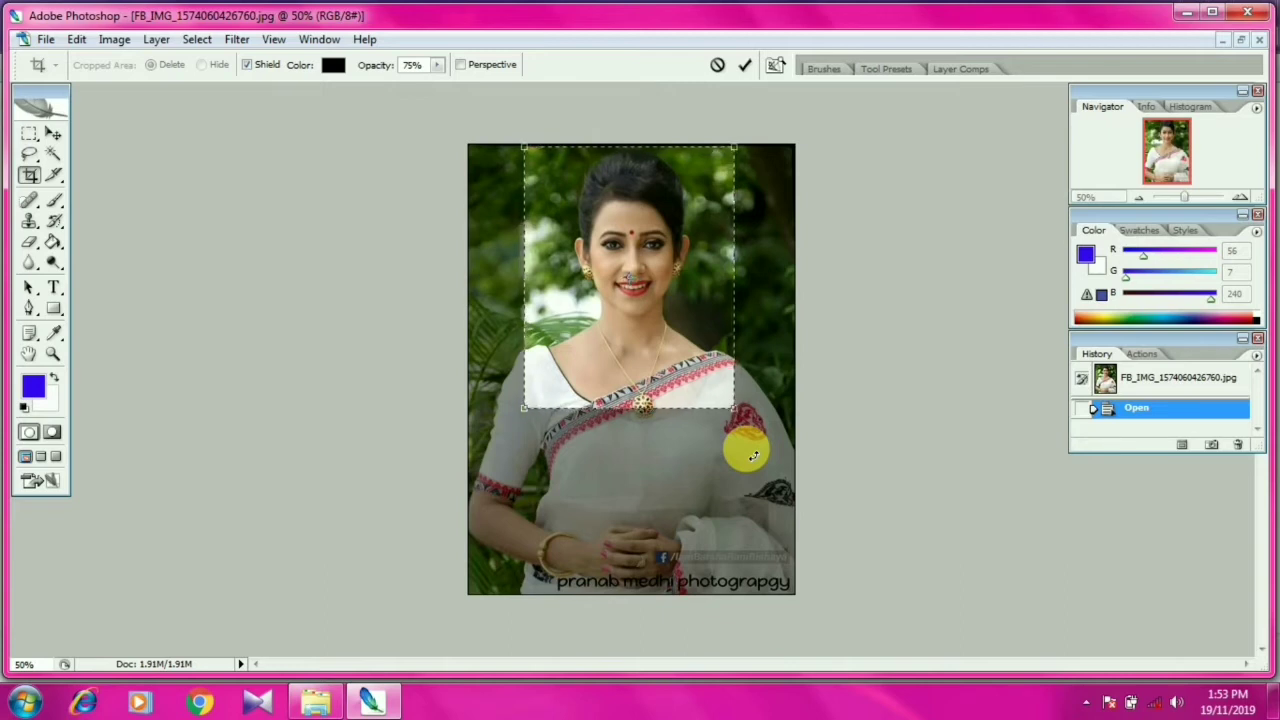
key(Return)
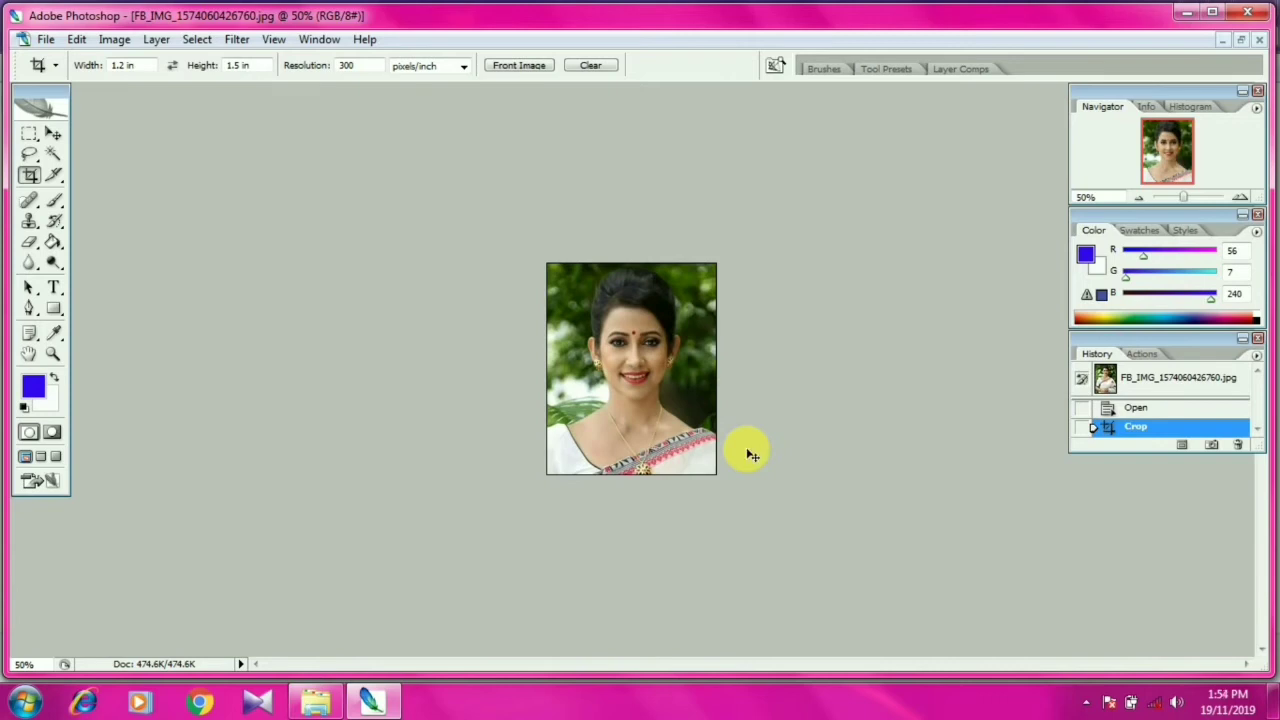
- With the Pen tool, place anchors from the lower-left shoulder up the left side of the neck
key(ctrl+plus)
key(ctrl+plus)
key(ctrl+plus)
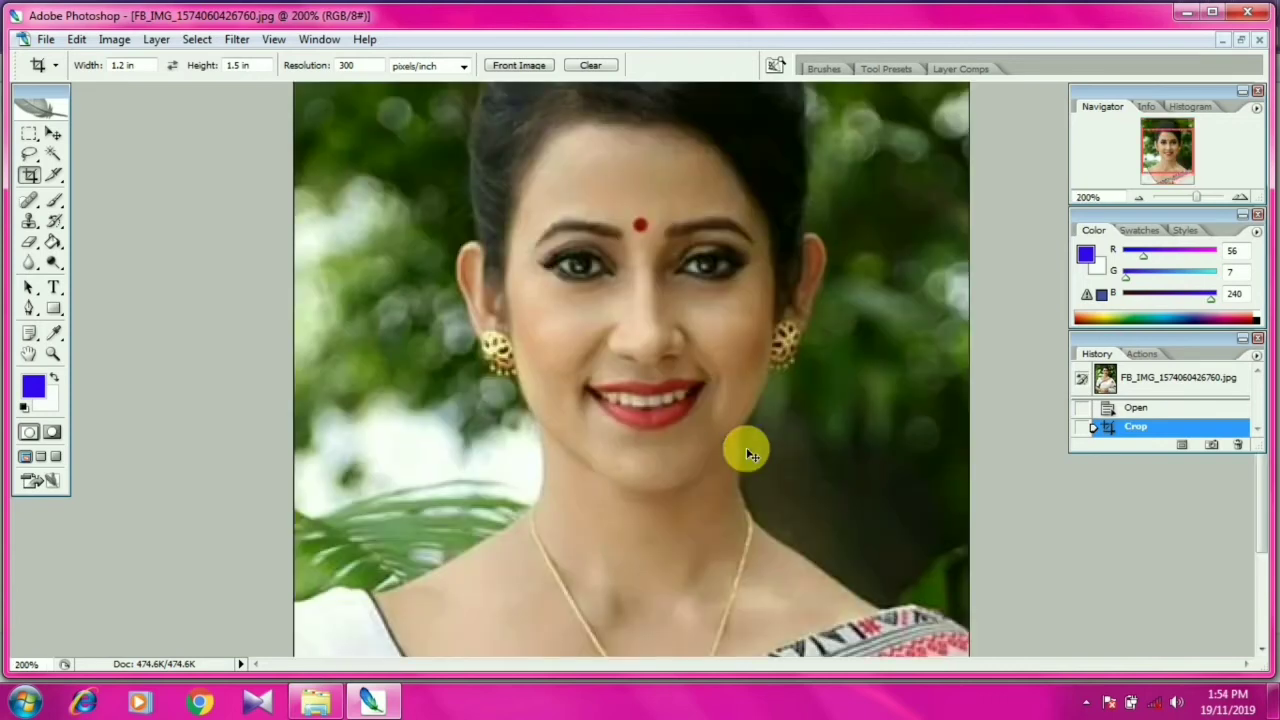
key(ctrl+minus)
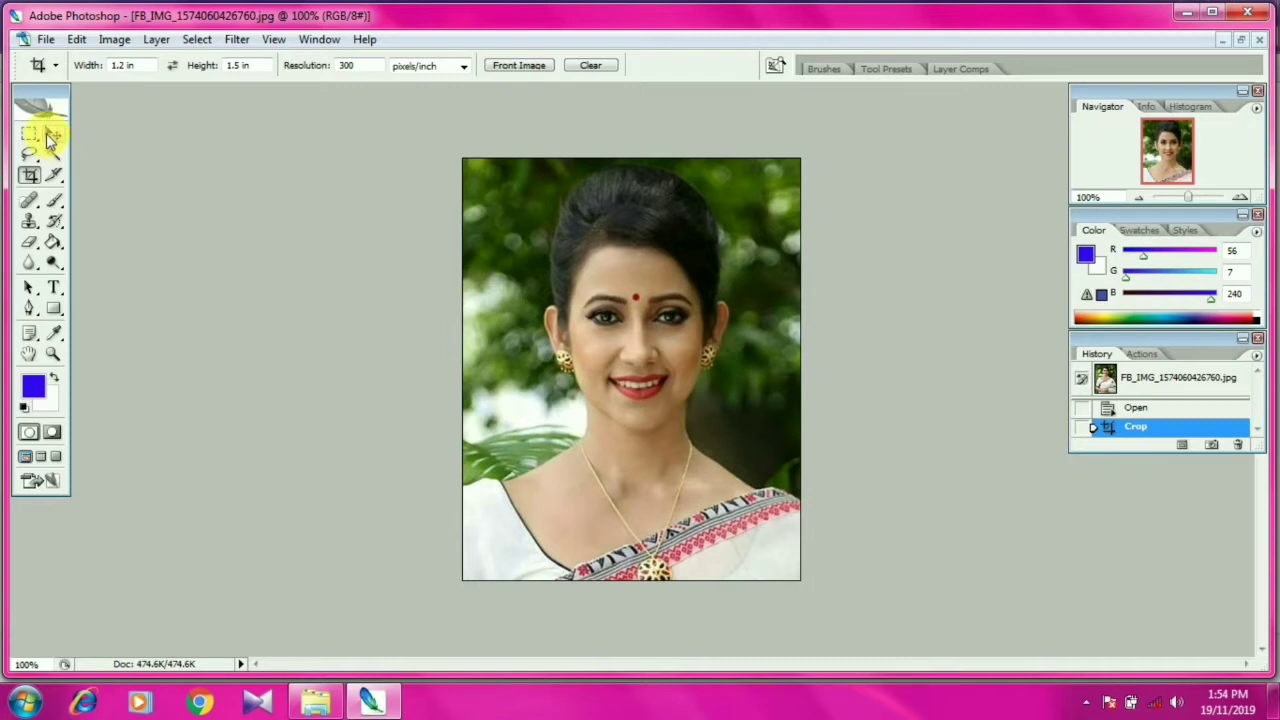
click(33, 310)
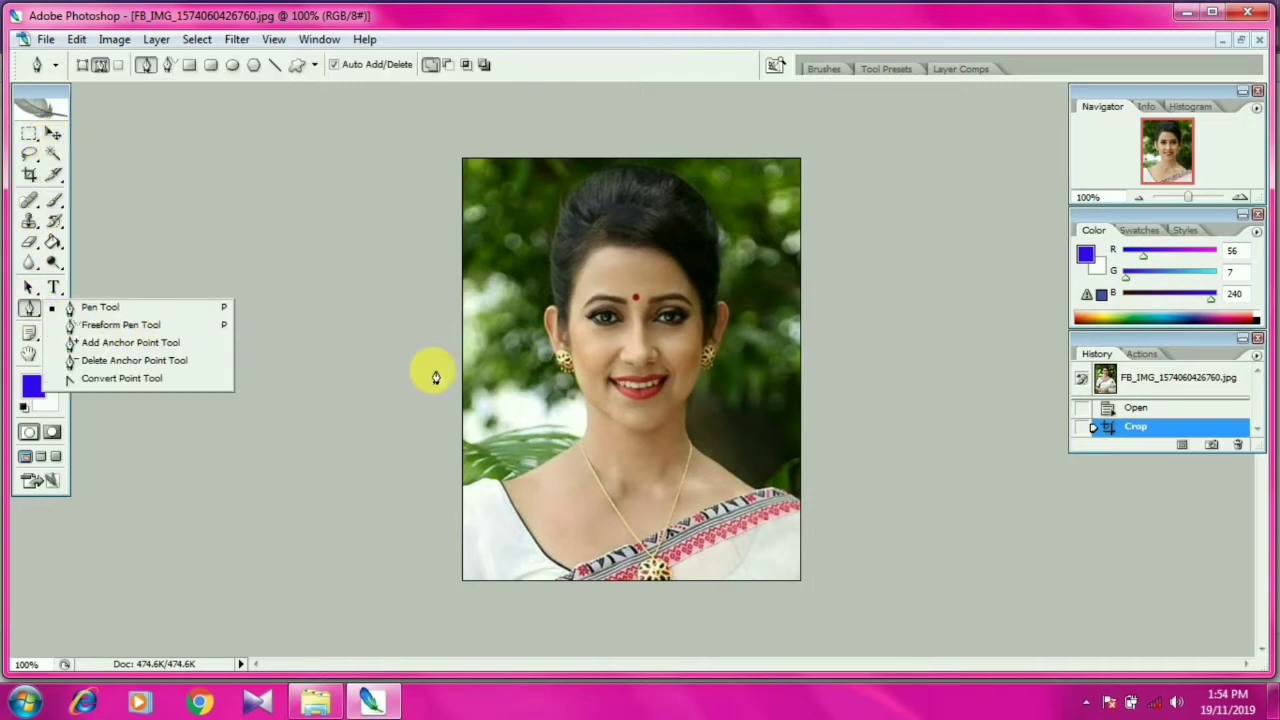
key(ctrl+plus)
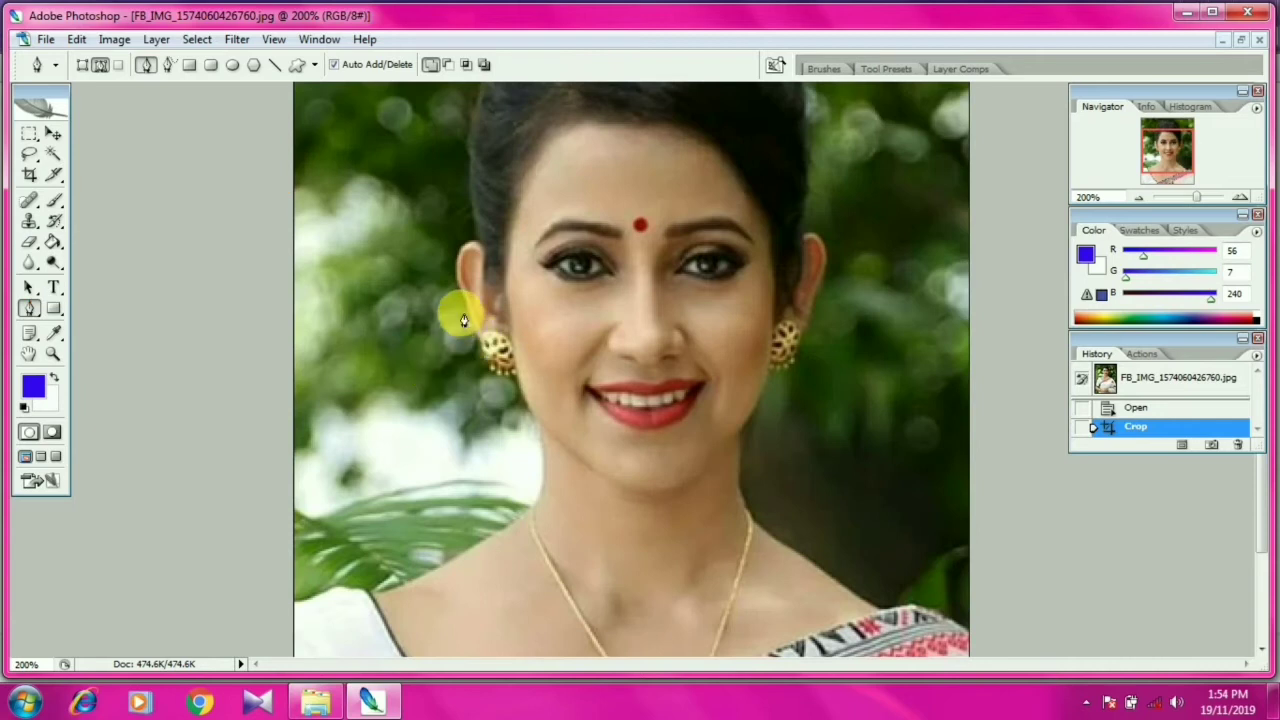
click(298, 604)
click(343, 596)
click(366, 591)
click(399, 591)
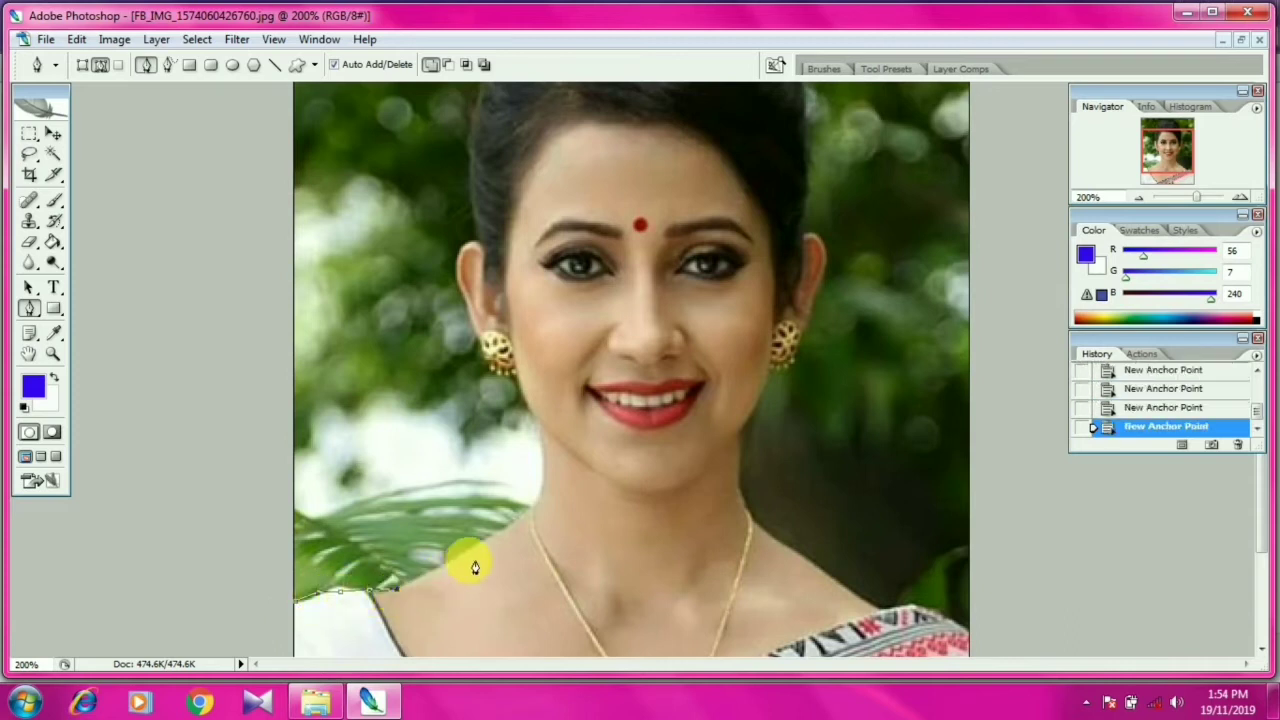
click(451, 566)
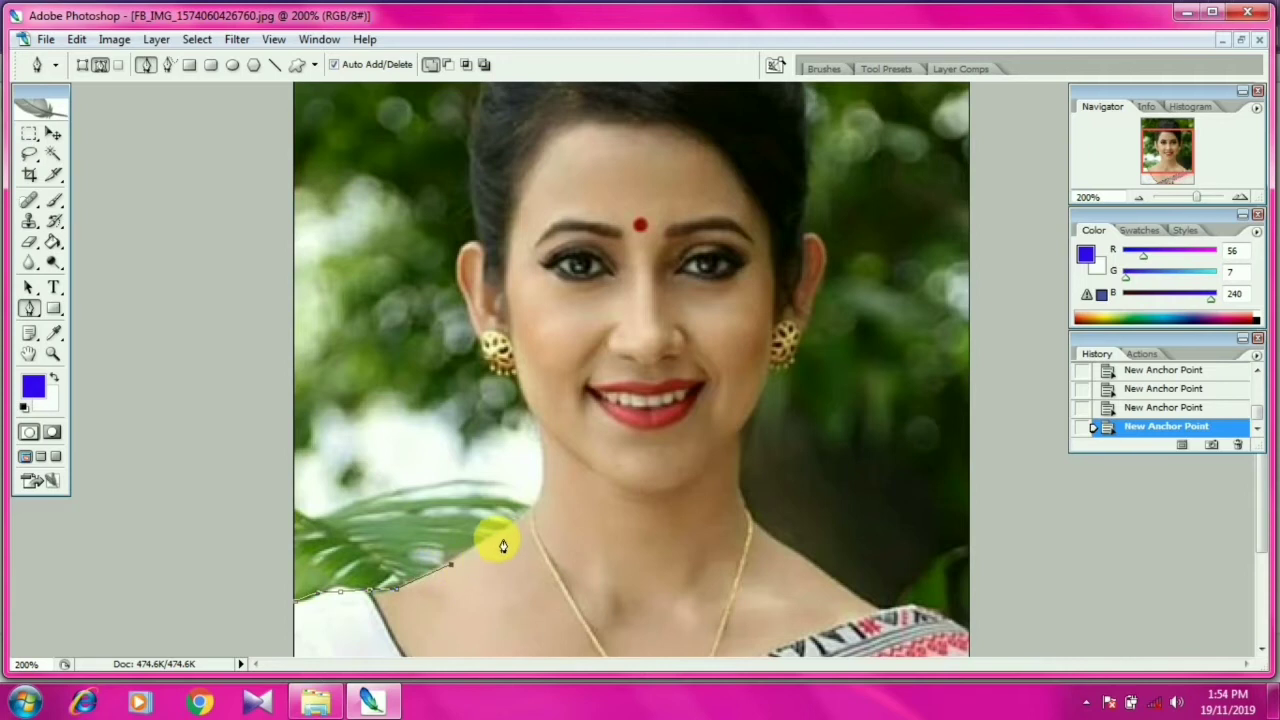
click(497, 537)
click(542, 481)
- Continue the path up past the left ear, over the top of the head and down its right side
key(ctrl+plus)
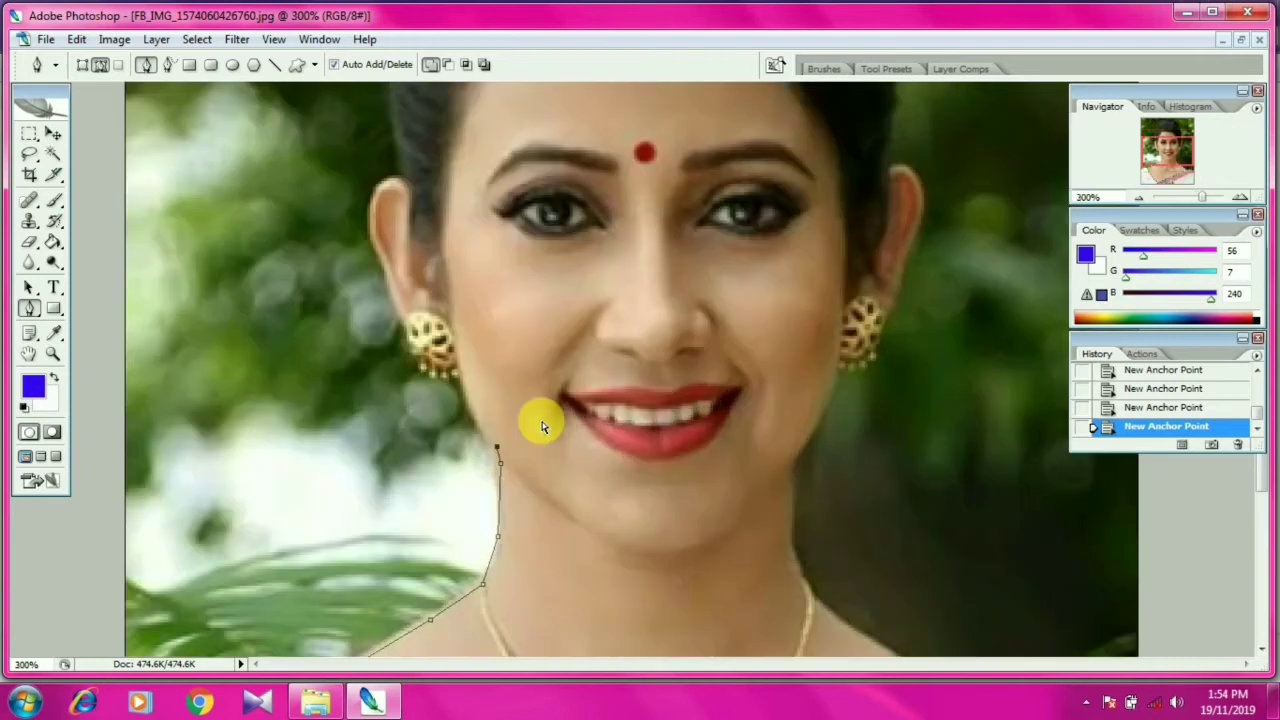
key(ctrl+plus)
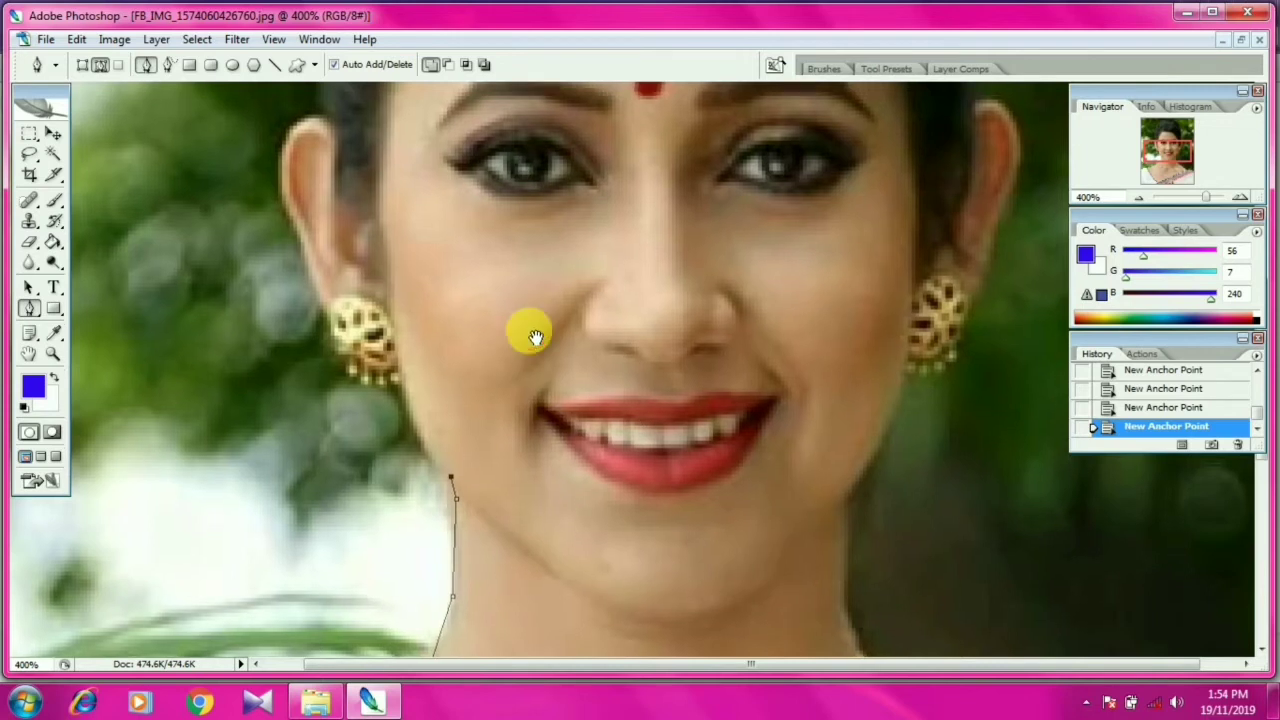
drag(531, 331, 529, 490)
click(314, 486)
click(300, 400)
click(282, 320)
drag(323, 271, 398, 210)
key(ctrl+minus)
drag(570, 107, 594, 106)
click(745, 137)
drag(800, 263, 802, 338)
- Trace the path around and just below the right ear
click(797, 370)
click(825, 398)
click(813, 426)
click(807, 452)
click(793, 492)
key(ctrl+plus)
scroll(650, 481, down, 3)
click(857, 360)
click(837, 403)
key(ctrl+minus)
- Trace the right neck and shoulder, run the path below the photo's bottom edge, and close it
click(791, 543)
click(840, 575)
click(964, 620)
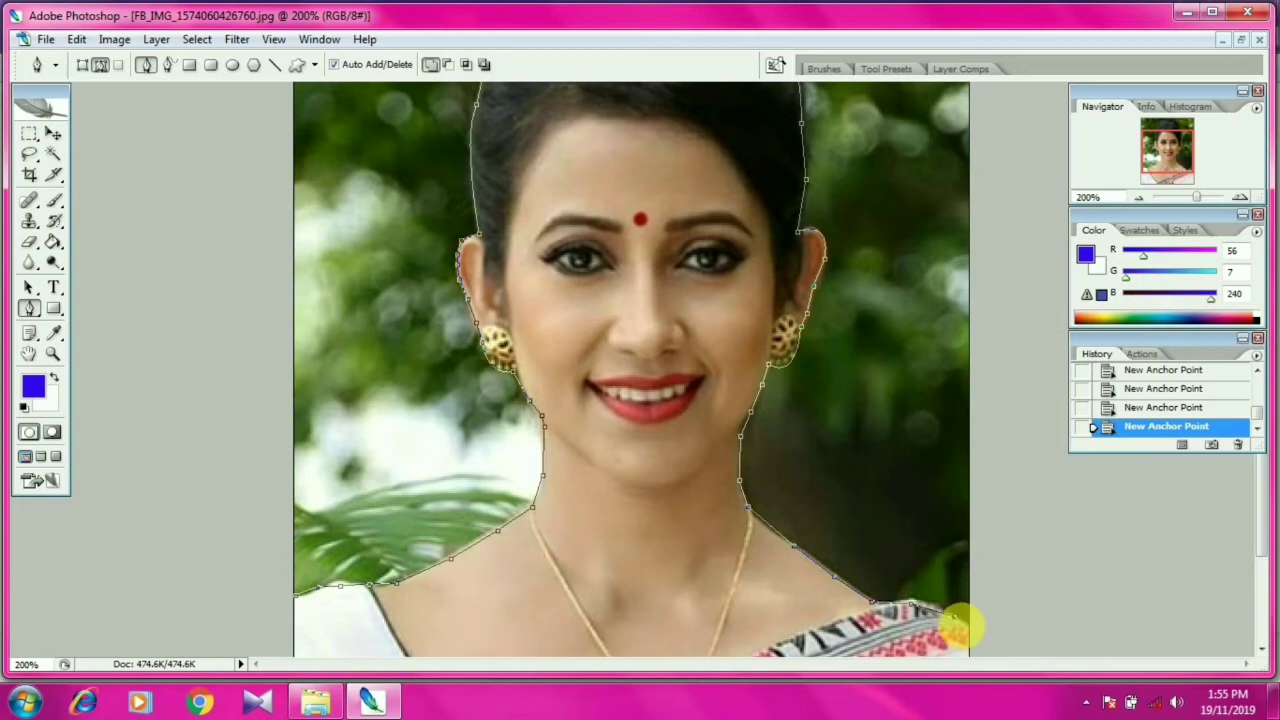
key(ctrl+minus)
click(822, 589)
click(417, 597)
click(417, 514)
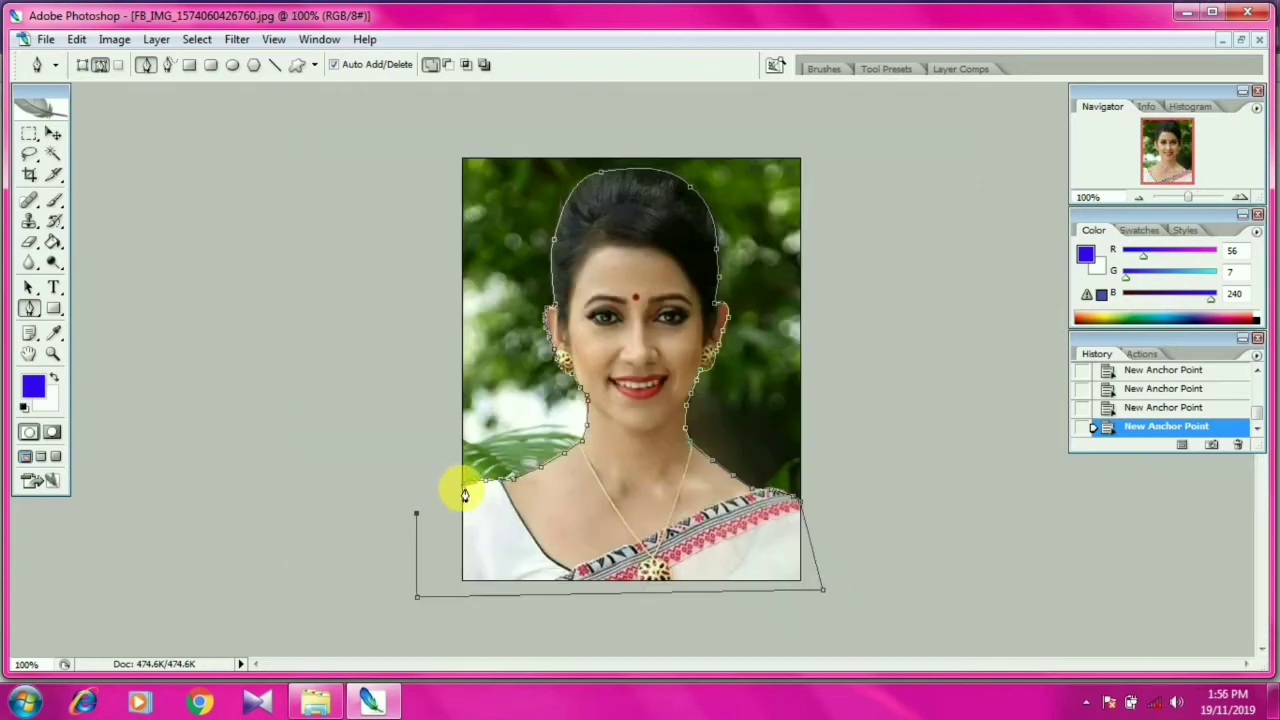
click(511, 478)
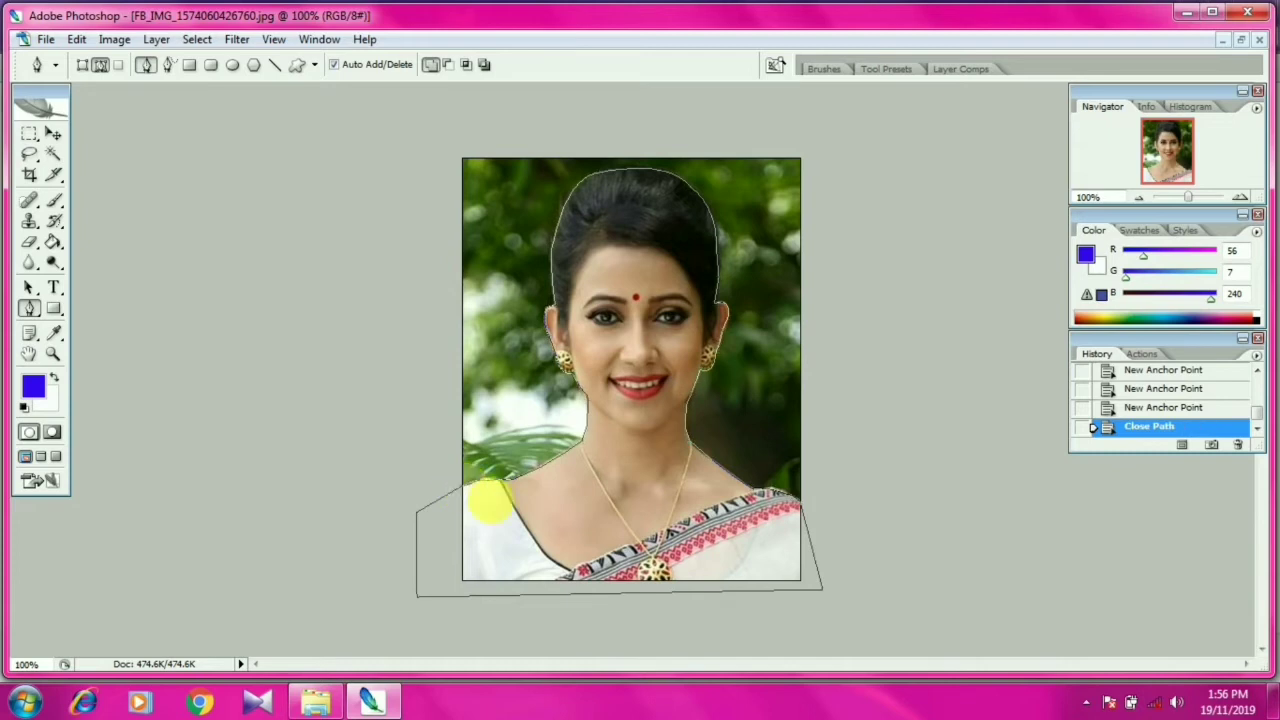
- Convert the closed path into a selection with no feathering
right_click(538, 518)
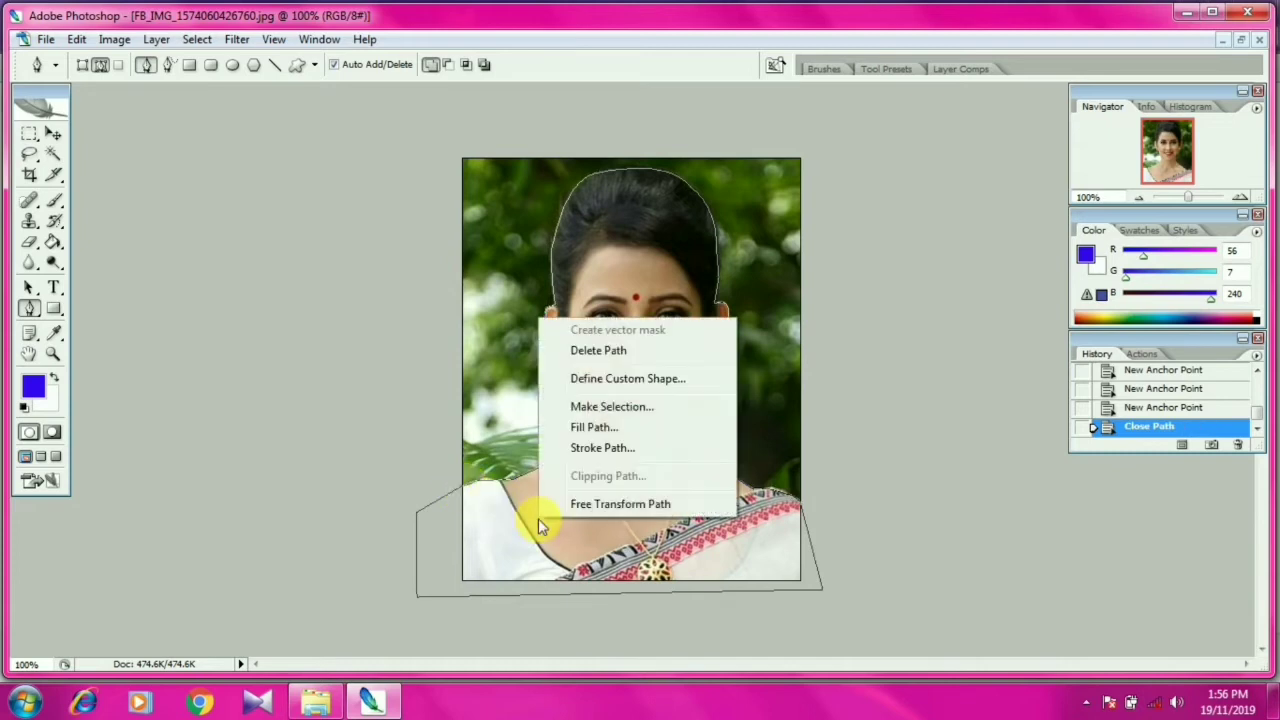
click(638, 407)
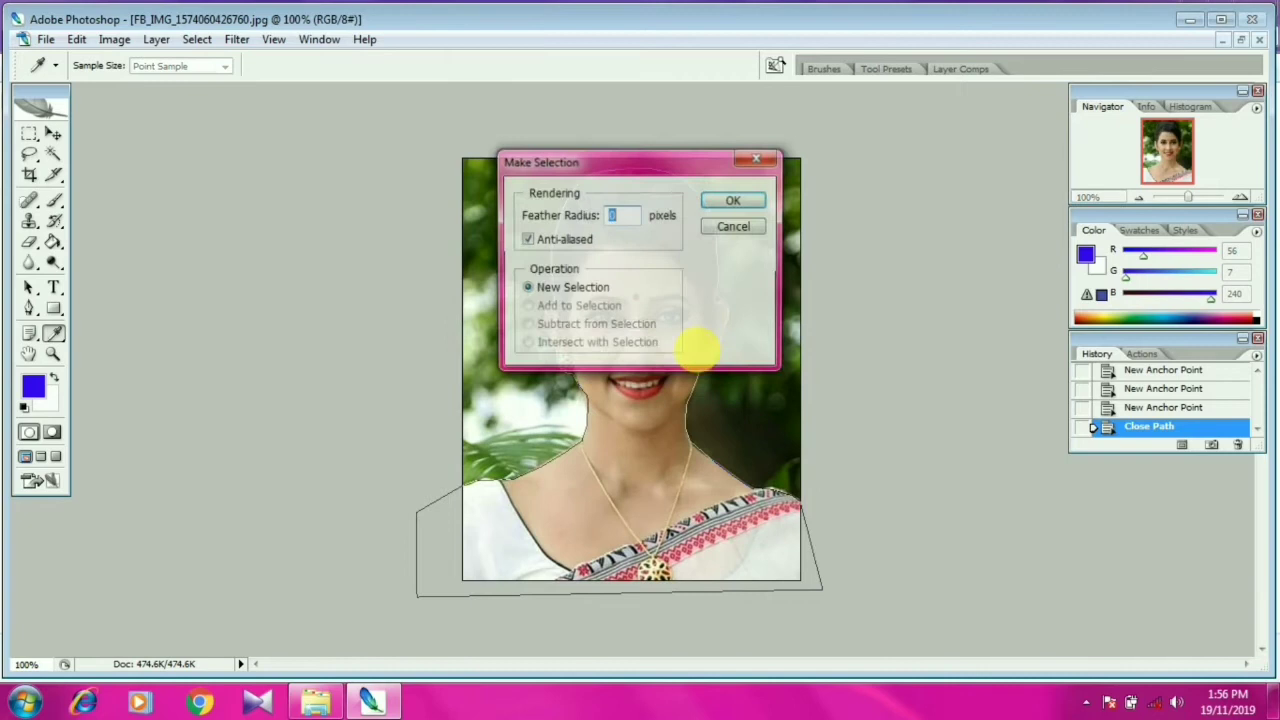
click(737, 202)
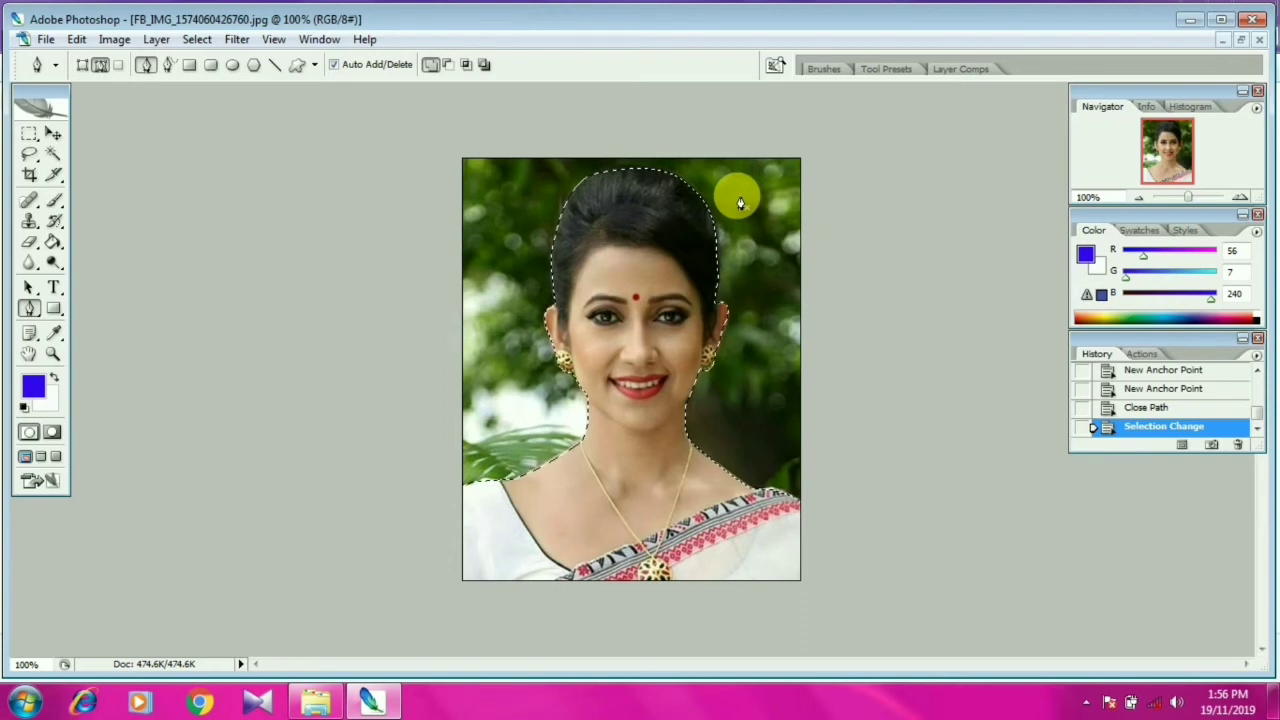
- Restore and centre the document window, then nudge the selected woman slightly with the Move tool
click(1241, 40)
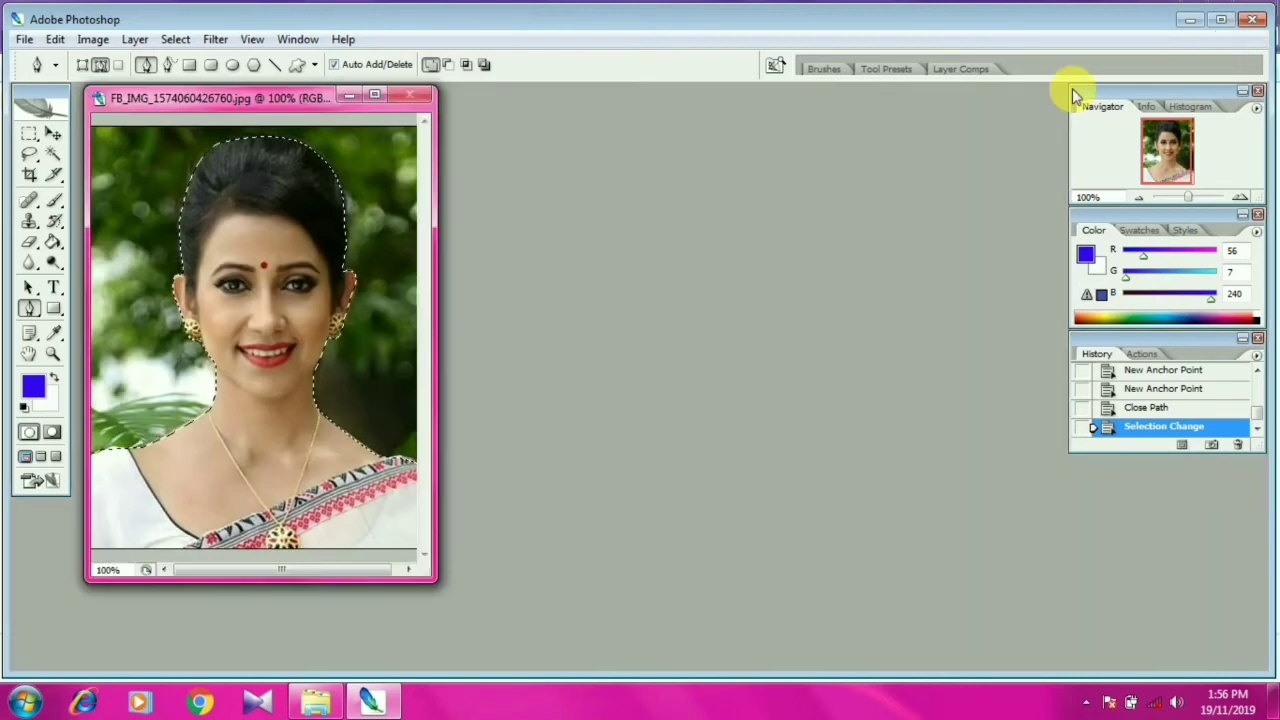
drag(322, 104, 525, 104)
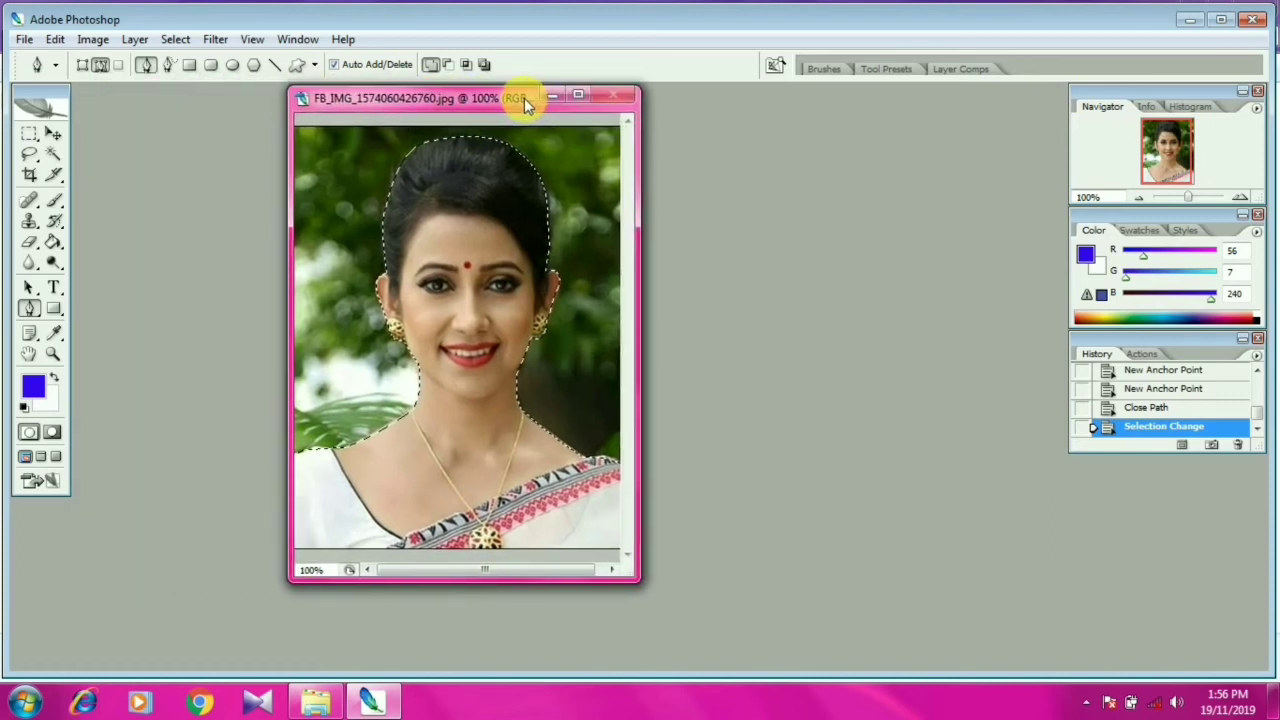
click(54, 135)
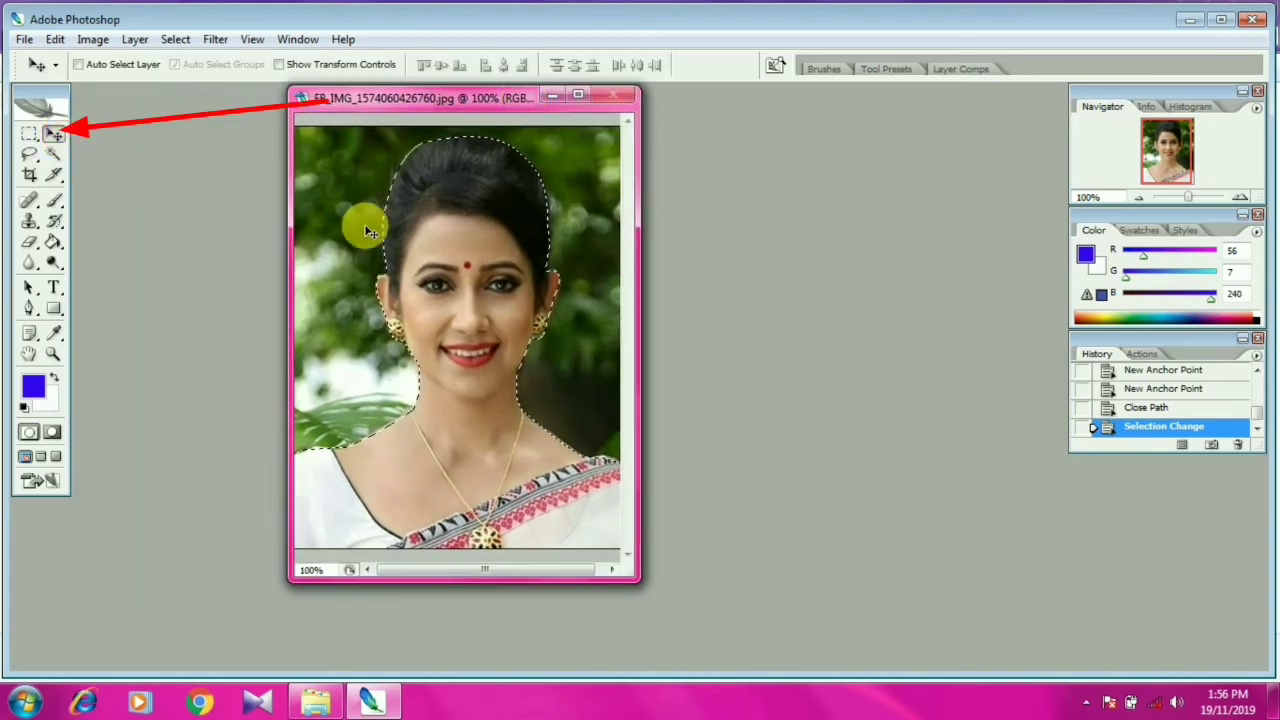
mouse_move(447, 238)
mouse_down()
mouse_move(461, 265)
mouse_move(448, 229)
mouse_up()
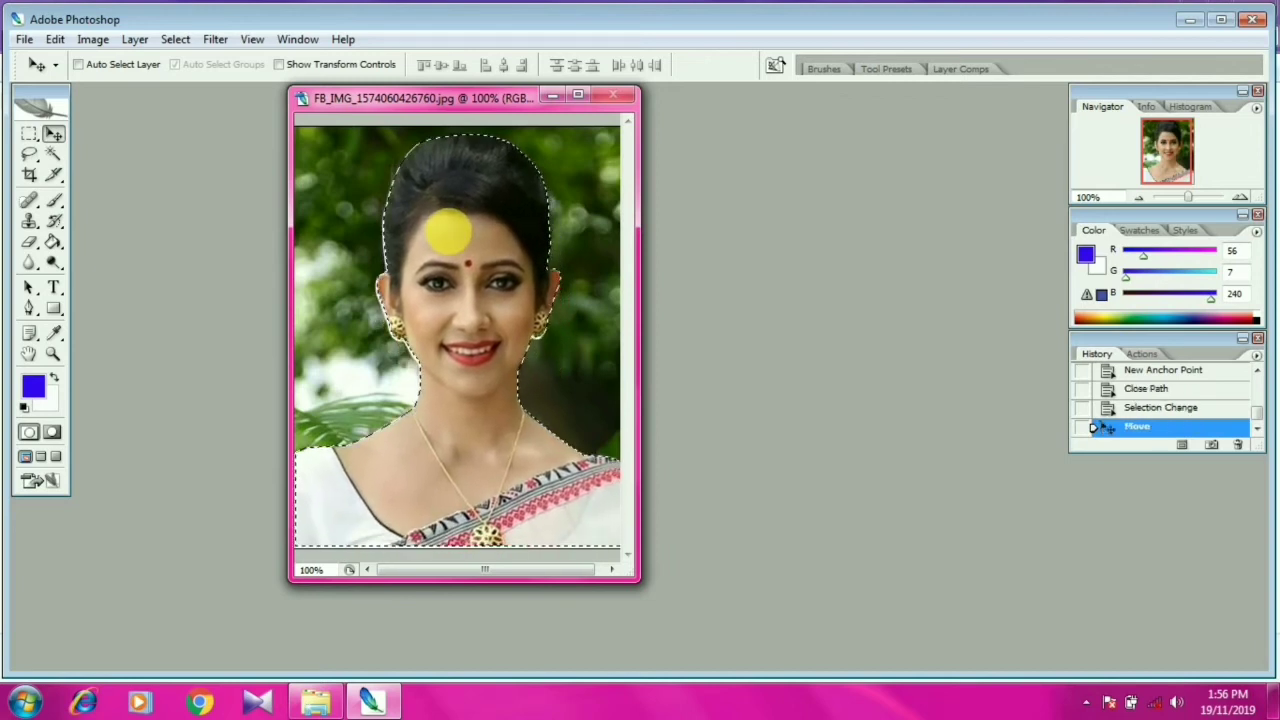
click(33, 42)
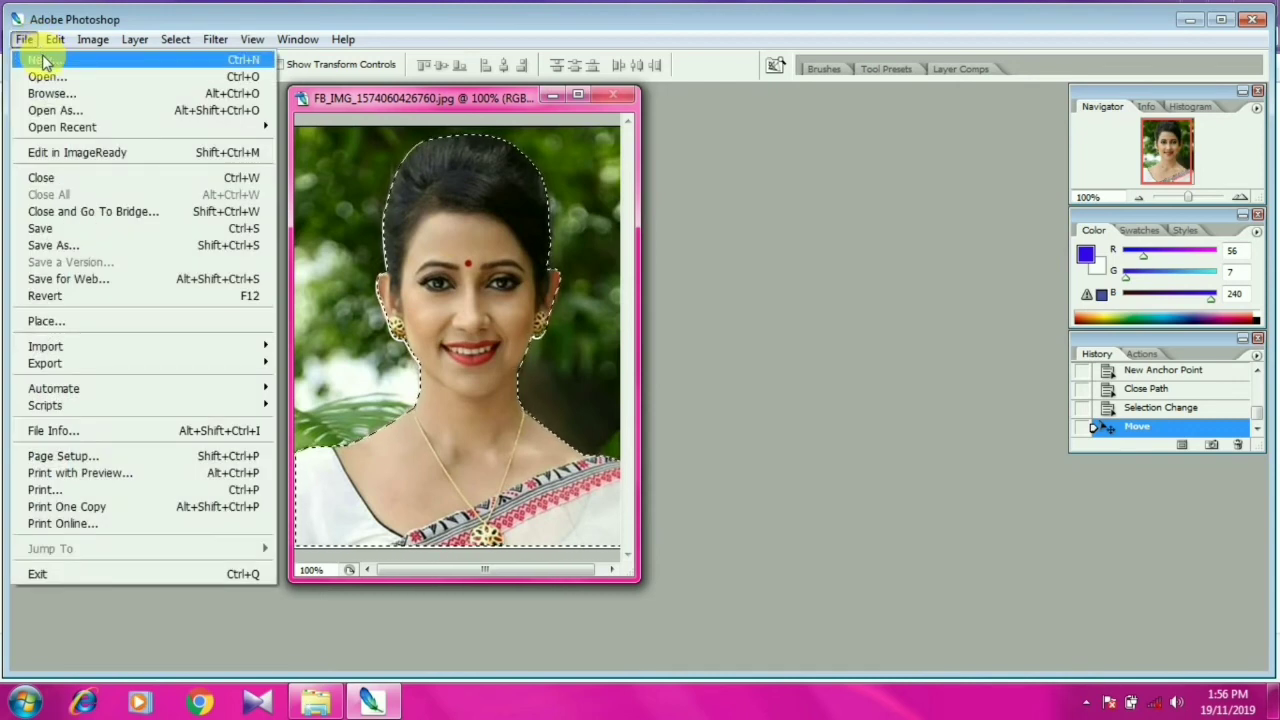
- Create a new 6×7 in, 300 ppi white page and move its window aside
click(43, 61)
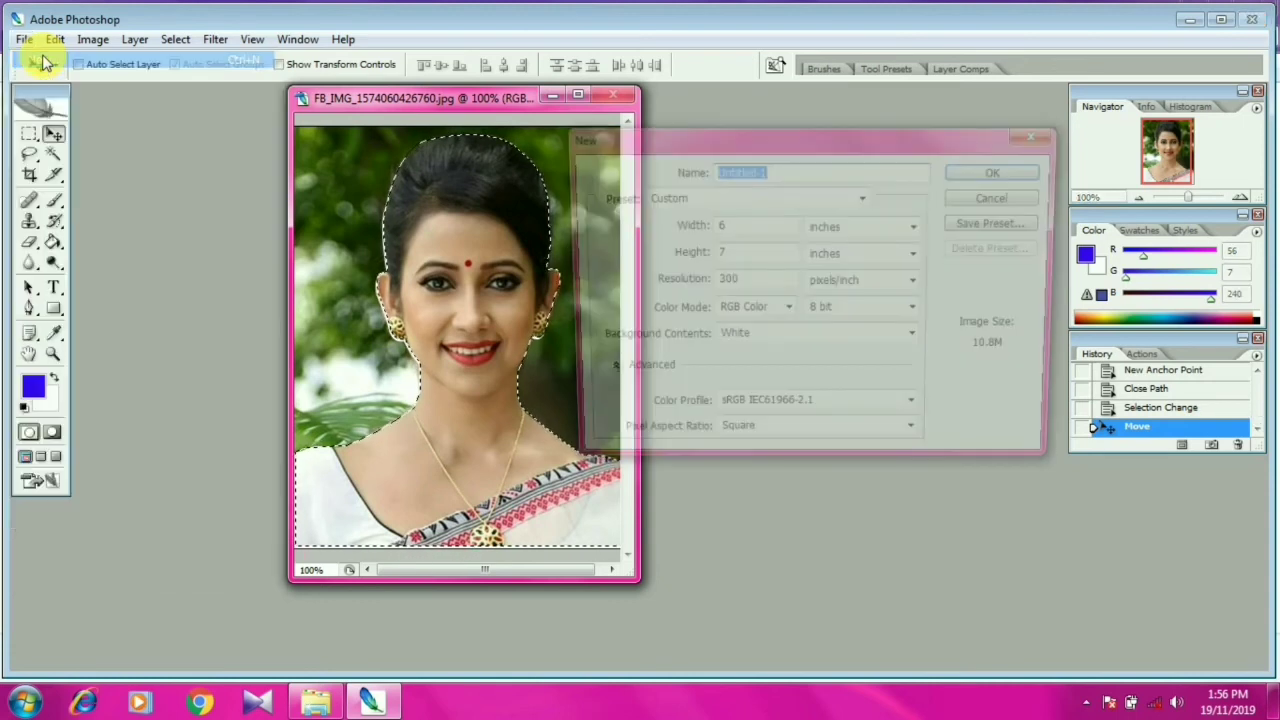
click(1018, 168)
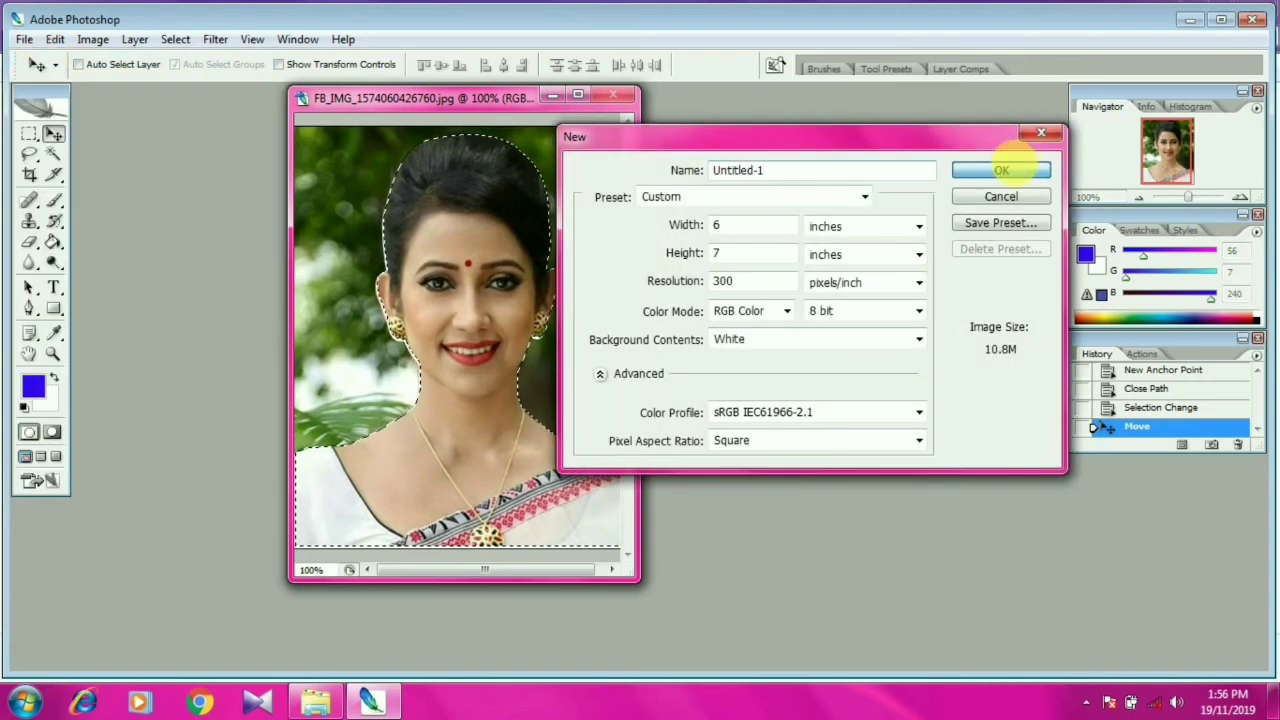
mouse_move(392, 117)
mouse_down()
mouse_move(517, 123)
mouse_move(980, 74)
mouse_move(1037, 82)
mouse_up()
mouse_move(870, 70)
mouse_down()
mouse_move(870, 106)
mouse_move(829, 122)
mouse_up()
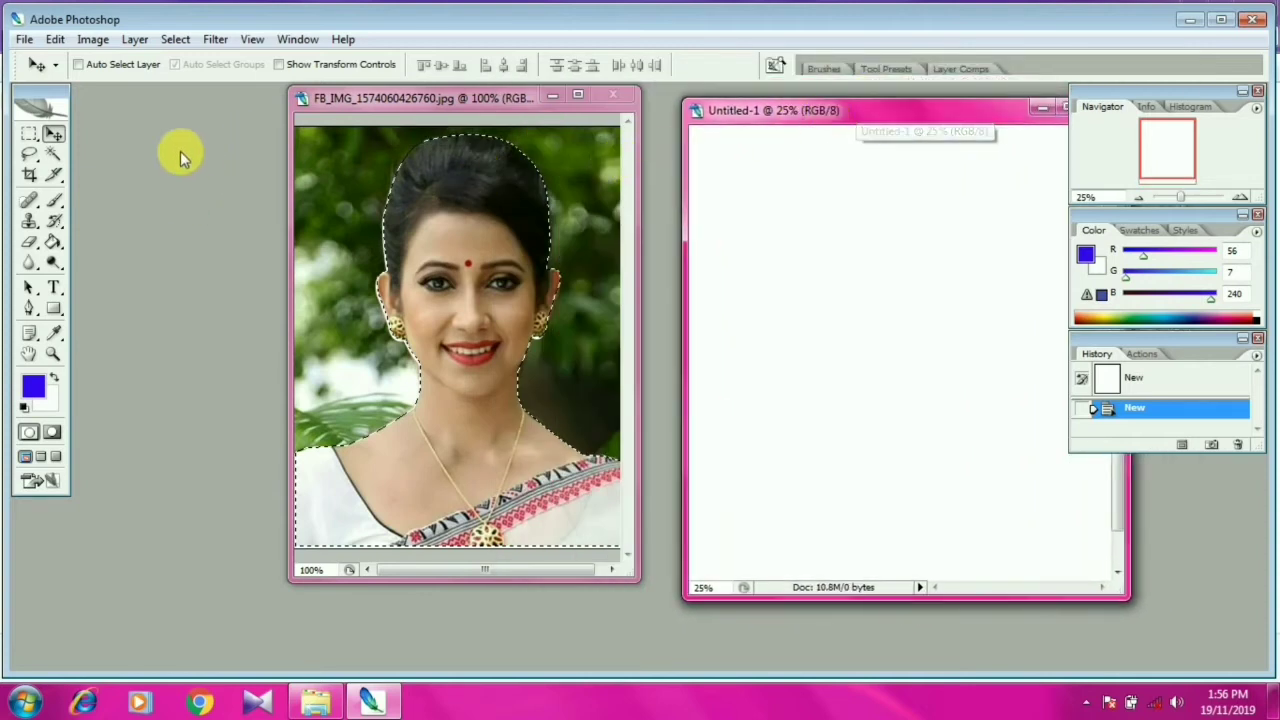
- Drag the selected woman onto the new page, then clear the original photo's whole canvas to white
click(428, 228)
mouse_move(420, 220)
mouse_down()
mouse_move(408, 229)
mouse_move(757, 251)
mouse_move(848, 280)
mouse_up()
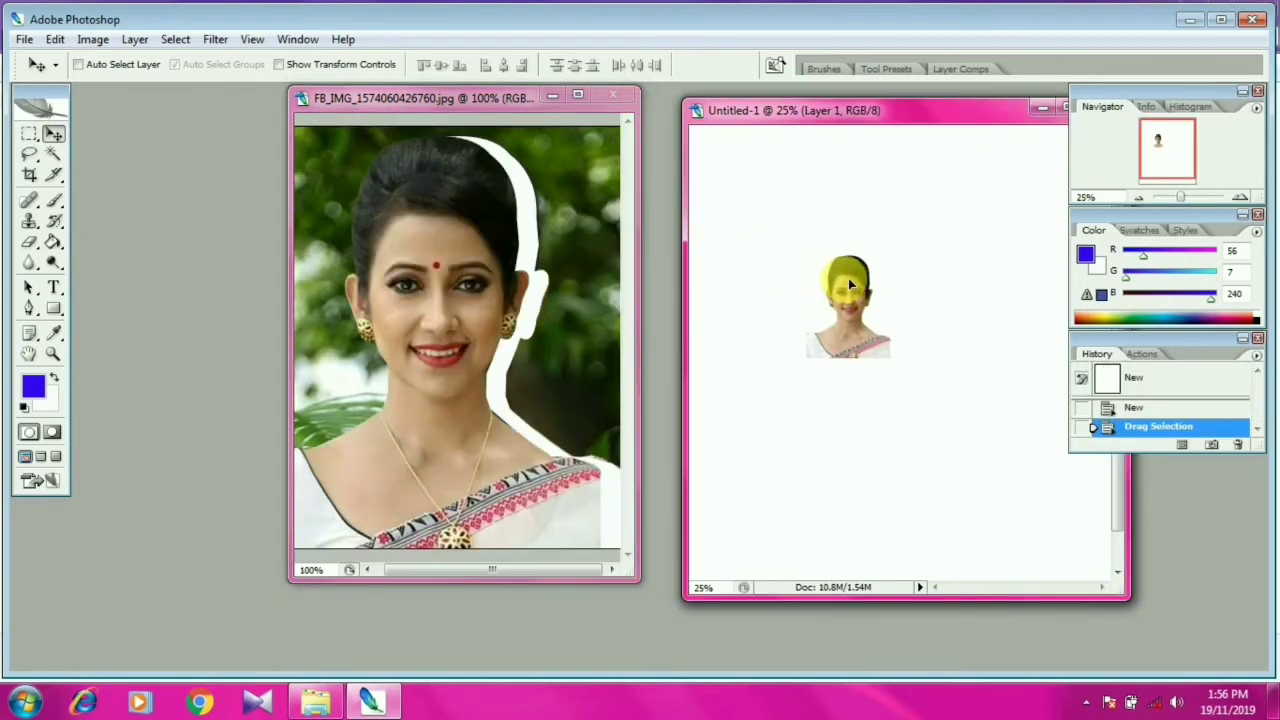
click(579, 96)
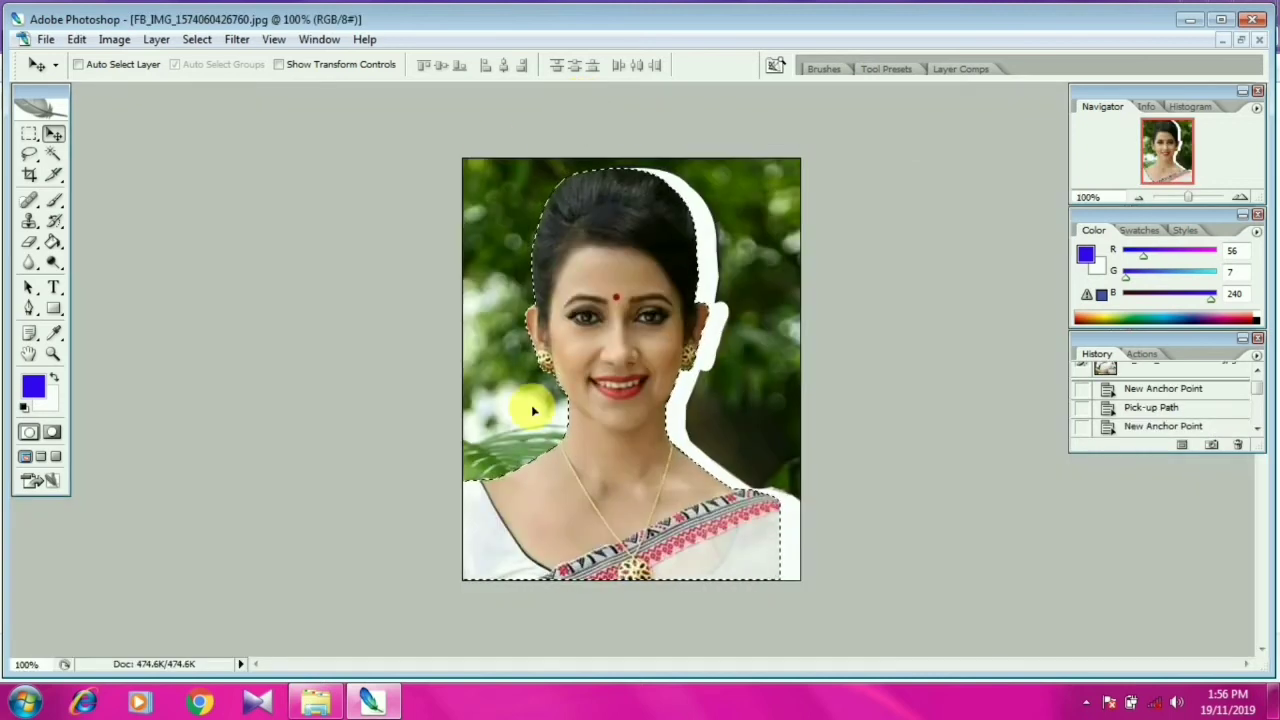
key(Delete)
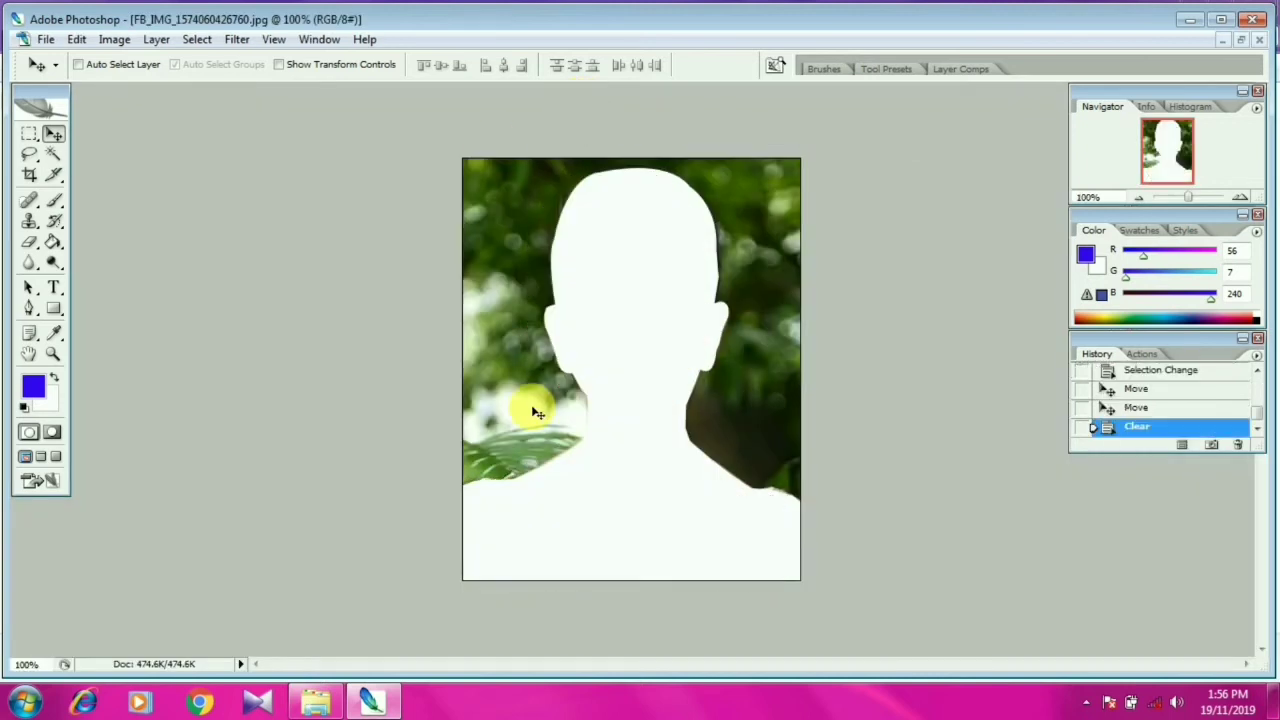
key(ctrl+a)
key(Delete)
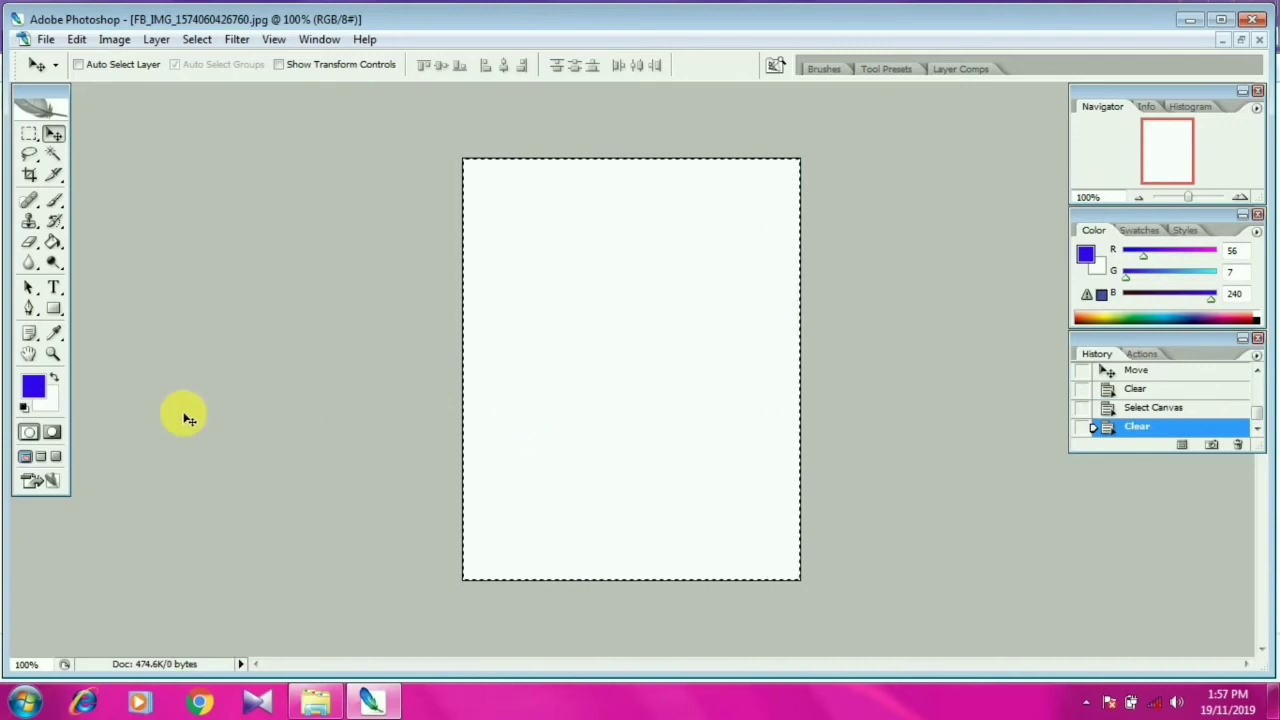
- Drag the woman from Untitled-1 back into the photo as Layer 2, redoing one misplaced copy
click(1240, 40)
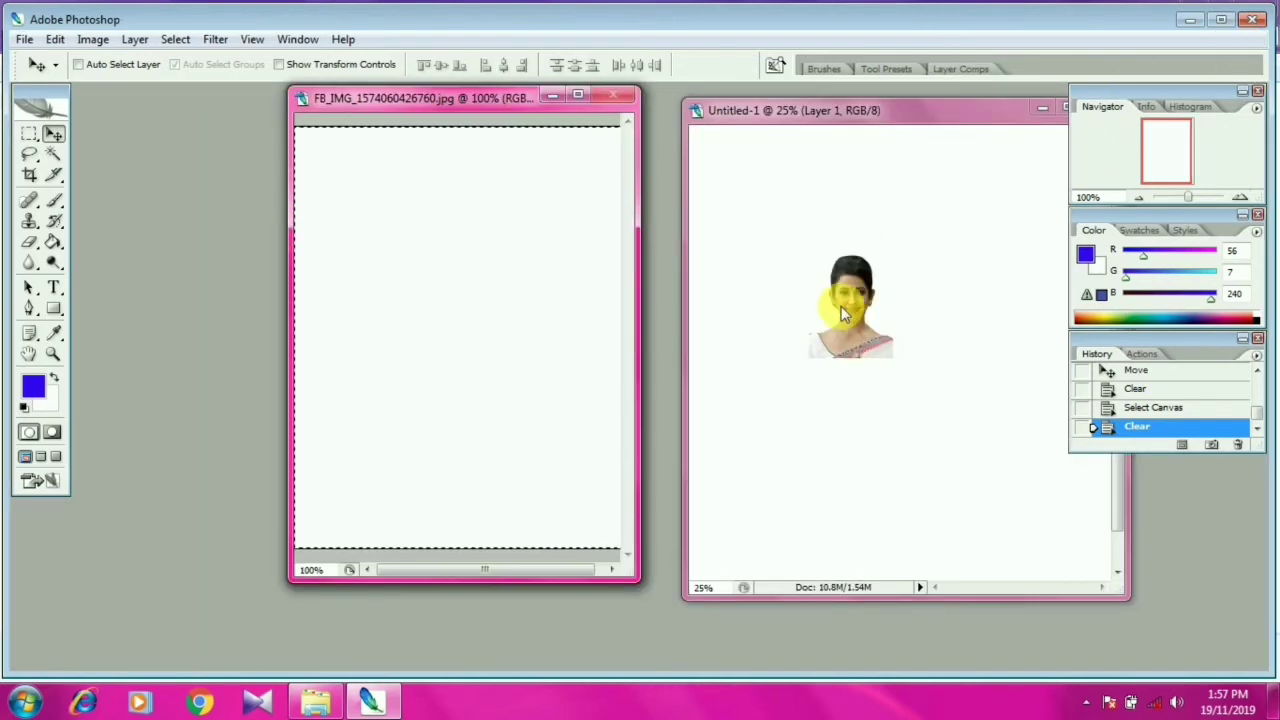
mouse_move(841, 306)
mouse_down()
mouse_move(872, 288)
mouse_move(461, 302)
mouse_move(480, 343)
mouse_up()
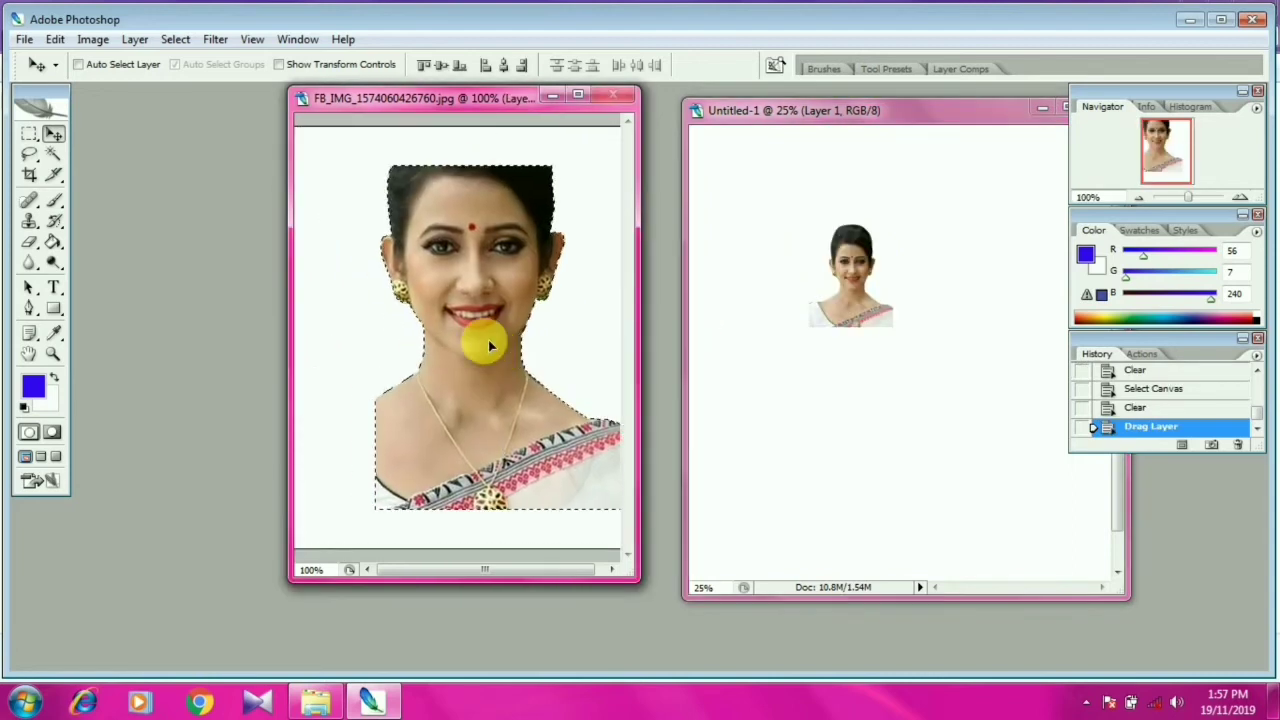
mouse_move(500, 286)
mouse_down()
mouse_move(455, 375)
mouse_move(442, 351)
mouse_up()
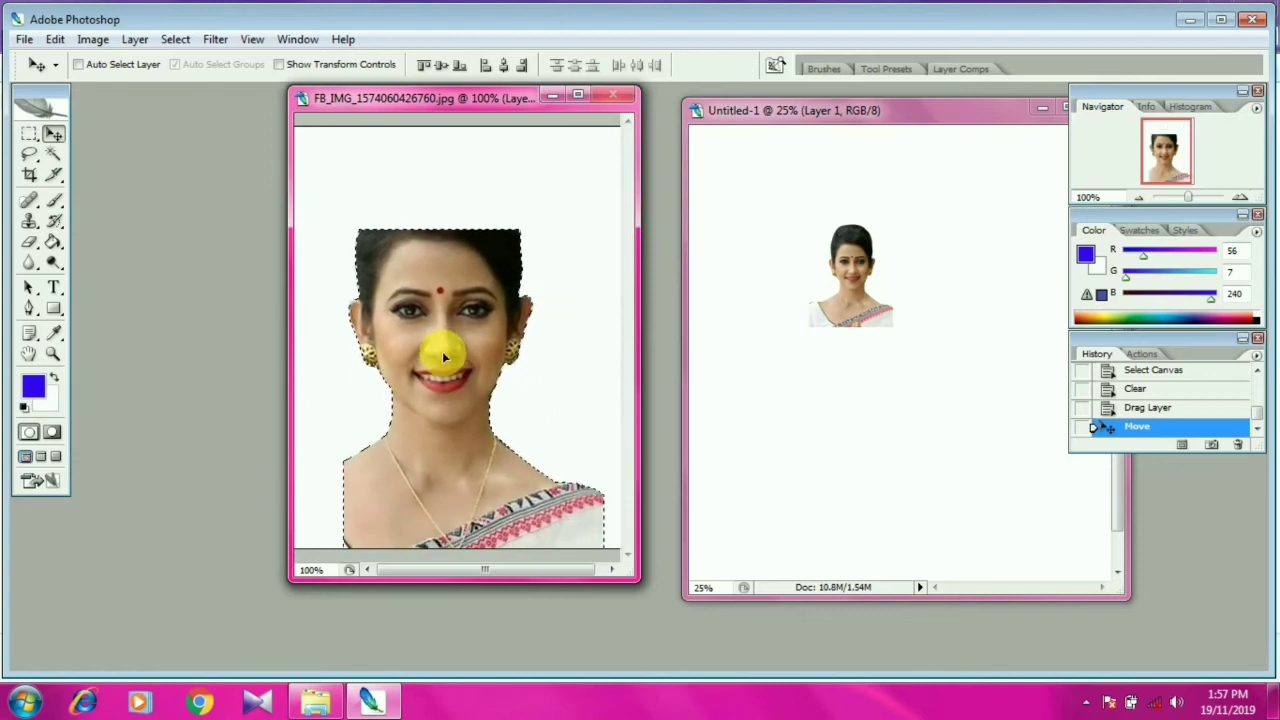
key(Delete)
mouse_move(865, 278)
mouse_down()
mouse_move(505, 337)
mouse_move(477, 365)
mouse_up()
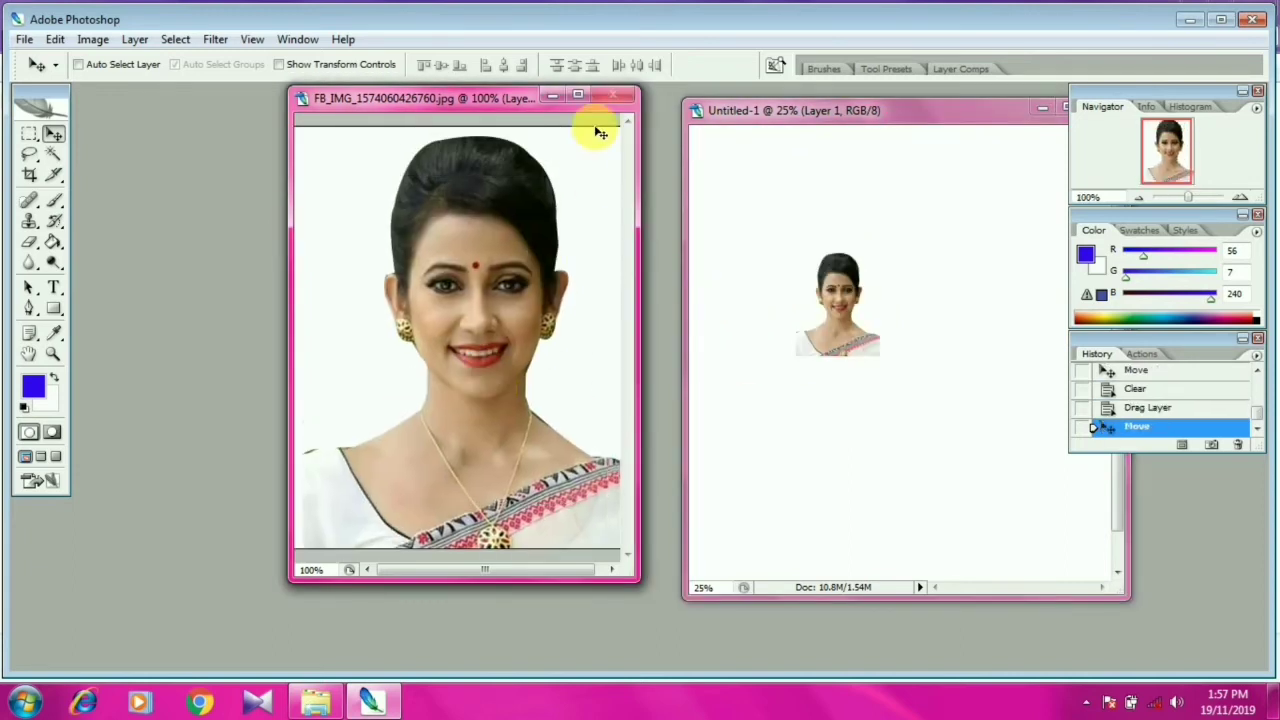
click(578, 95)
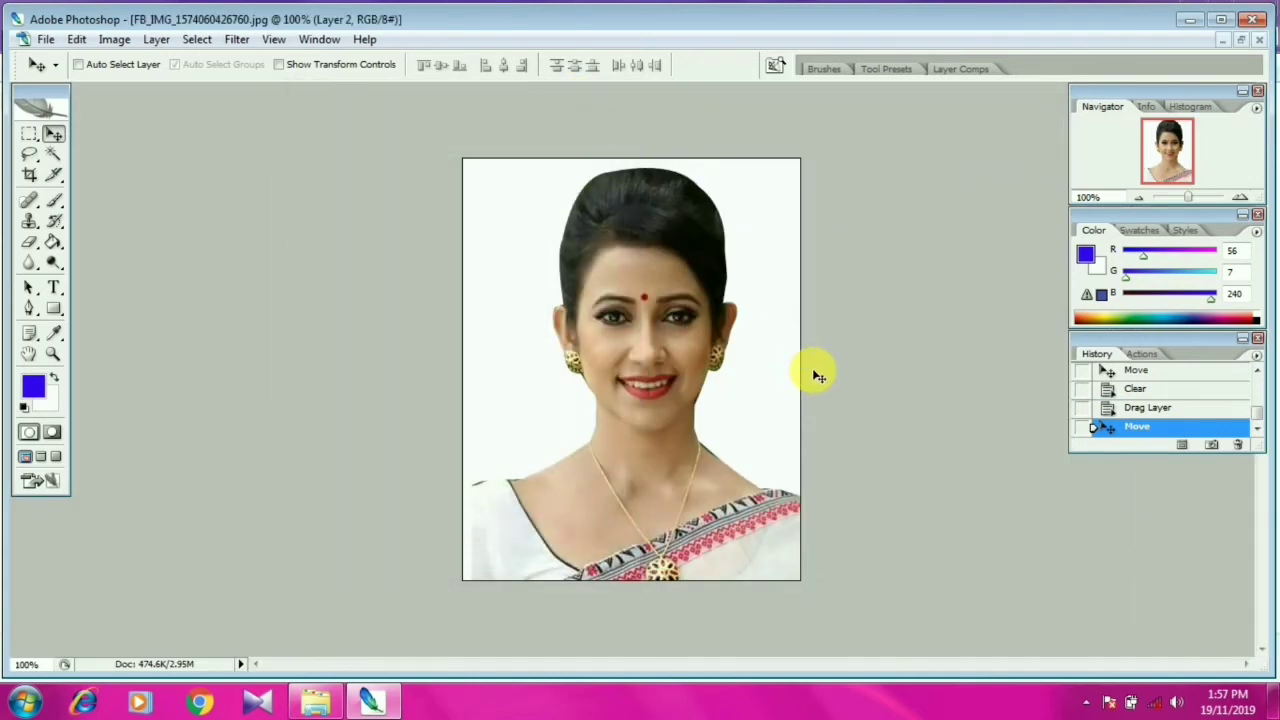
- Set the zoom to 66.7% and start Free Transform on the woman's Layer 2
key(ctrl+minus)
key(ctrl+minus)
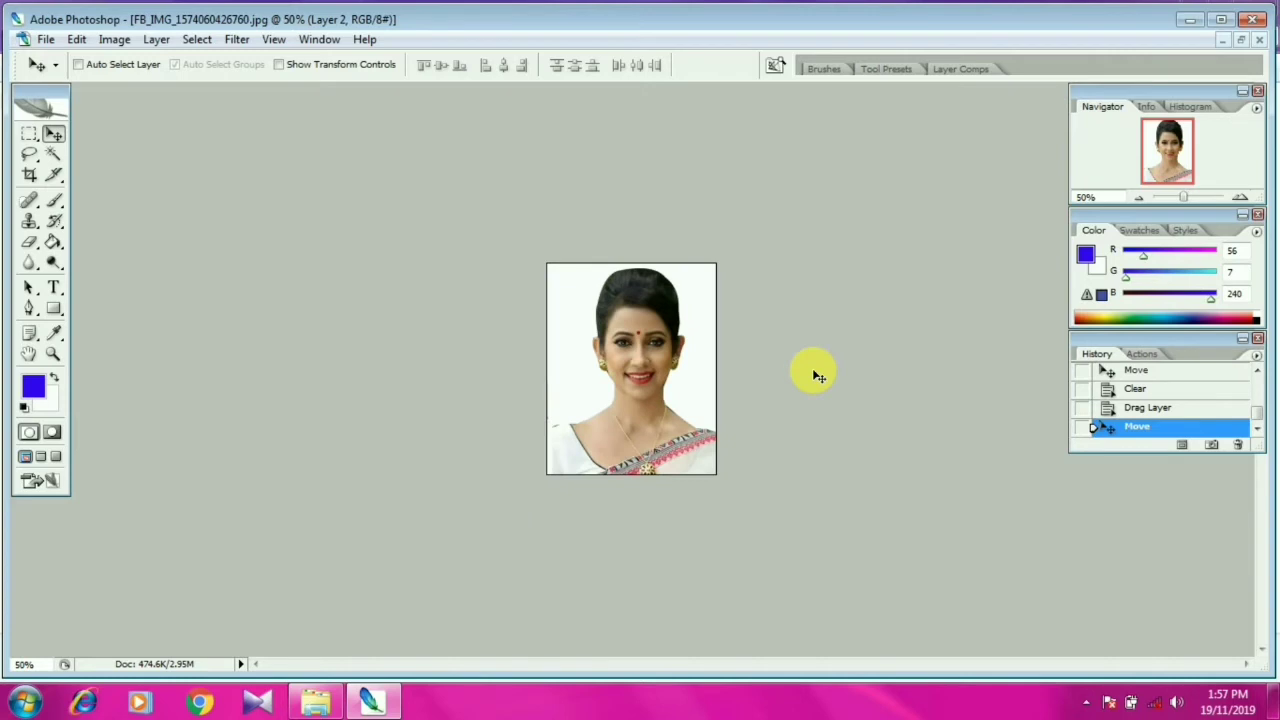
key(ctrl+plus)
key(ctrl+plus)
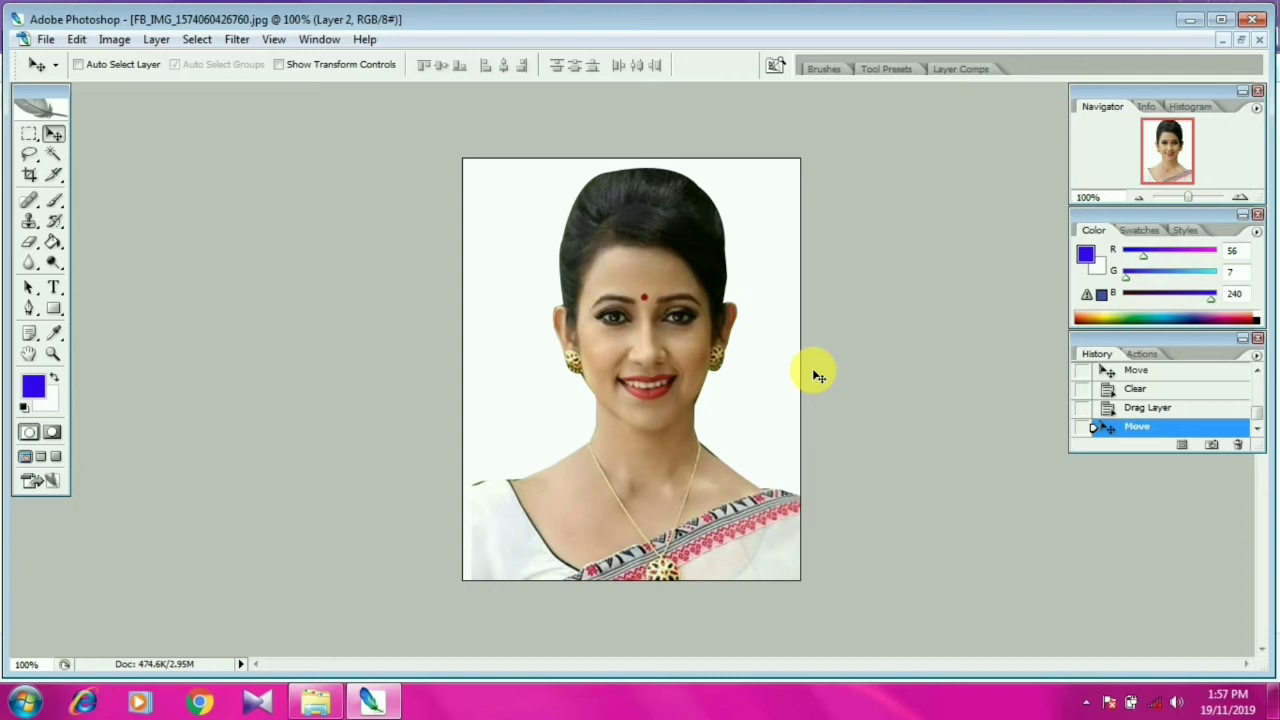
key(ctrl+minus)
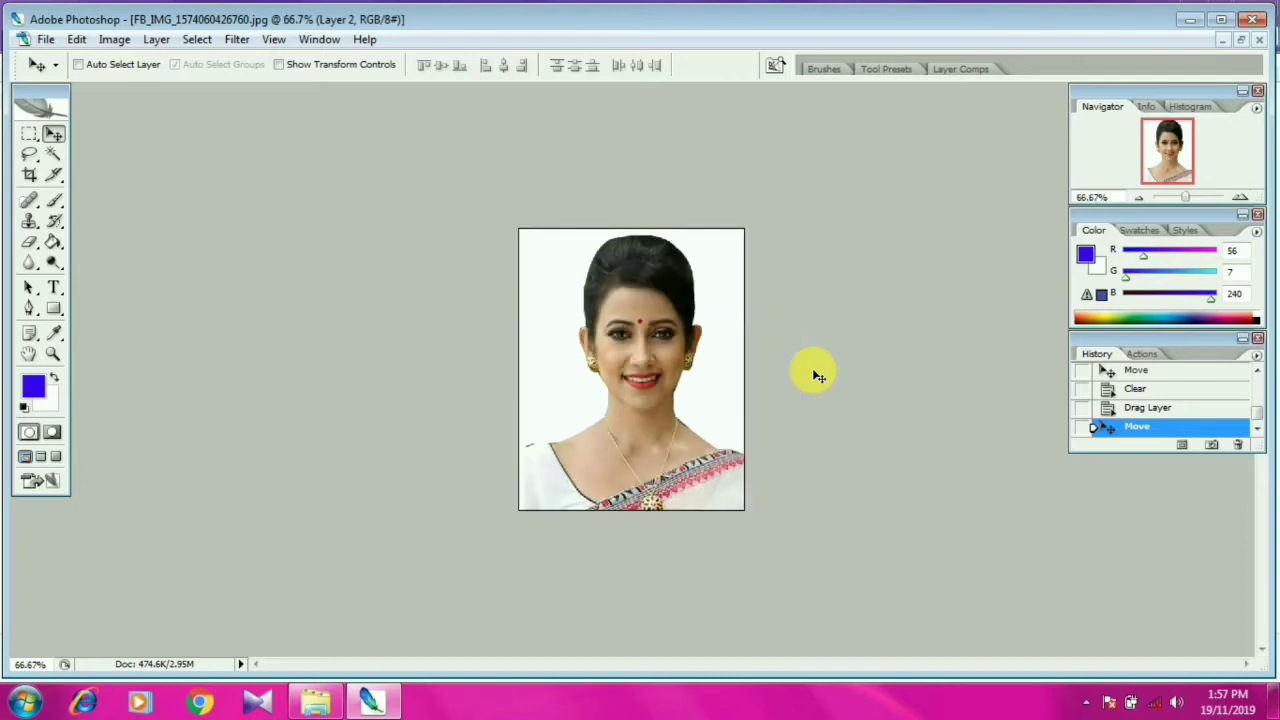
key(ctrl+t)
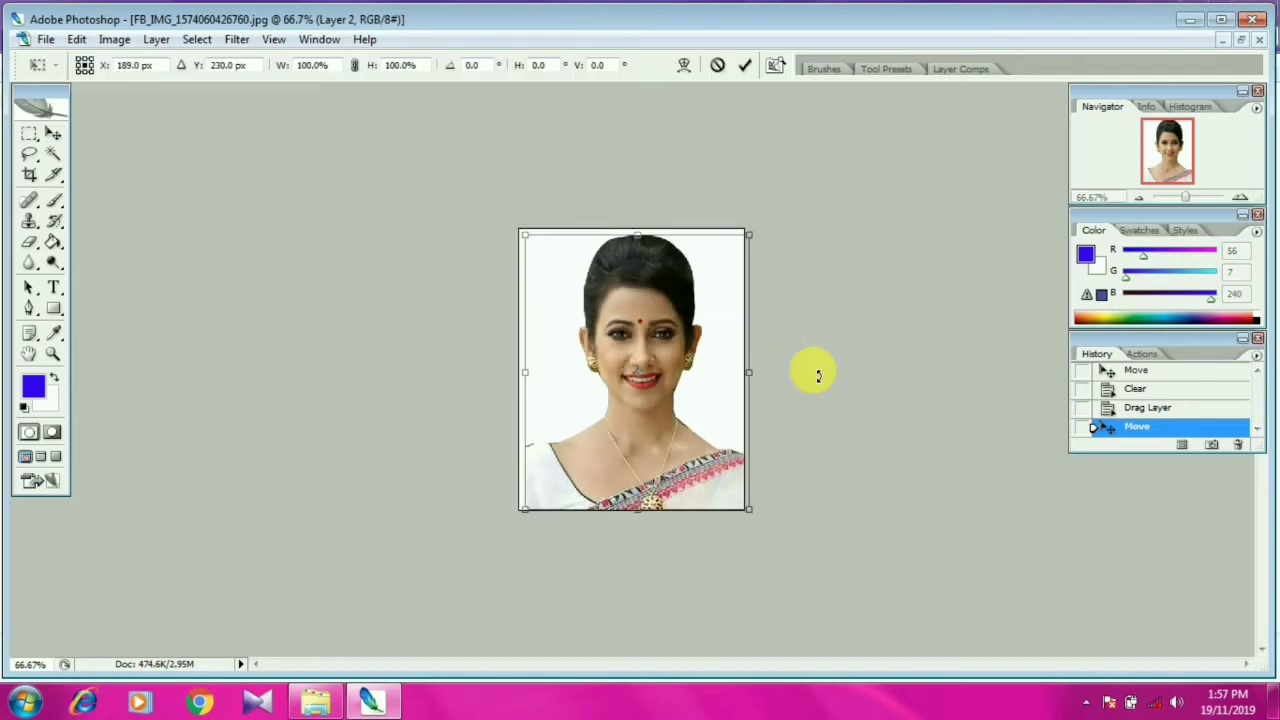
- Nudge the woman's layer left, stretch it to about 102.1% width from the corner, and commit
key(Left)
key(Left)
key(Left)
key(Left)
key(Left)
key(Left)
key(Left)
key(Left)
key(Left)
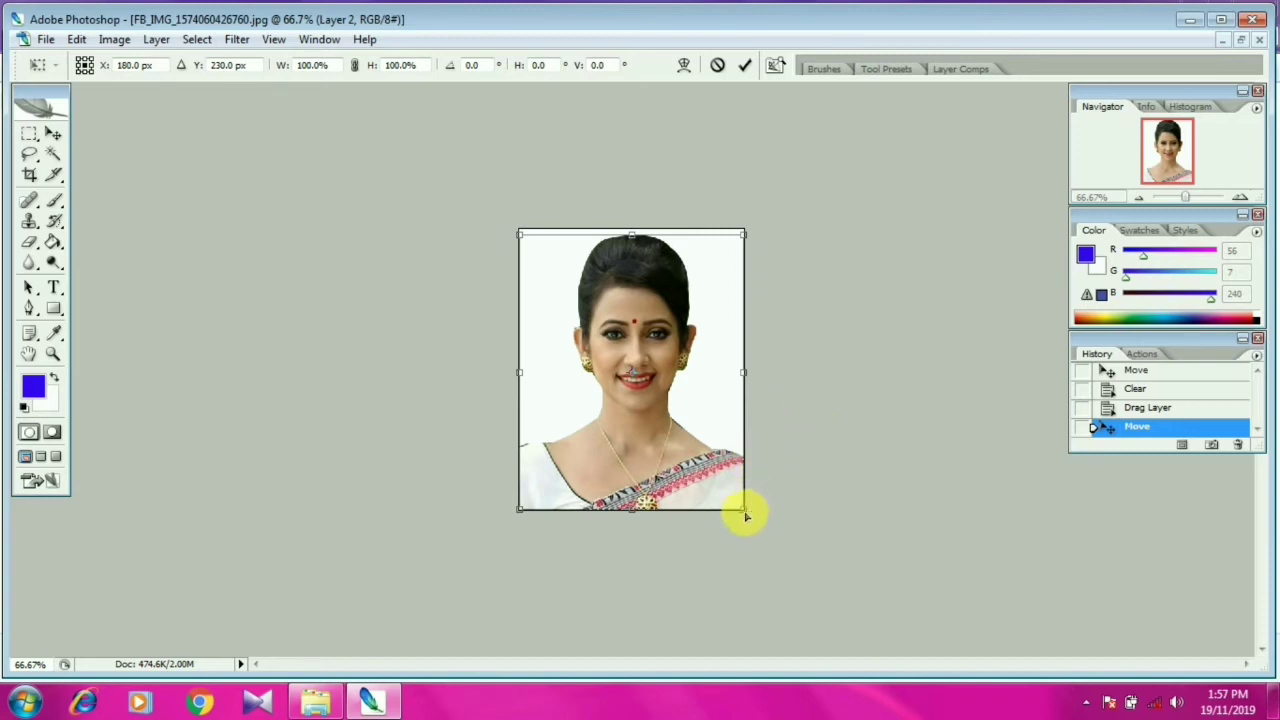
drag(746, 516, 749, 516)
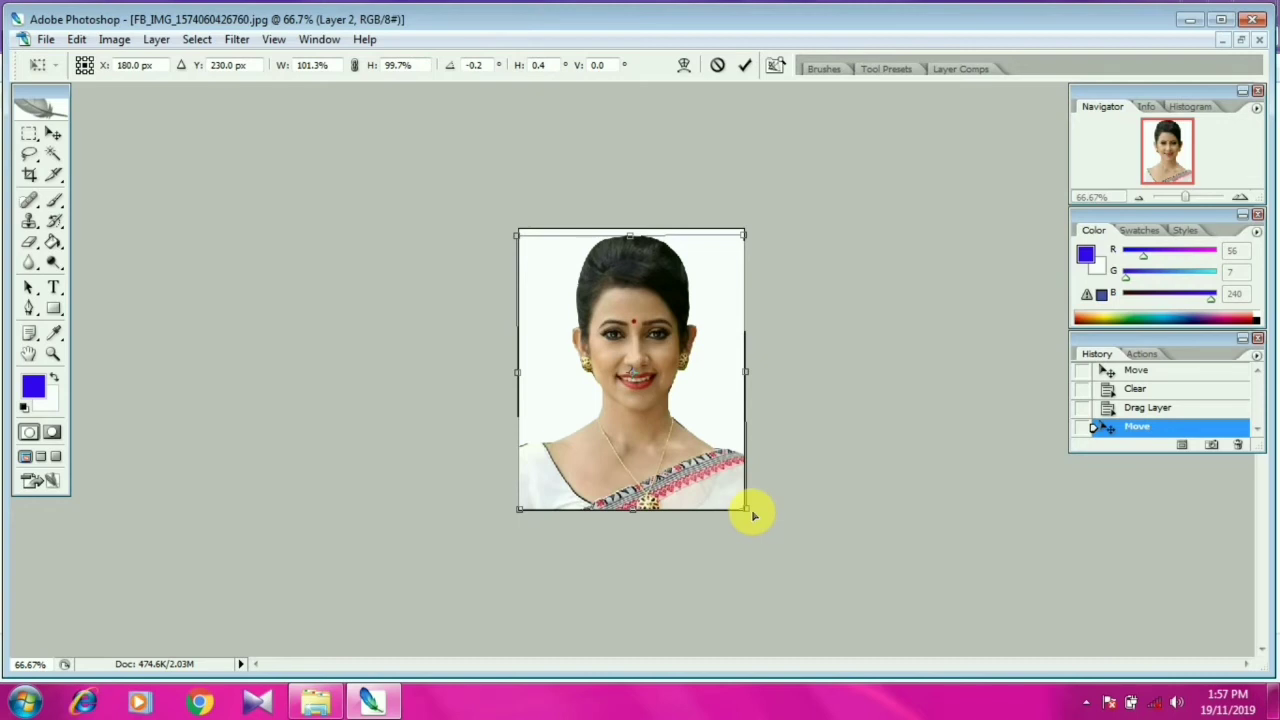
drag(746, 513, 753, 515)
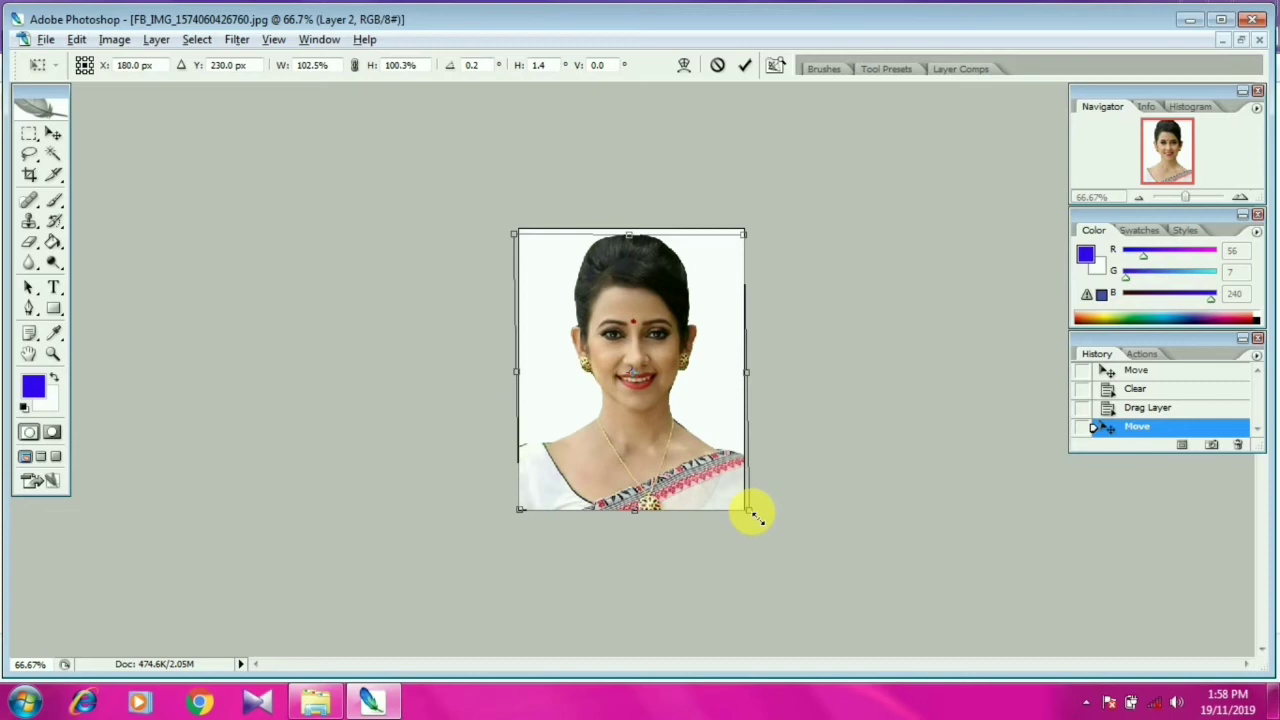
mouse_move(755, 516)
mouse_down()
mouse_move(742, 492)
mouse_move(775, 543)
mouse_up()
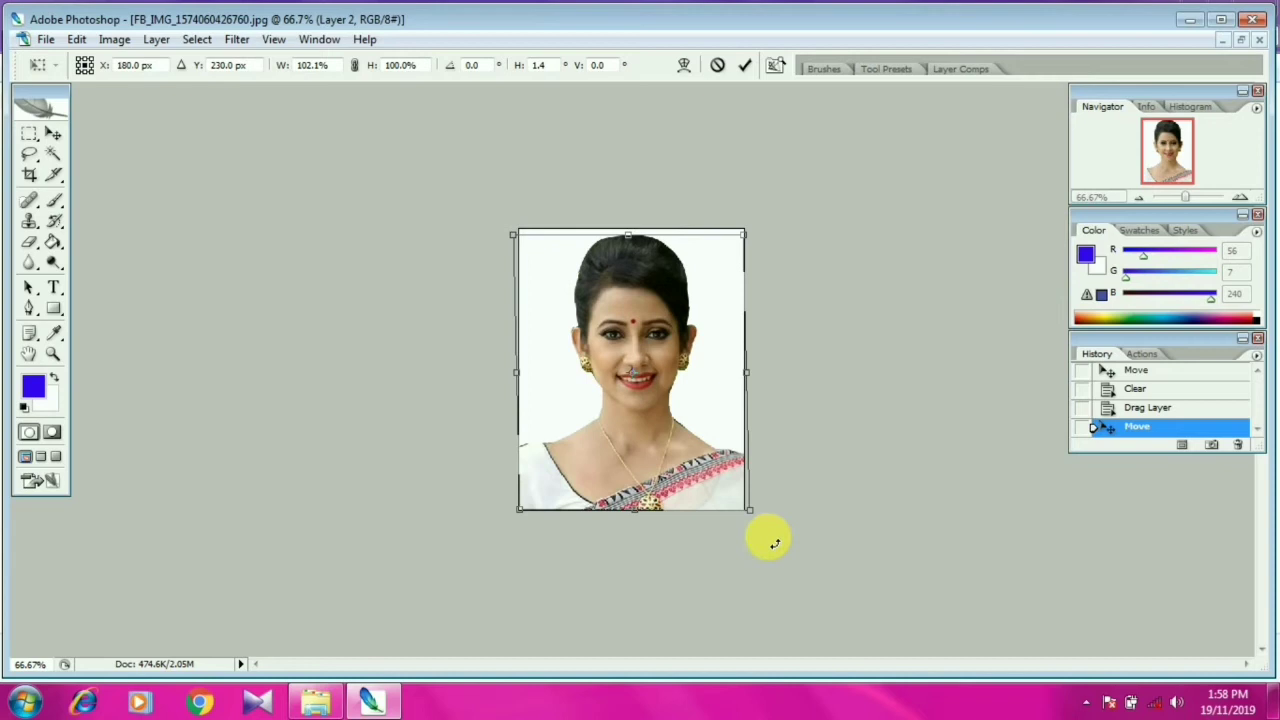
key(Return)
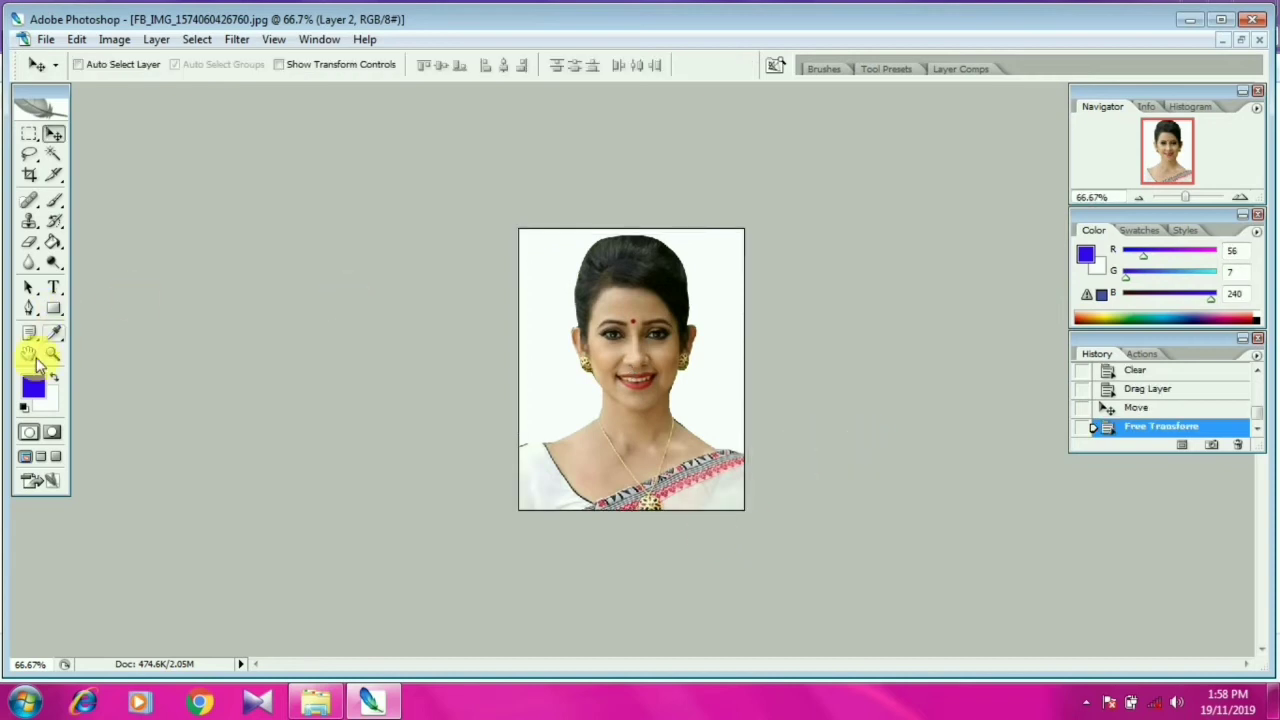
- With the Paint Bucket, choose a fill colour and fill the white background blue
click(52, 242)
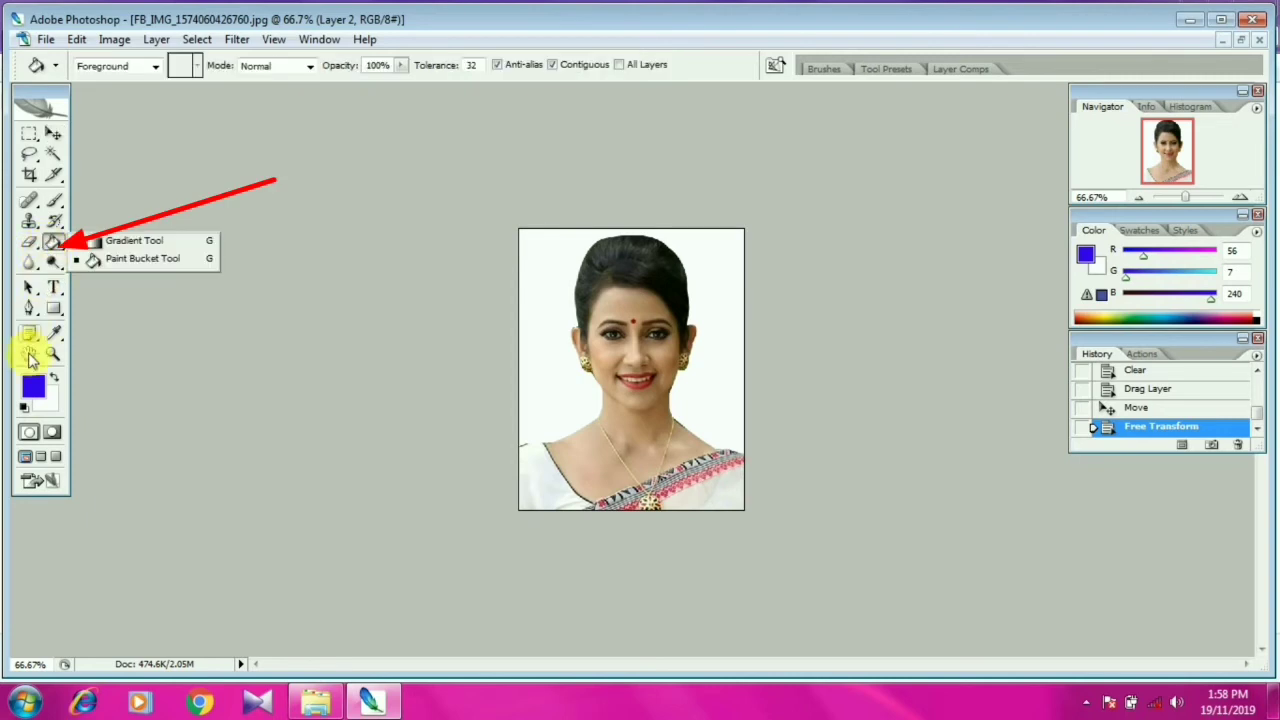
click(30, 386)
click(325, 320)
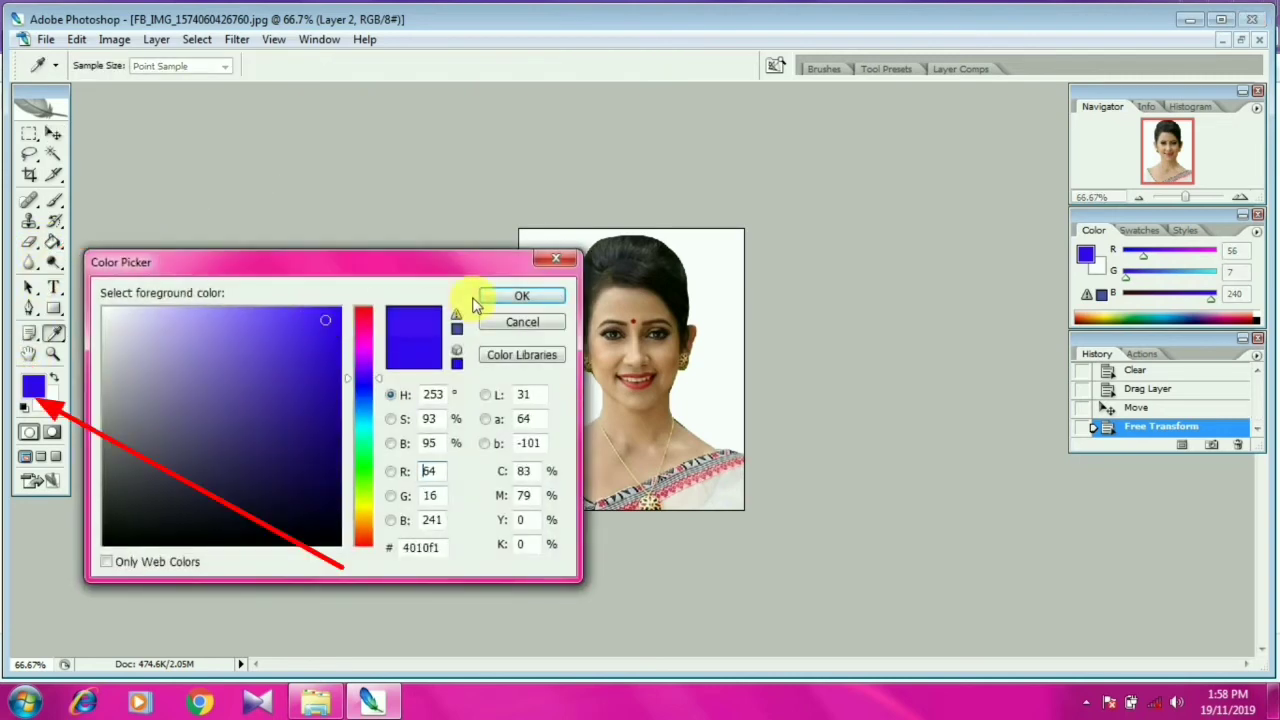
click(513, 294)
click(536, 283)
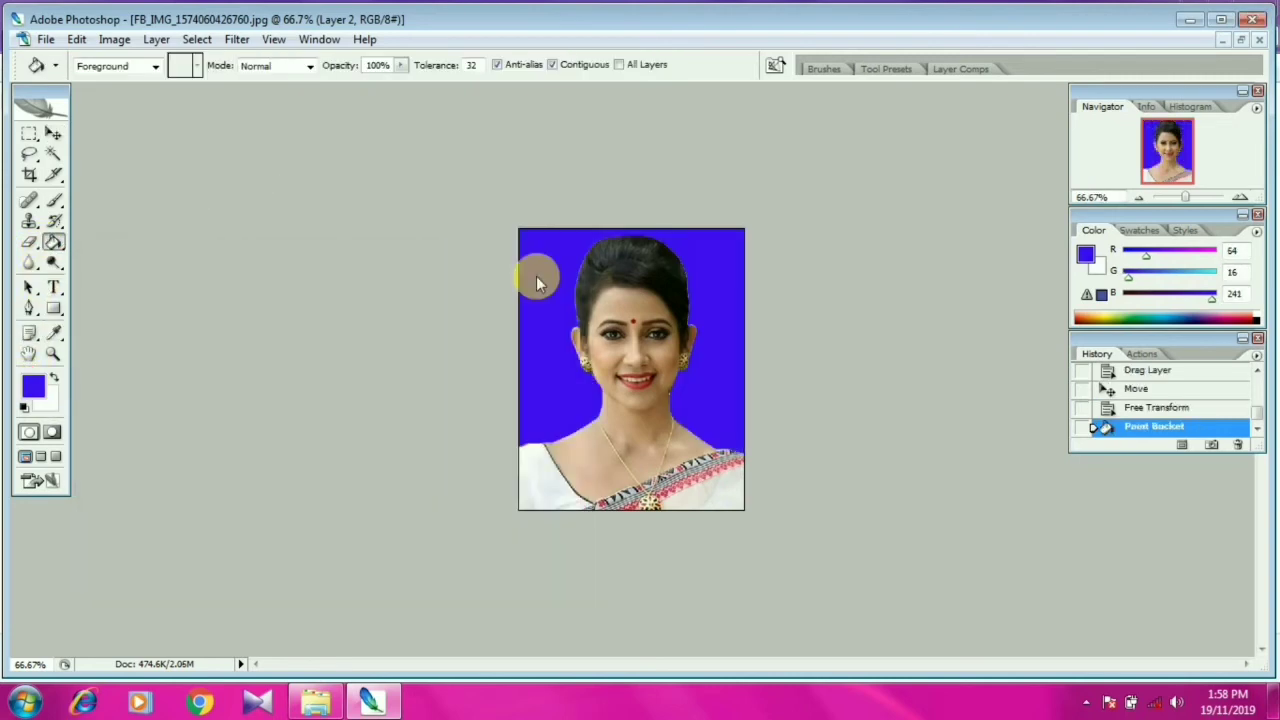
- Change the foreground colour to red and refill both blue background areas red
click(38, 387)
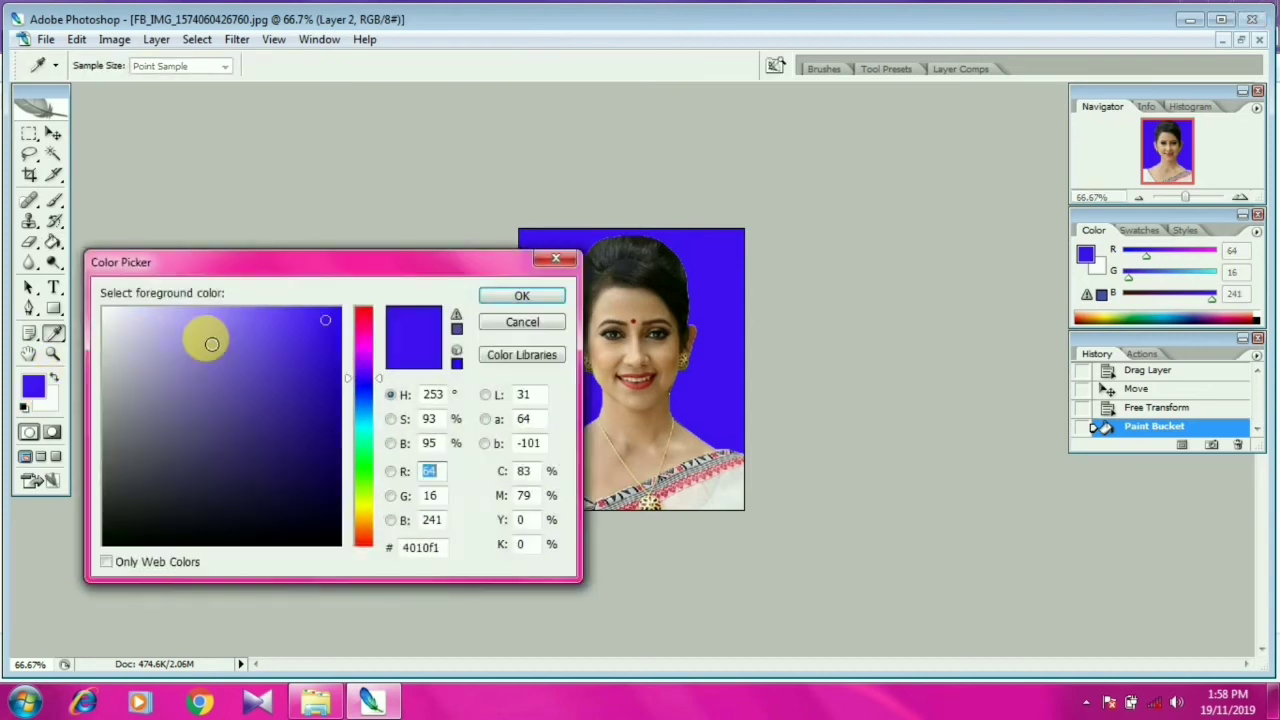
click(363, 309)
click(500, 295)
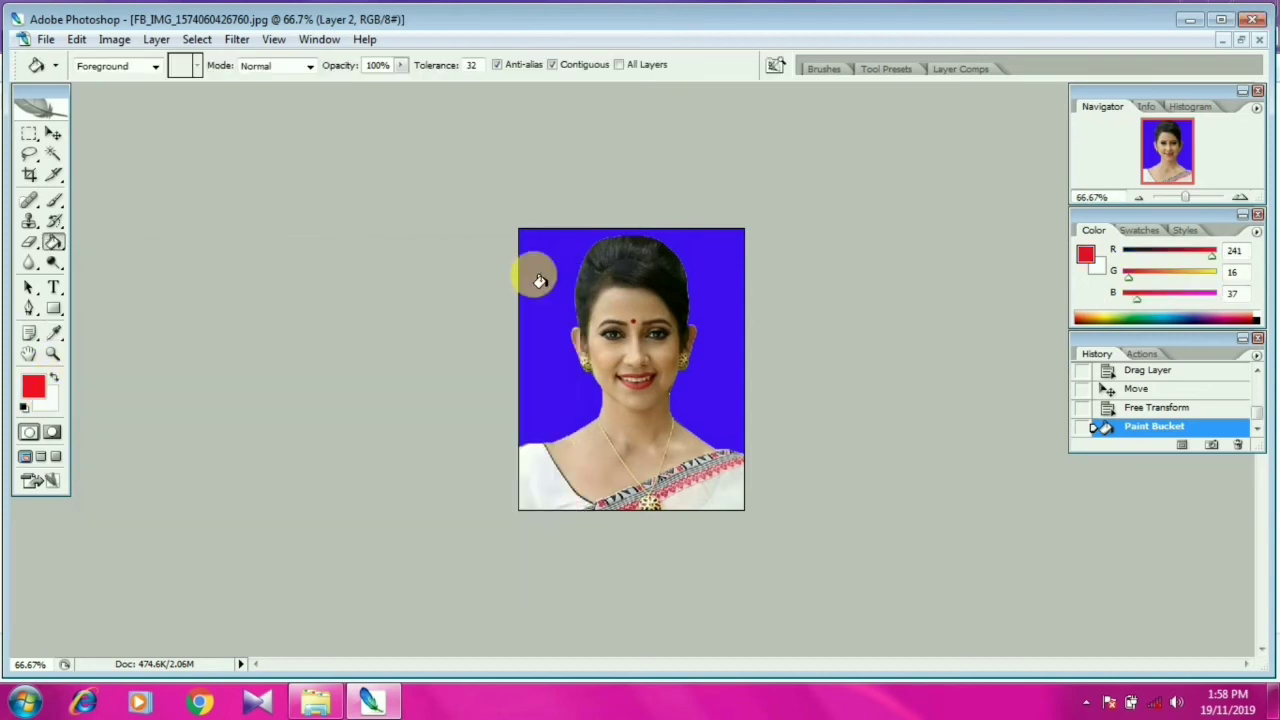
click(533, 278)
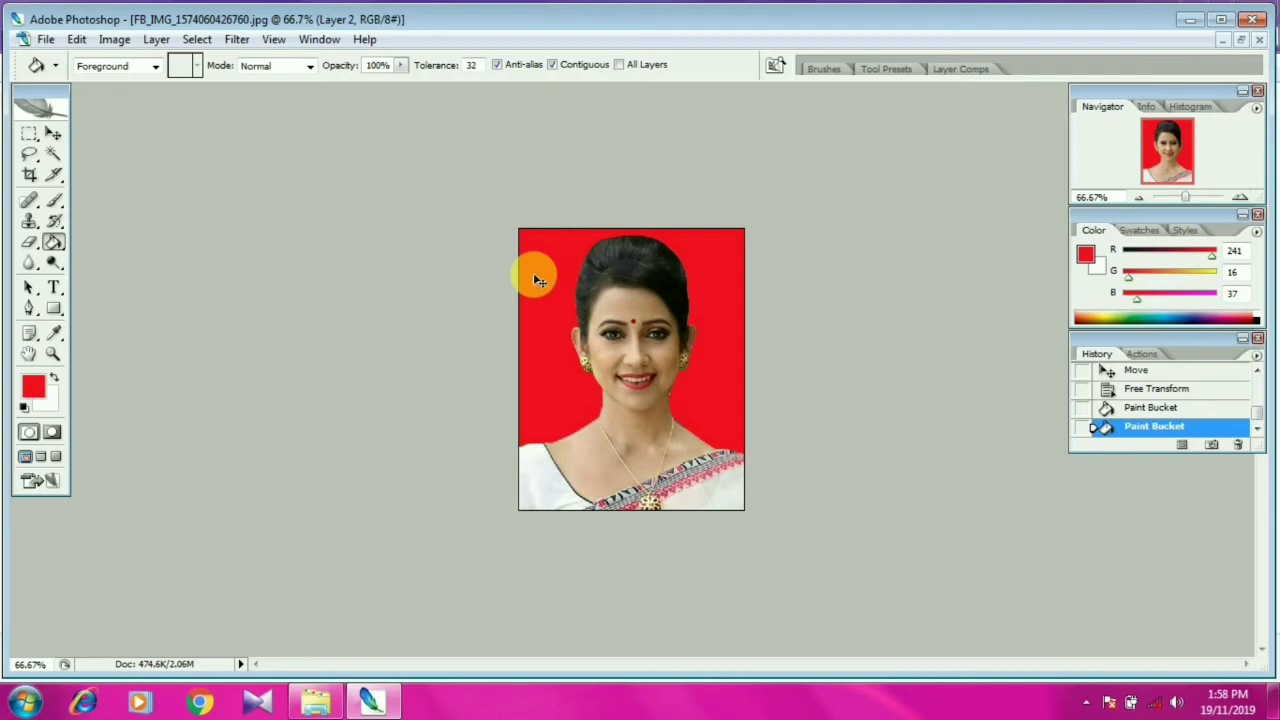
- With the Blur tool, soften the red edges along the left shoulder, jaw, neck and right ear
key(ctrl+plus)
key(ctrl+plus)
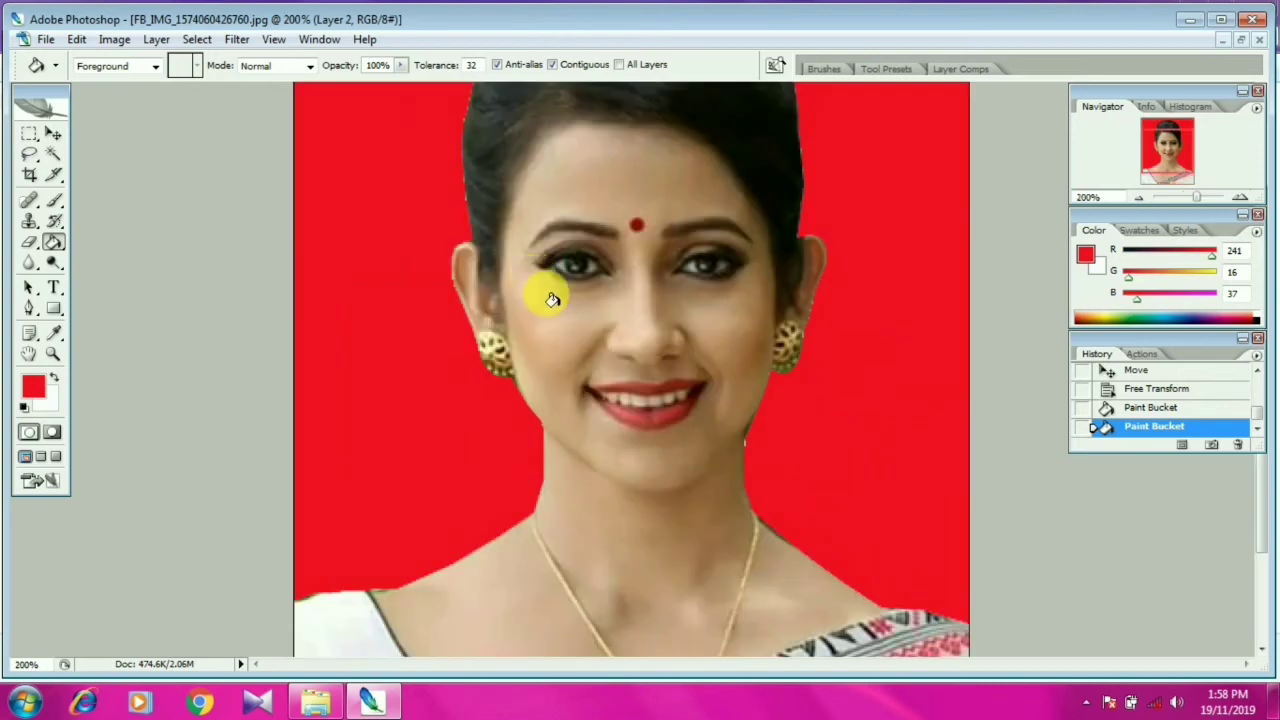
click(30, 315)
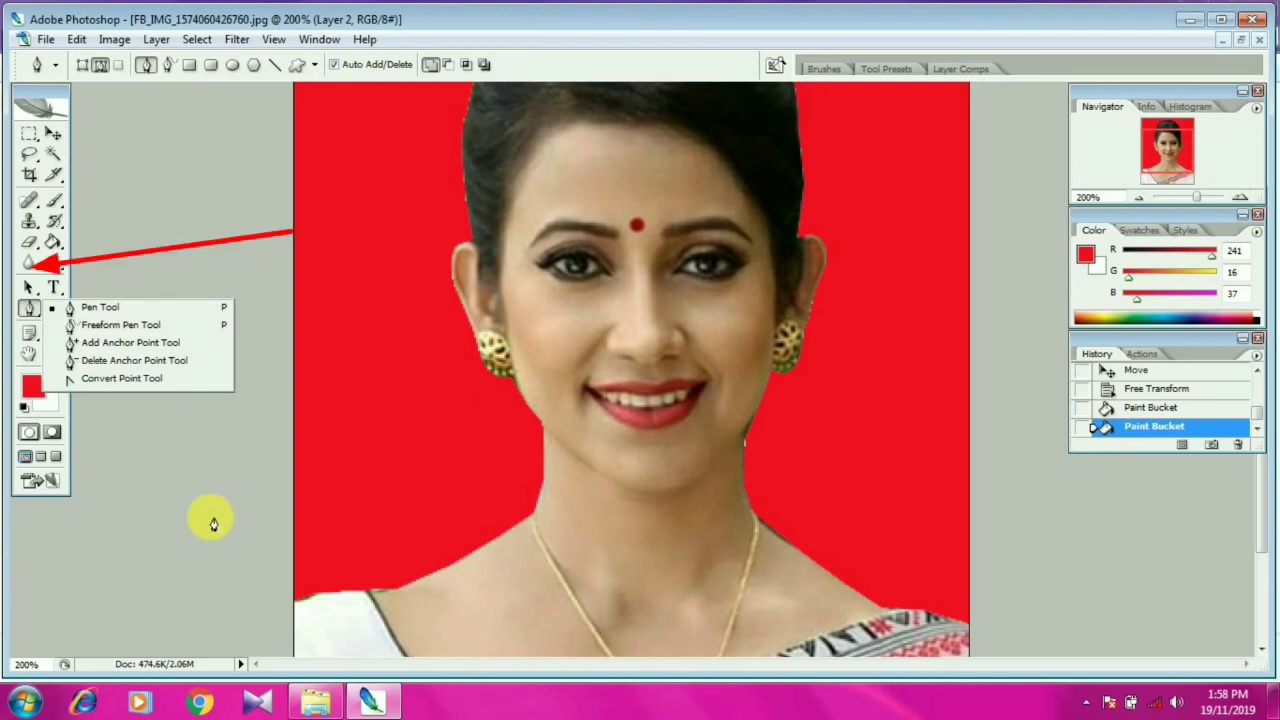
click(30, 266)
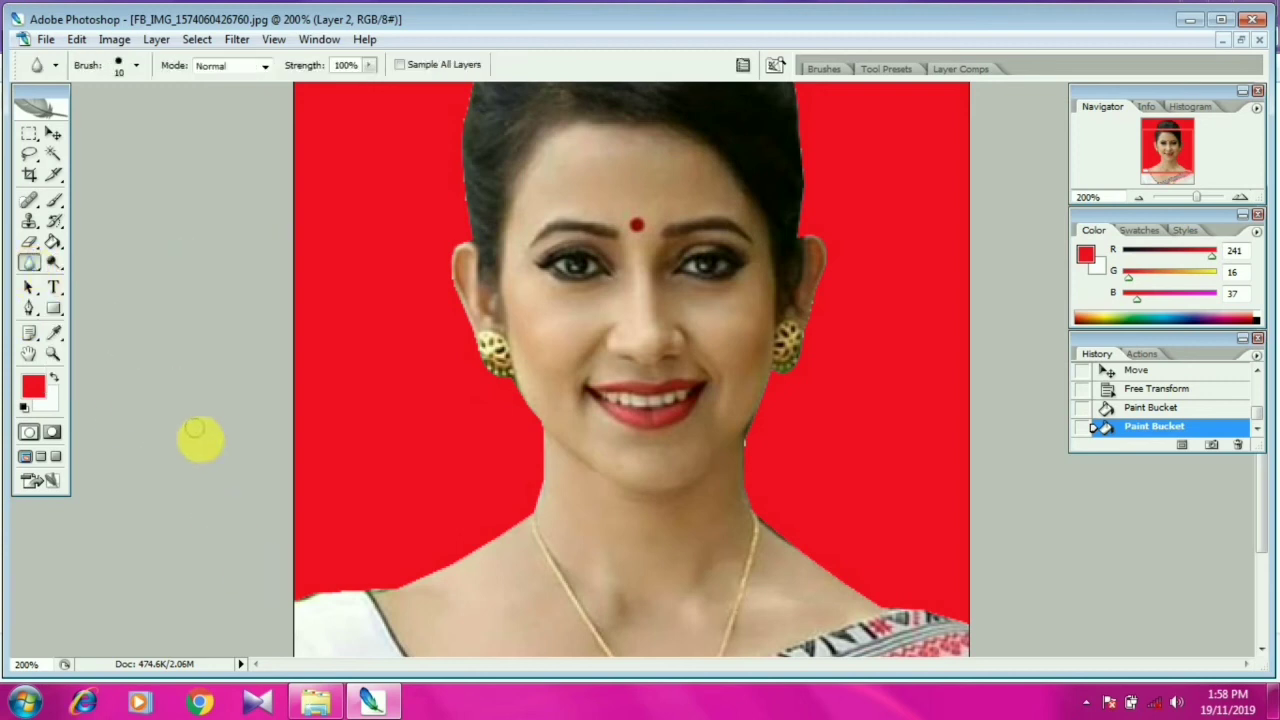
mouse_move(300, 606)
mouse_down()
mouse_move(428, 570)
mouse_move(455, 576)
mouse_up()
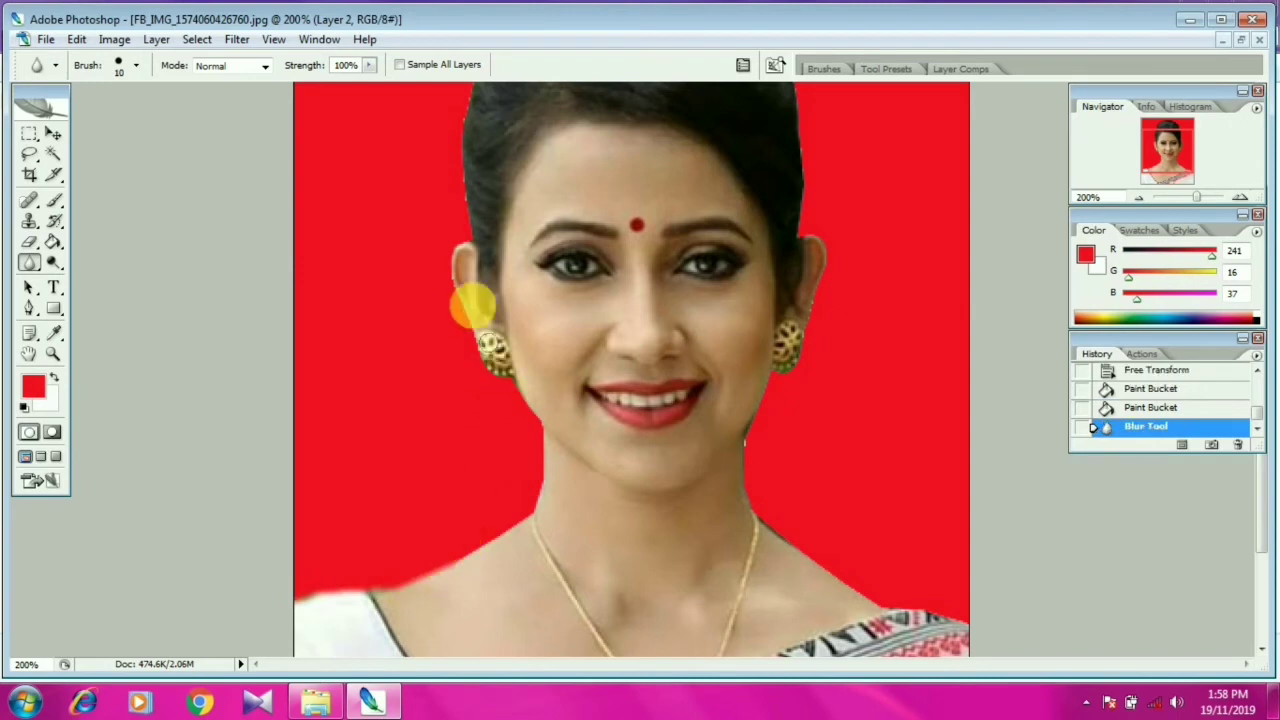
mouse_move(757, 423)
mouse_down()
mouse_move(748, 437)
mouse_move(808, 547)
mouse_up()
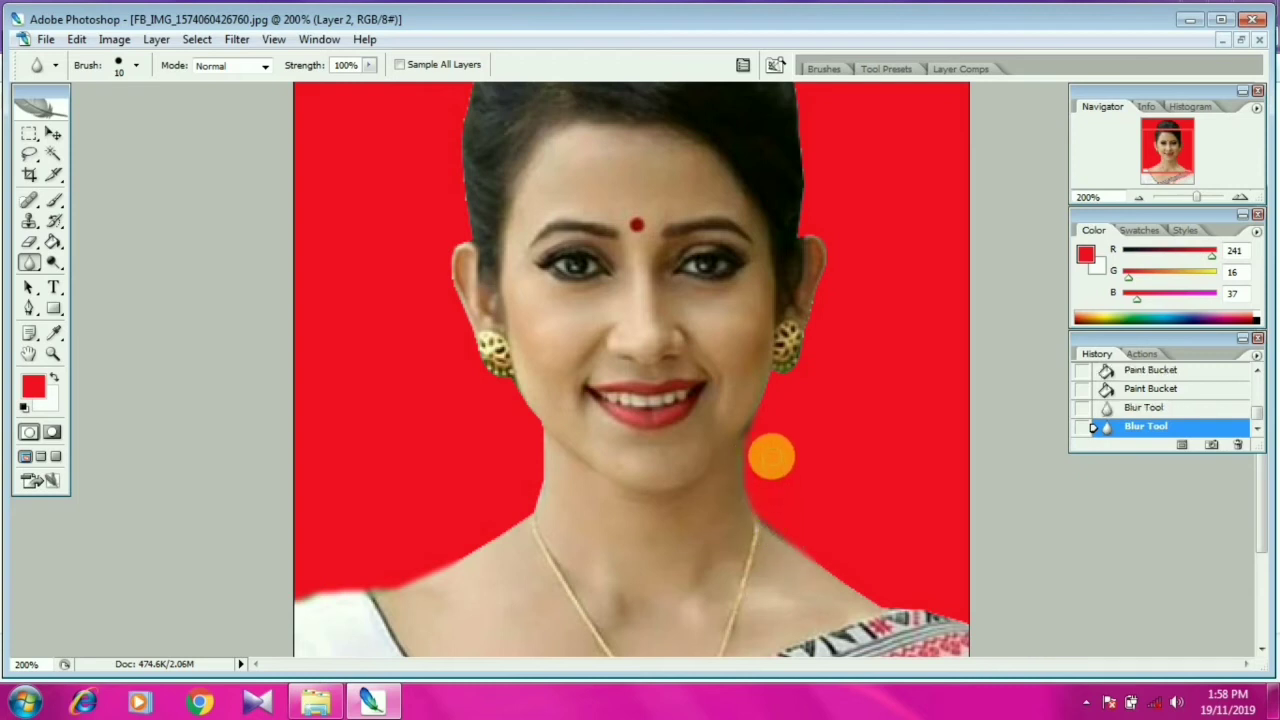
key(ctrl+plus)
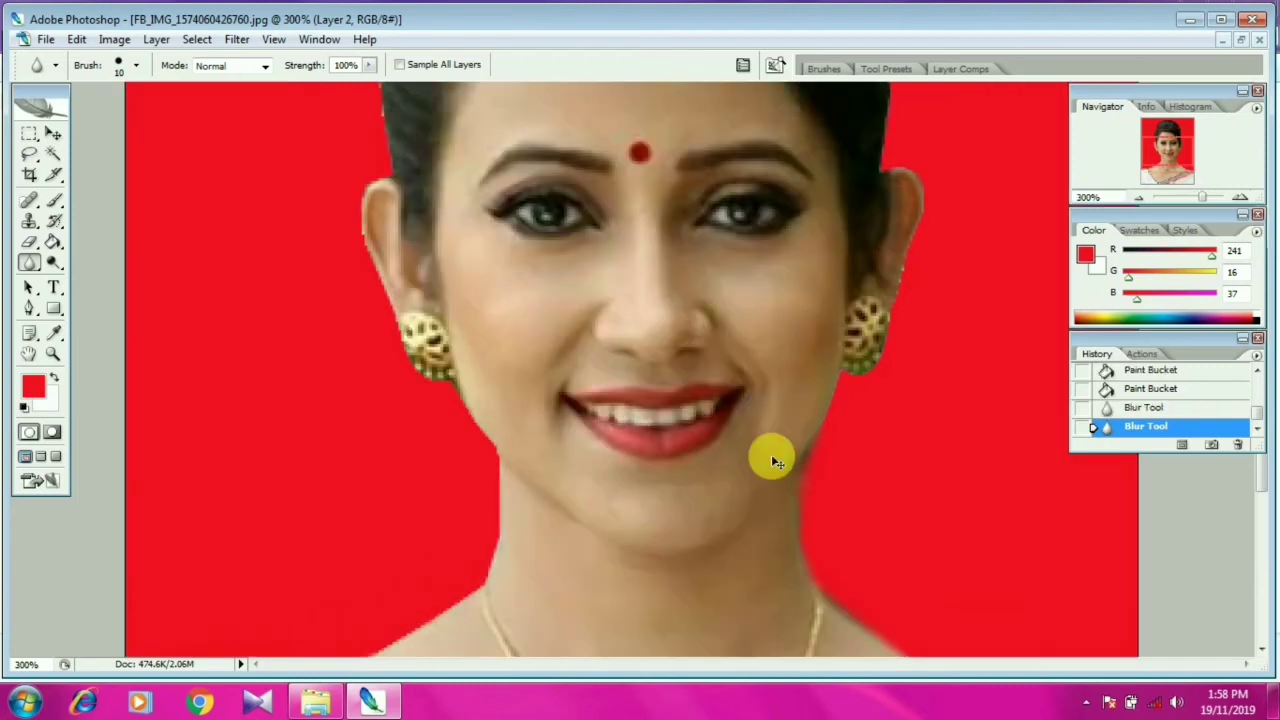
key(ctrl+minus)
key(ctrl+minus)
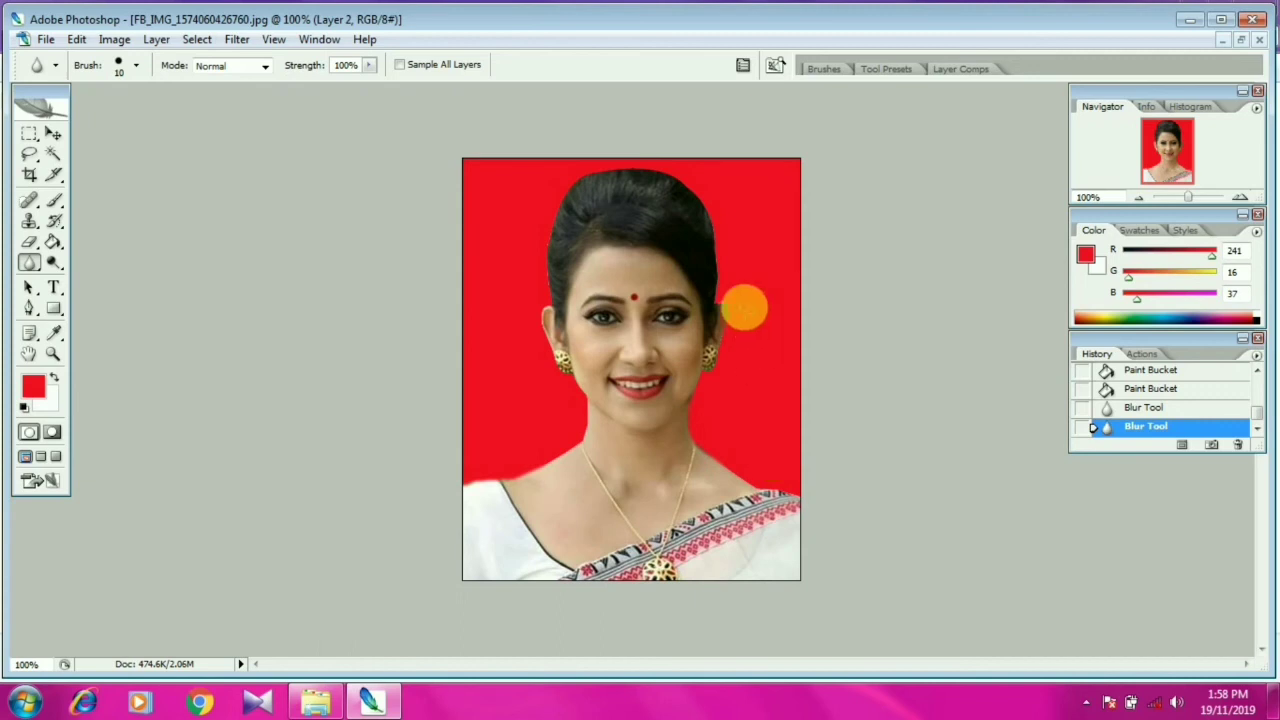
drag(725, 338, 722, 323)
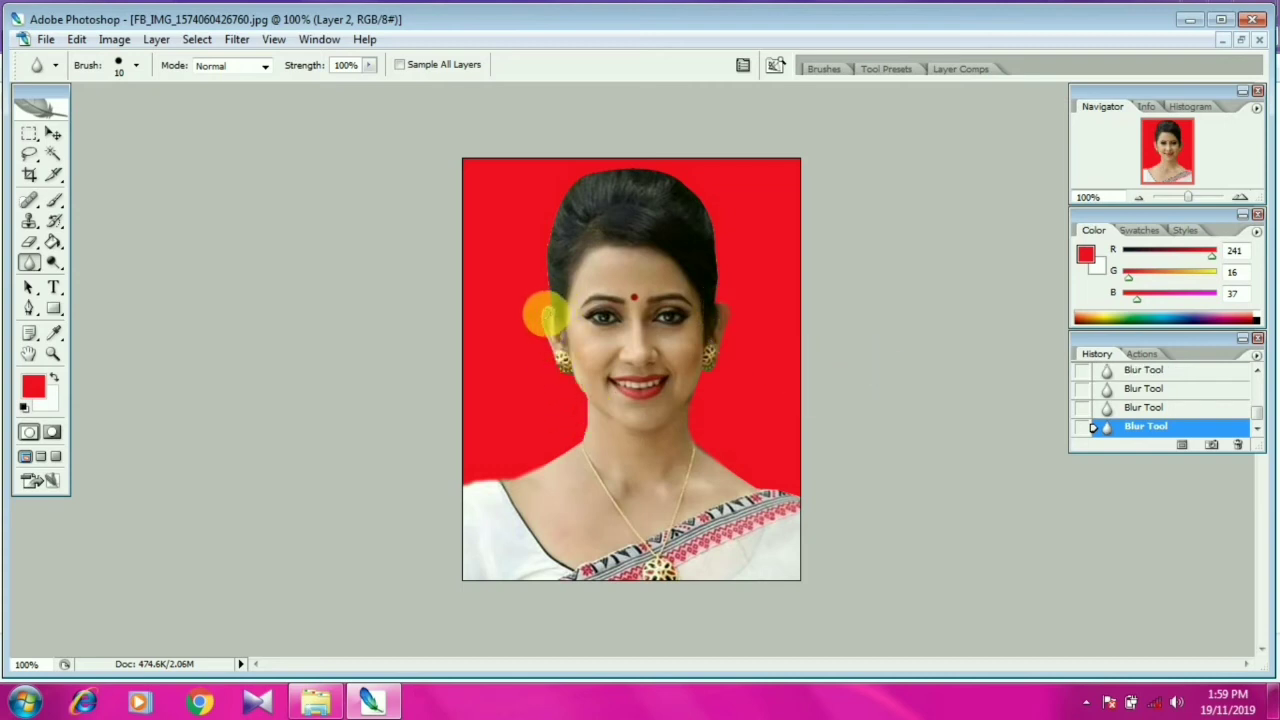
click(723, 420)
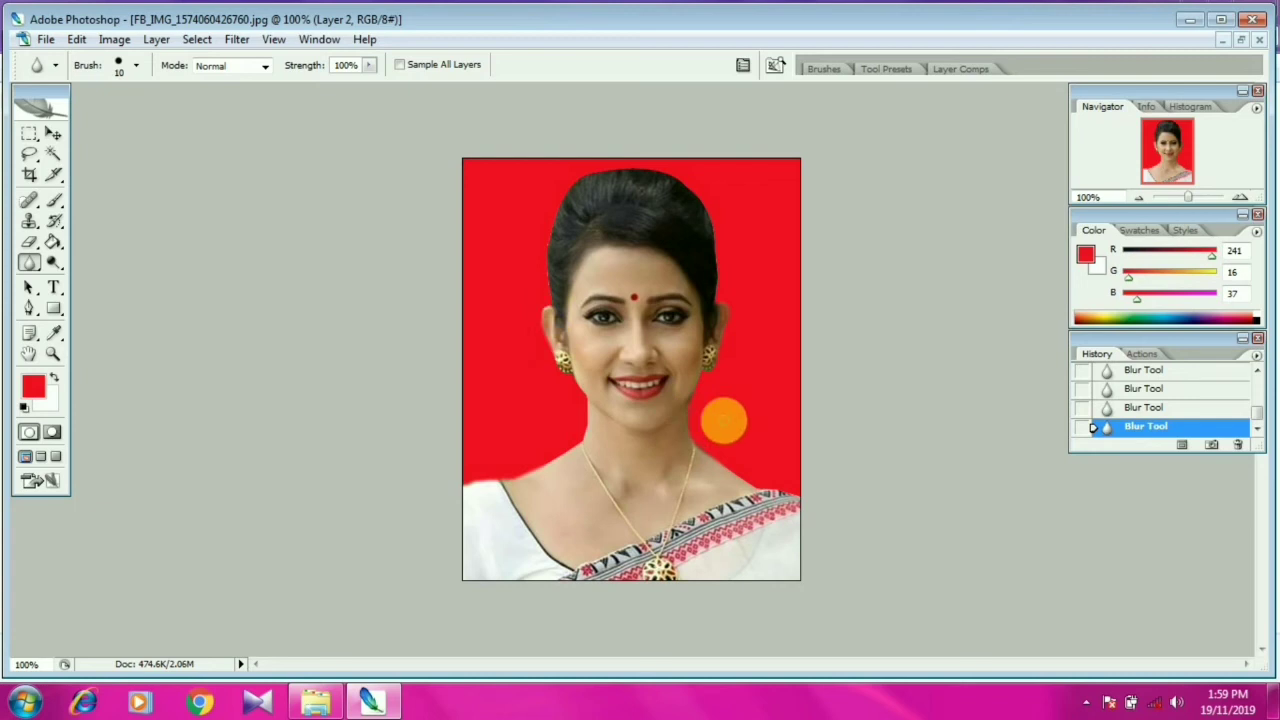
key(ctrl+minus)
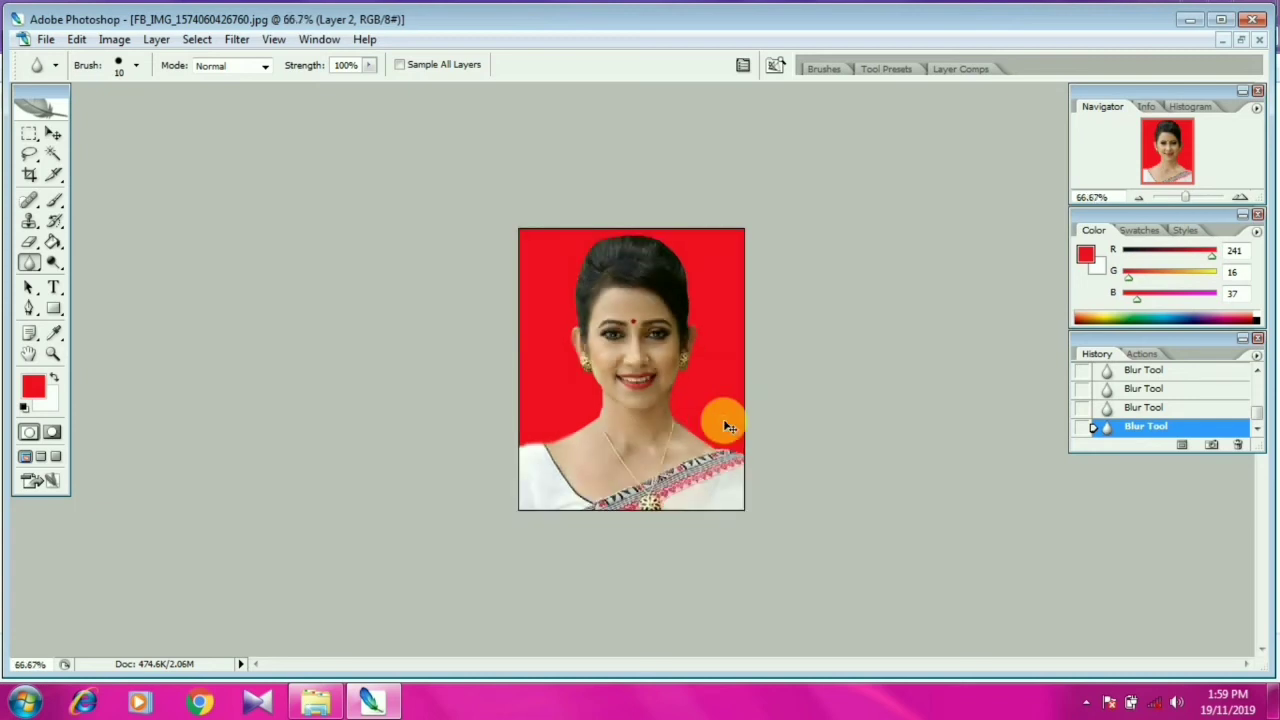
key(ctrl+plus)
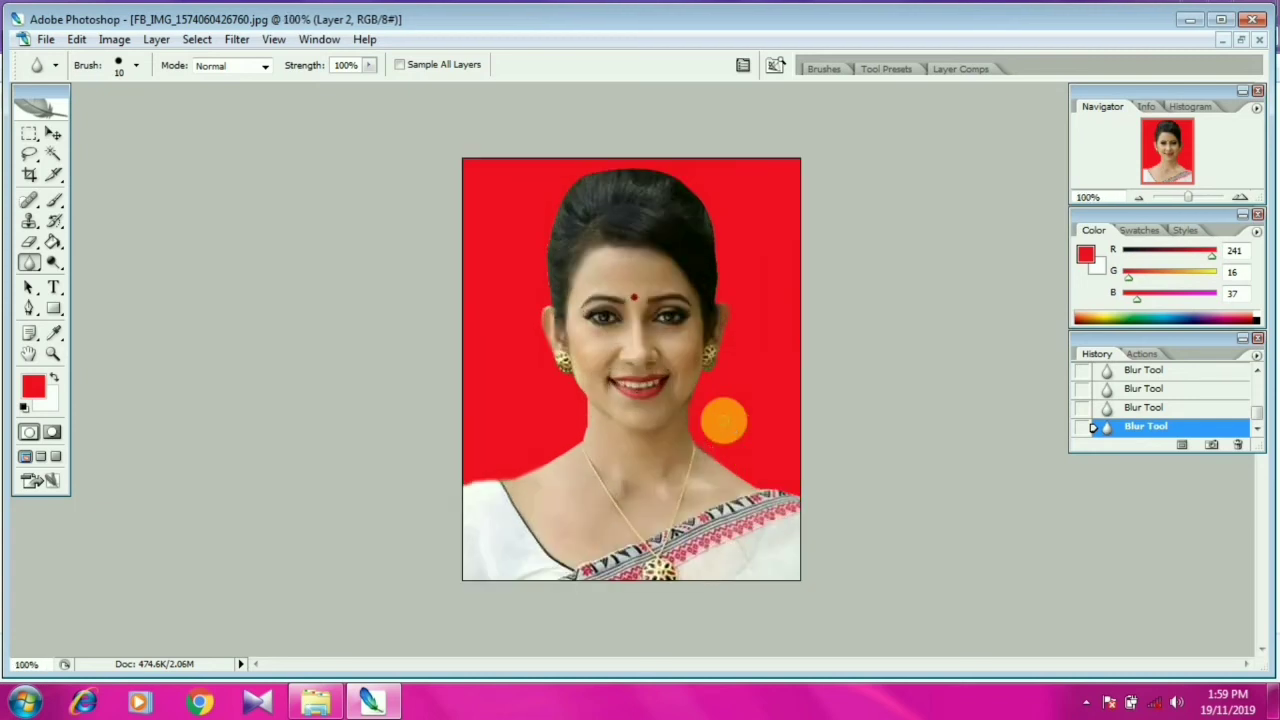
drag(723, 420, 726, 443)
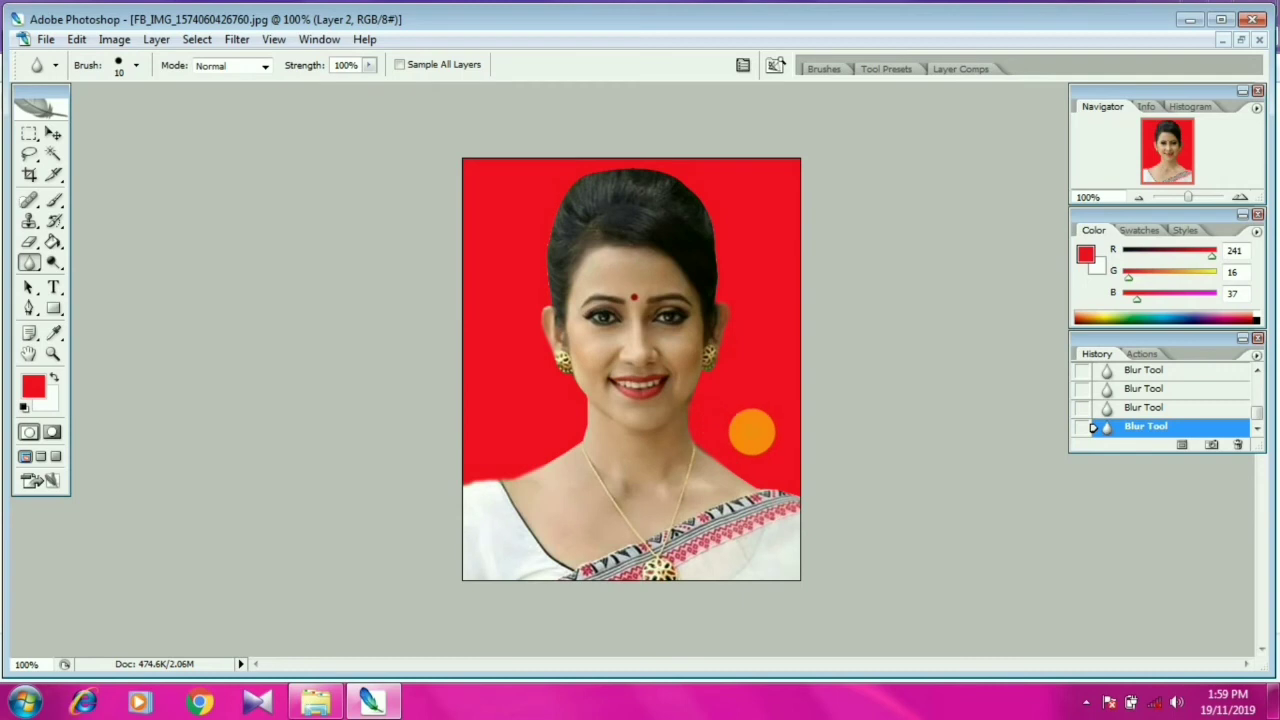
- Brighten the portrait's midtones slightly by raising the RGB curve a little in Curves
click(112, 40)
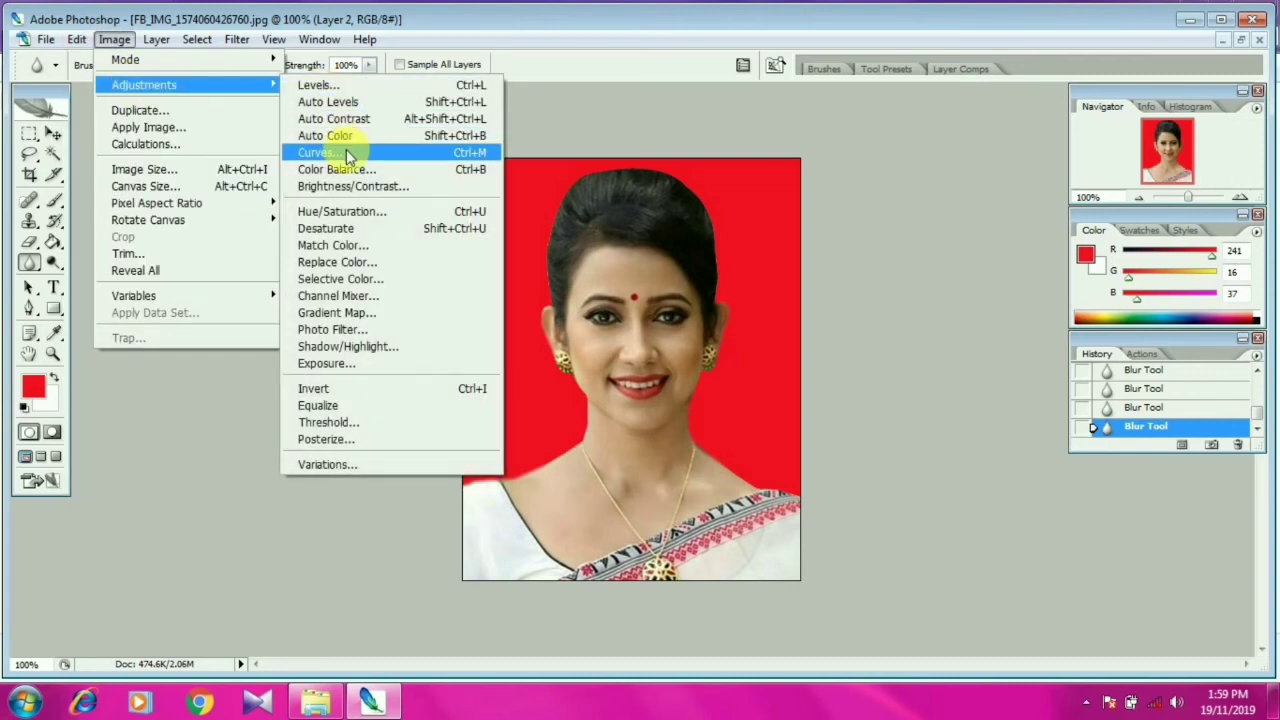
mouse_move(144, 85)
click(330, 153)
drag(262, 317, 242, 313)
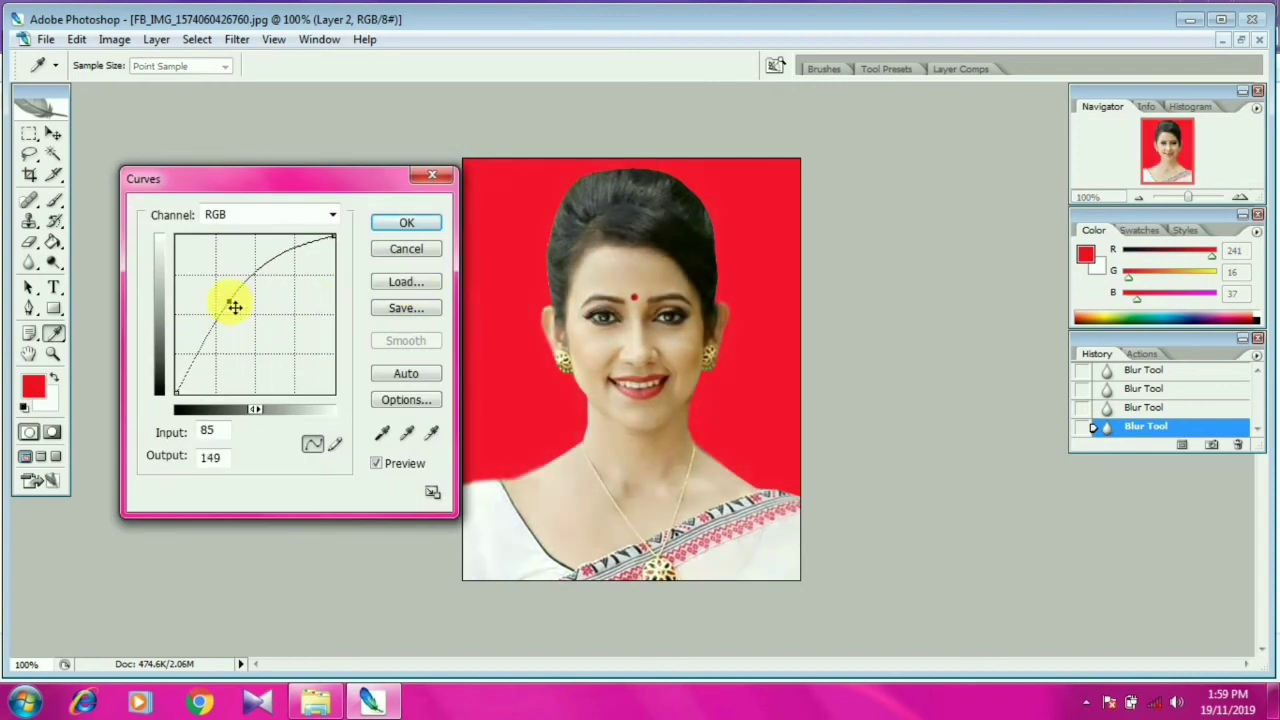
drag(246, 311, 246, 313)
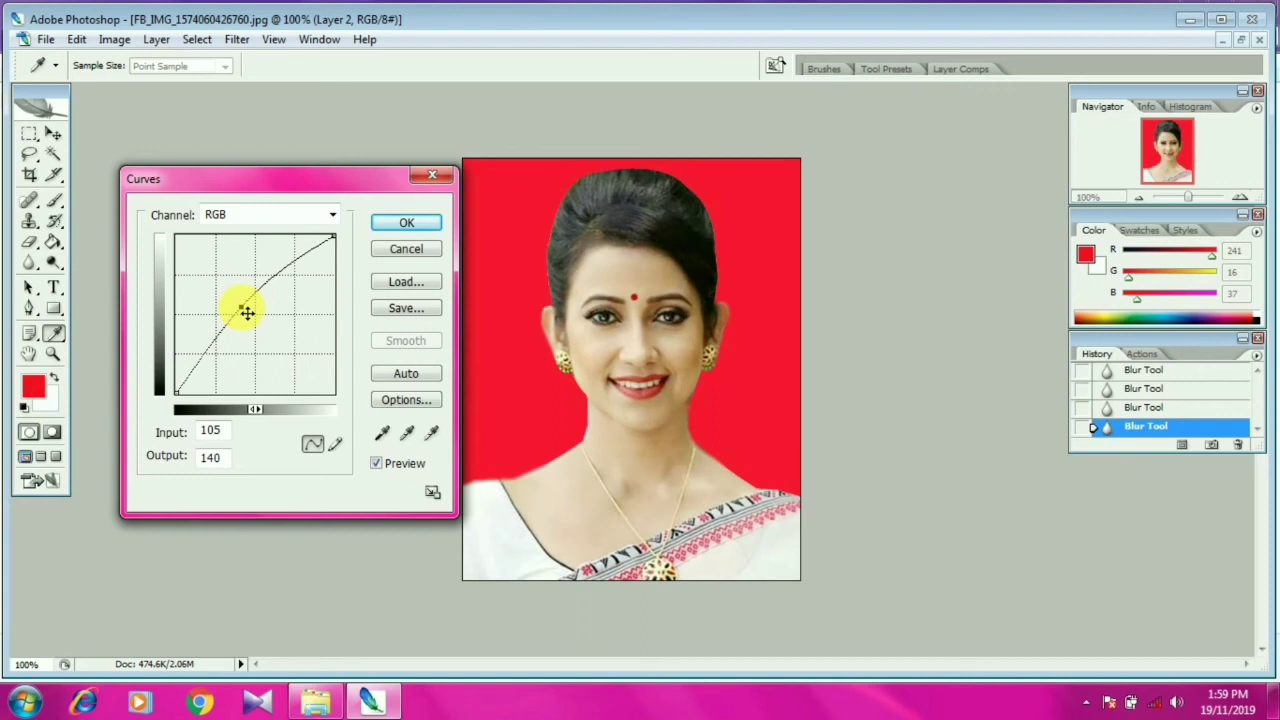
click(410, 221)
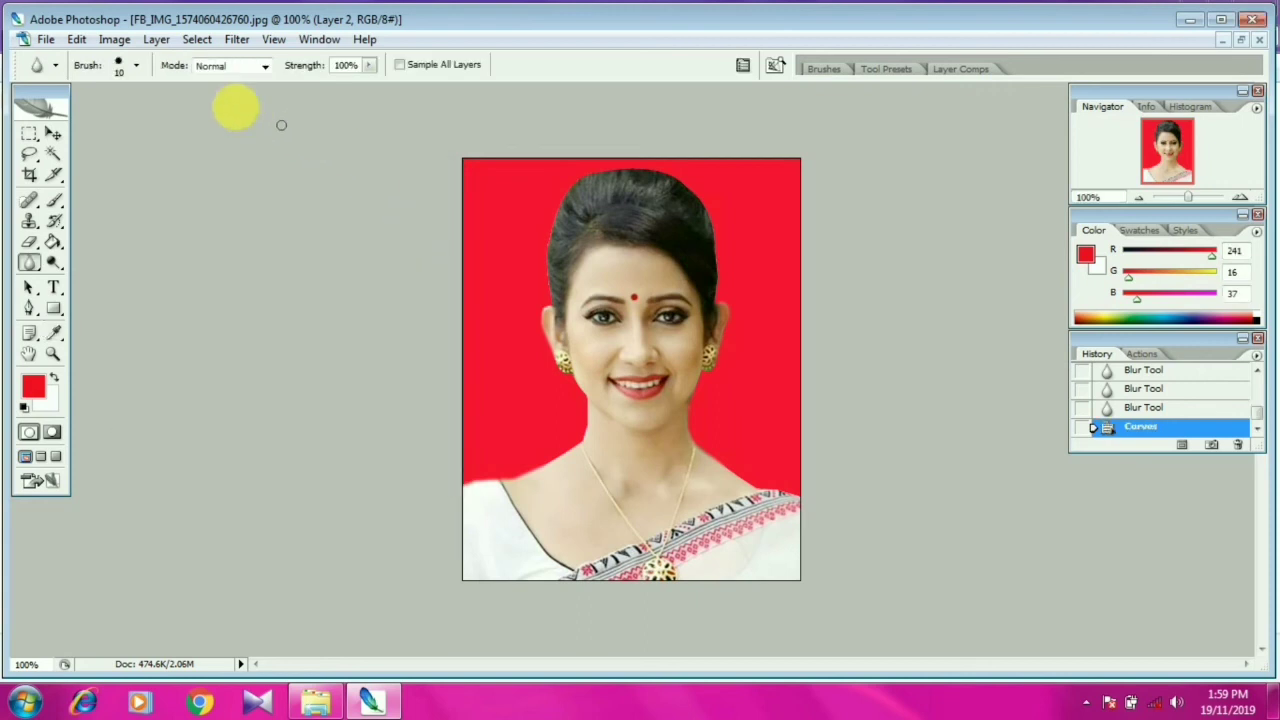
click(47, 45)
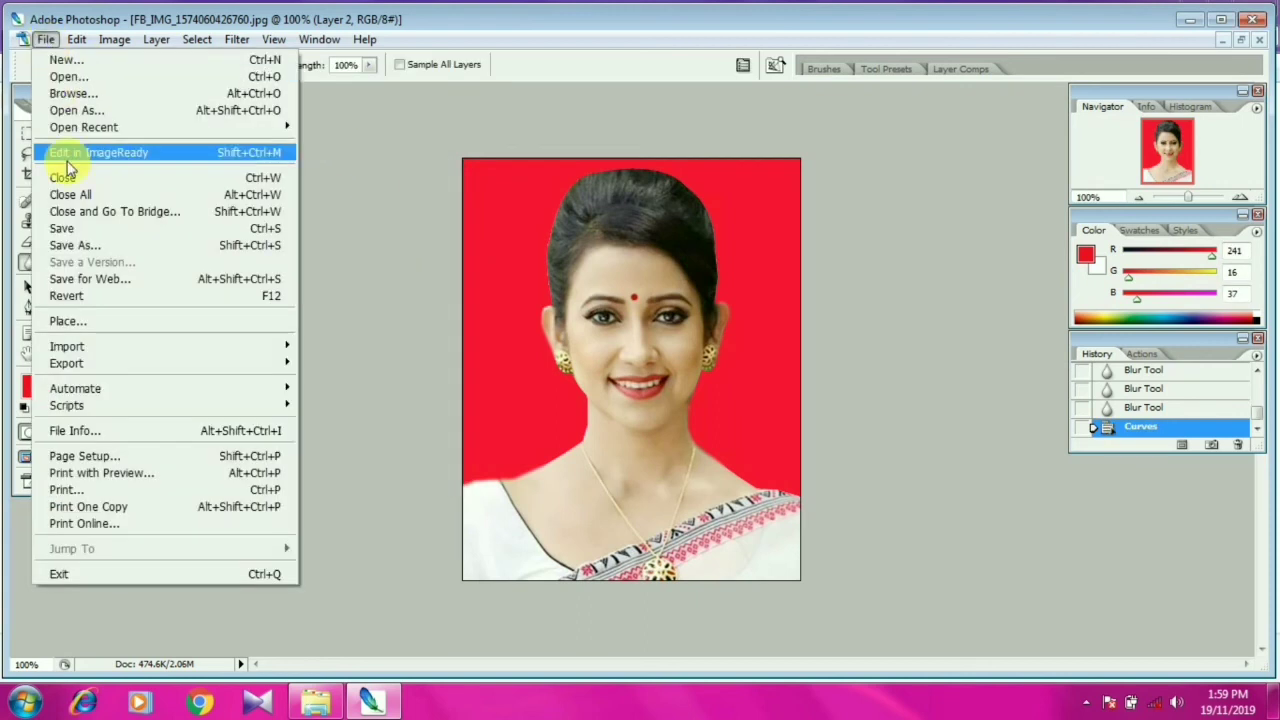
- Save the portrait as a JPEG named 'y' in New folder (5) at Maximum quality
click(87, 250)
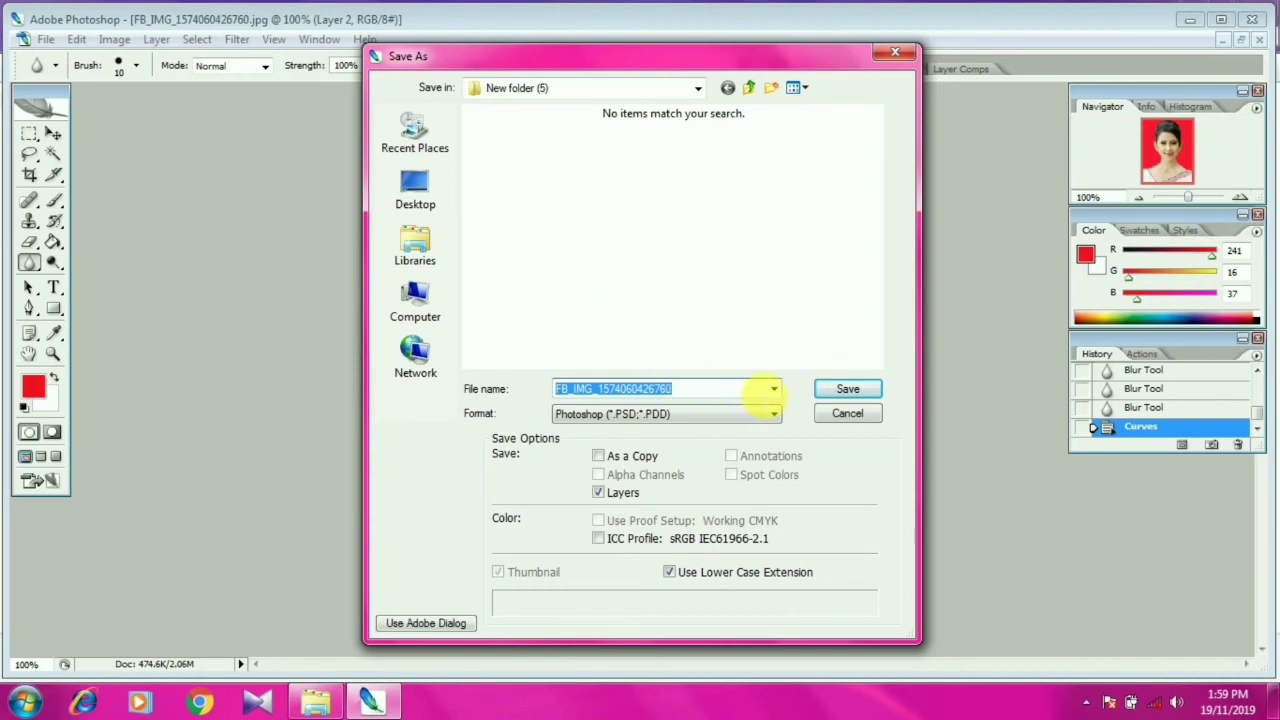
click(752, 414)
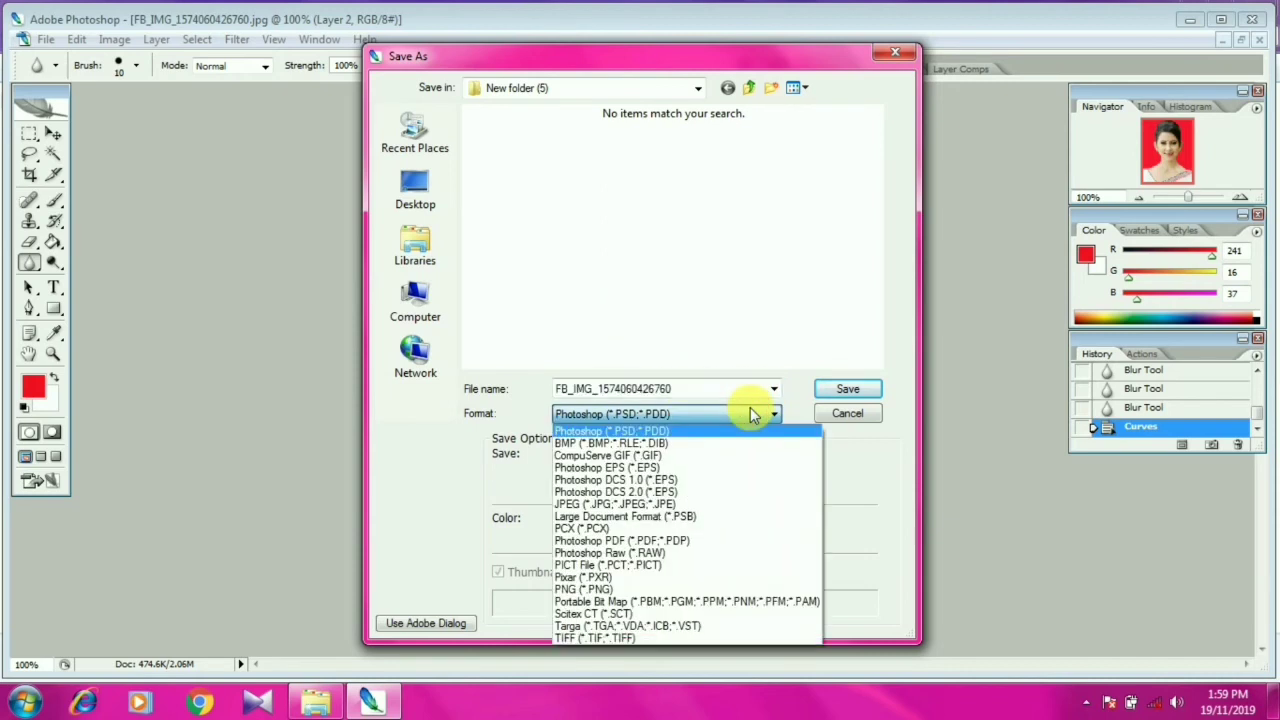
key(j)
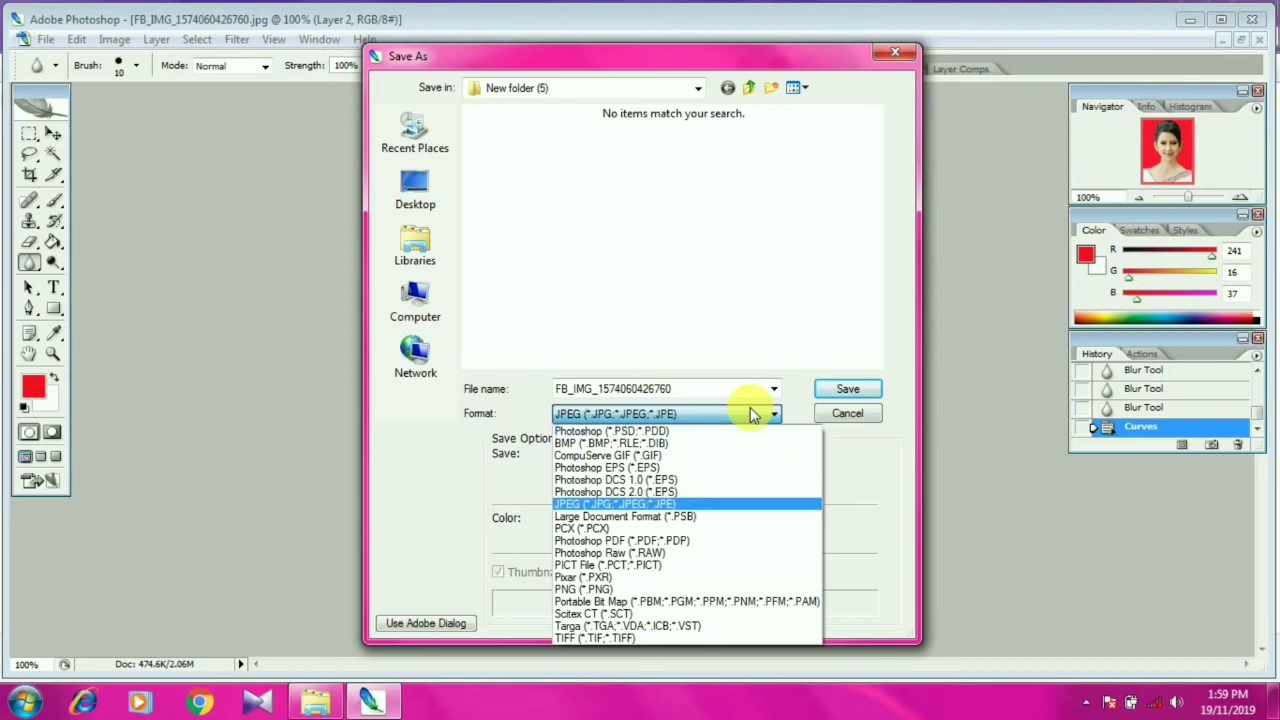
click(752, 414)
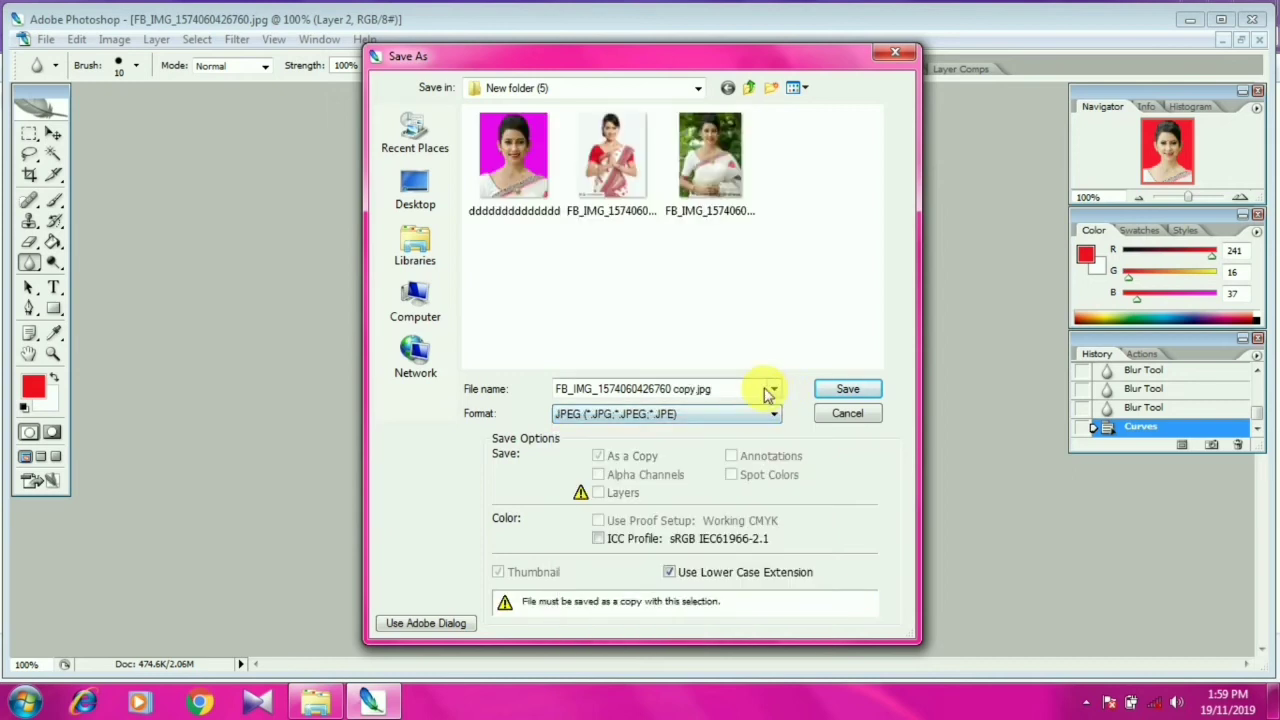
click(750, 391)
text(yyyyyyyyyyyyyyy)
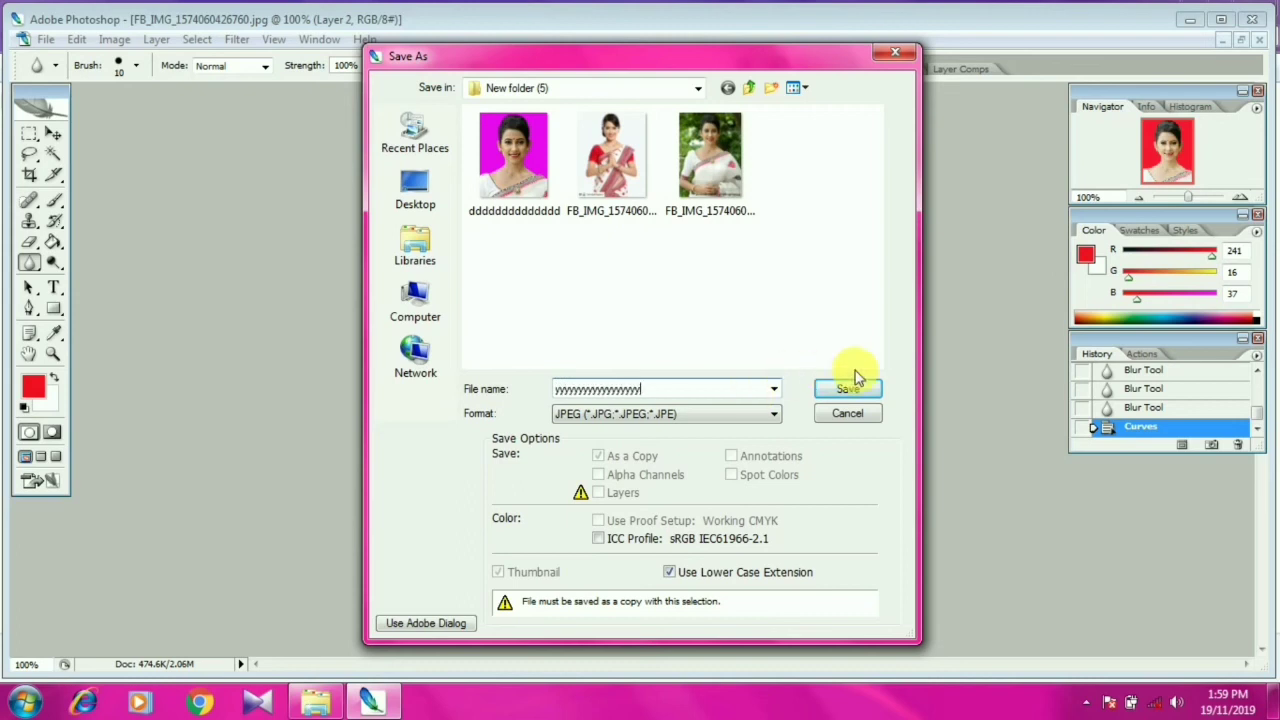
click(847, 389)
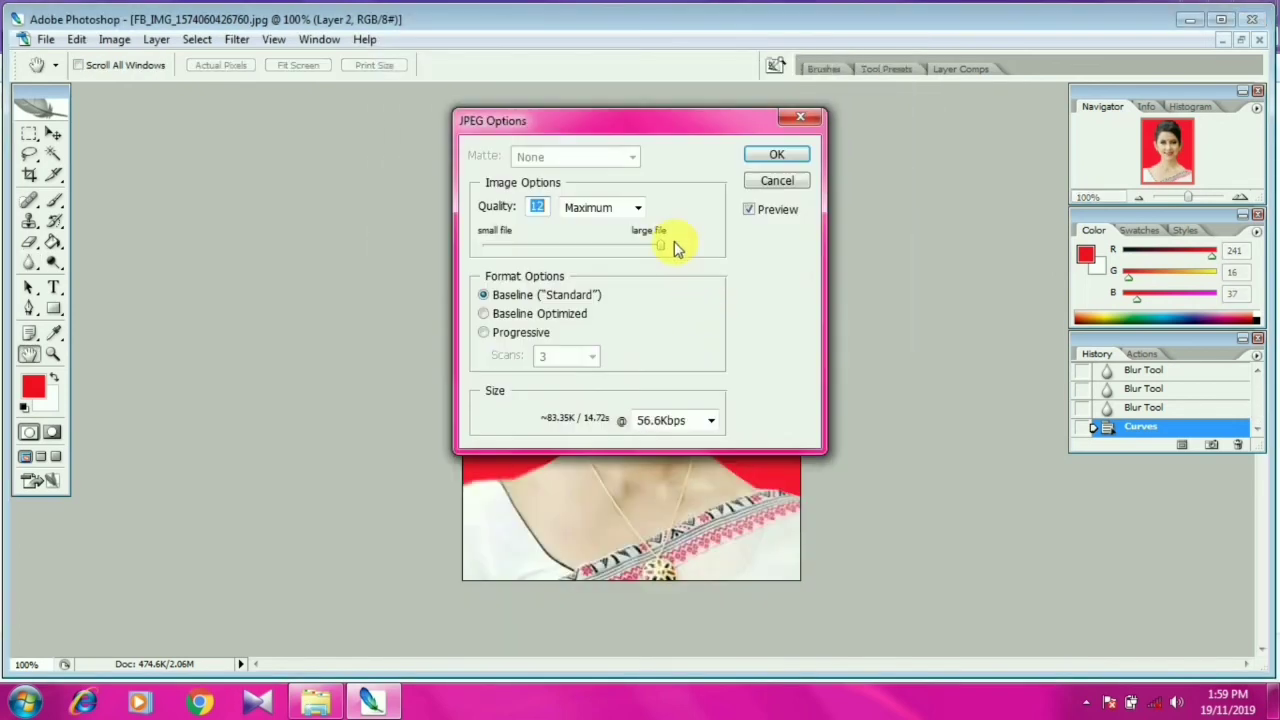
click(762, 160)
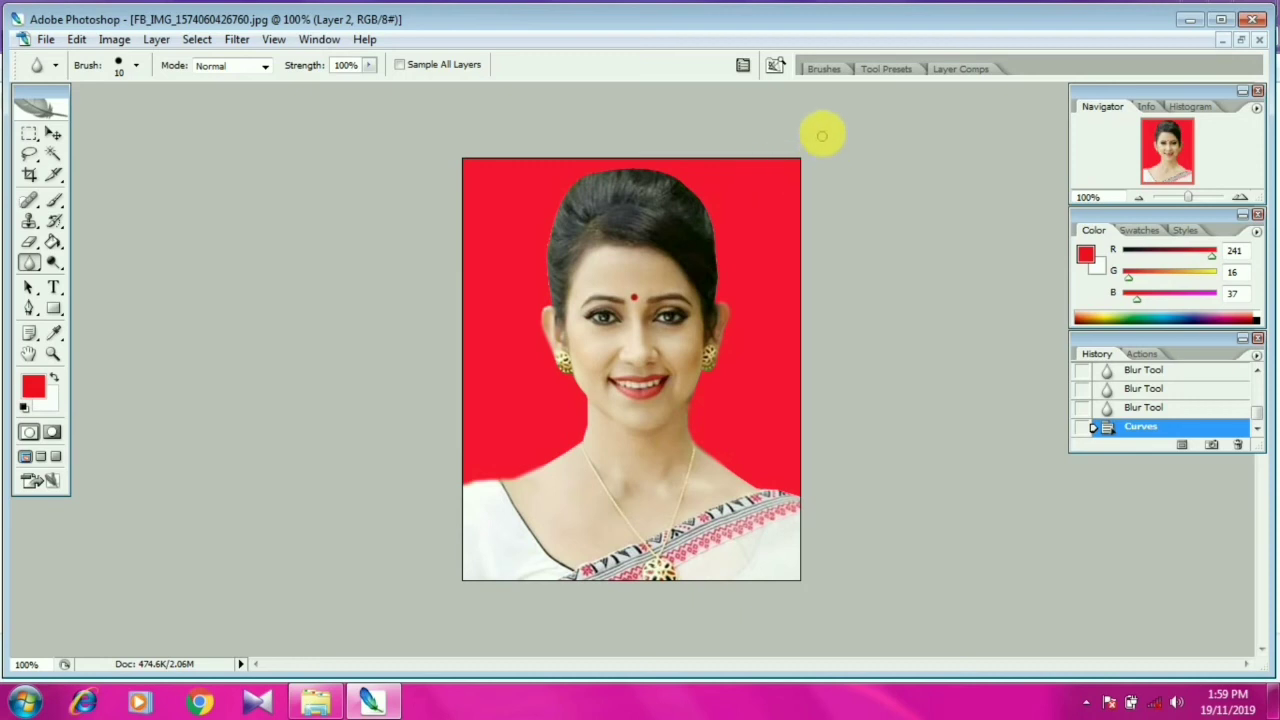
- Stroke the whole canvas with a 5 px black border, then deselect
key(ctrl+a)
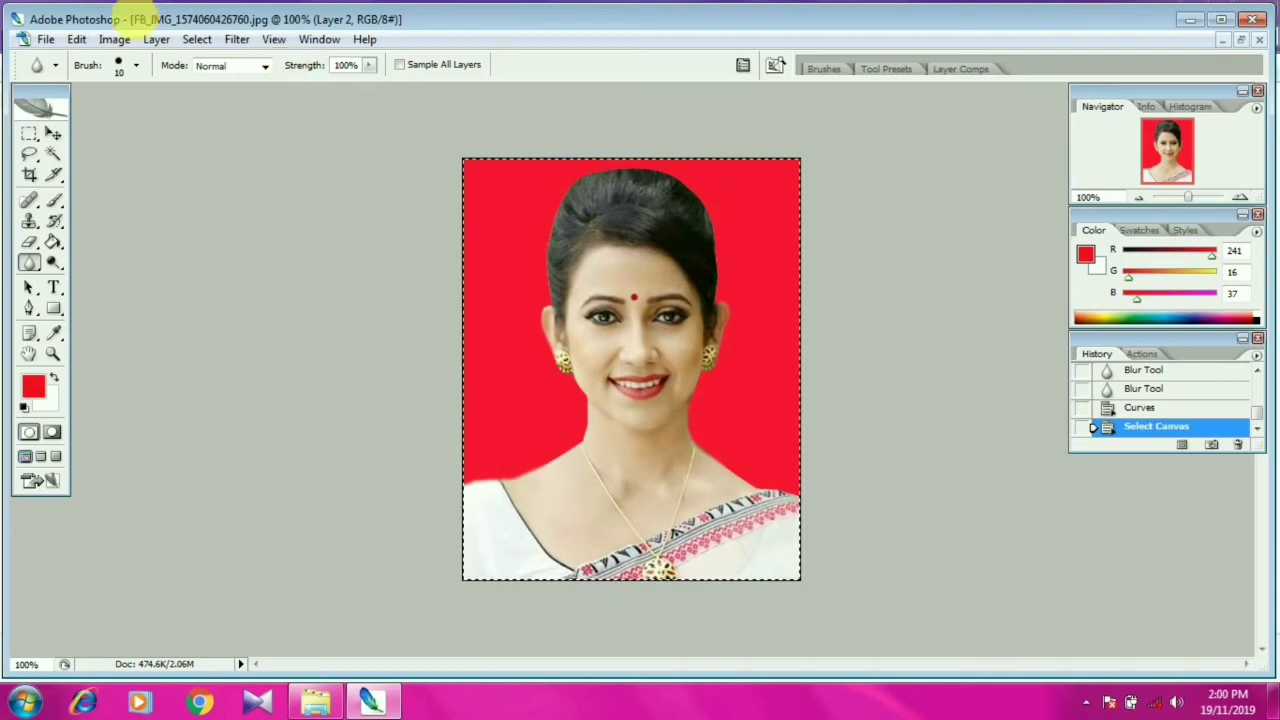
click(77, 40)
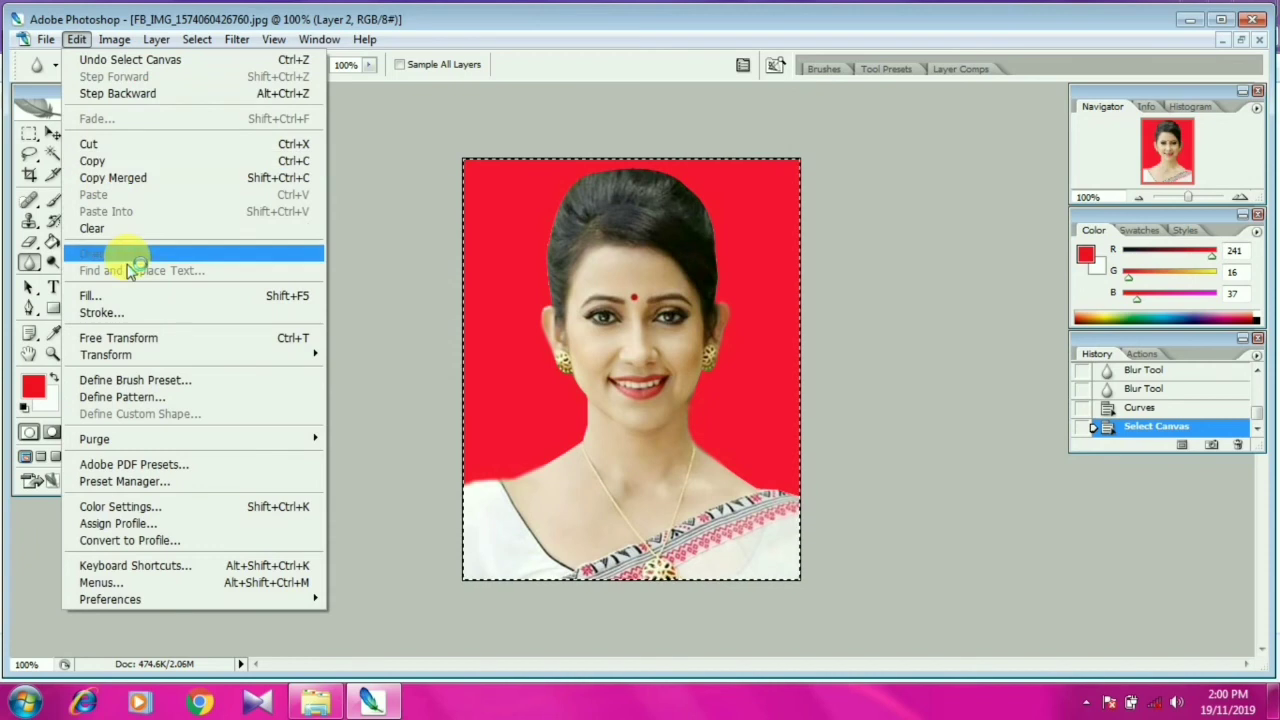
click(137, 318)
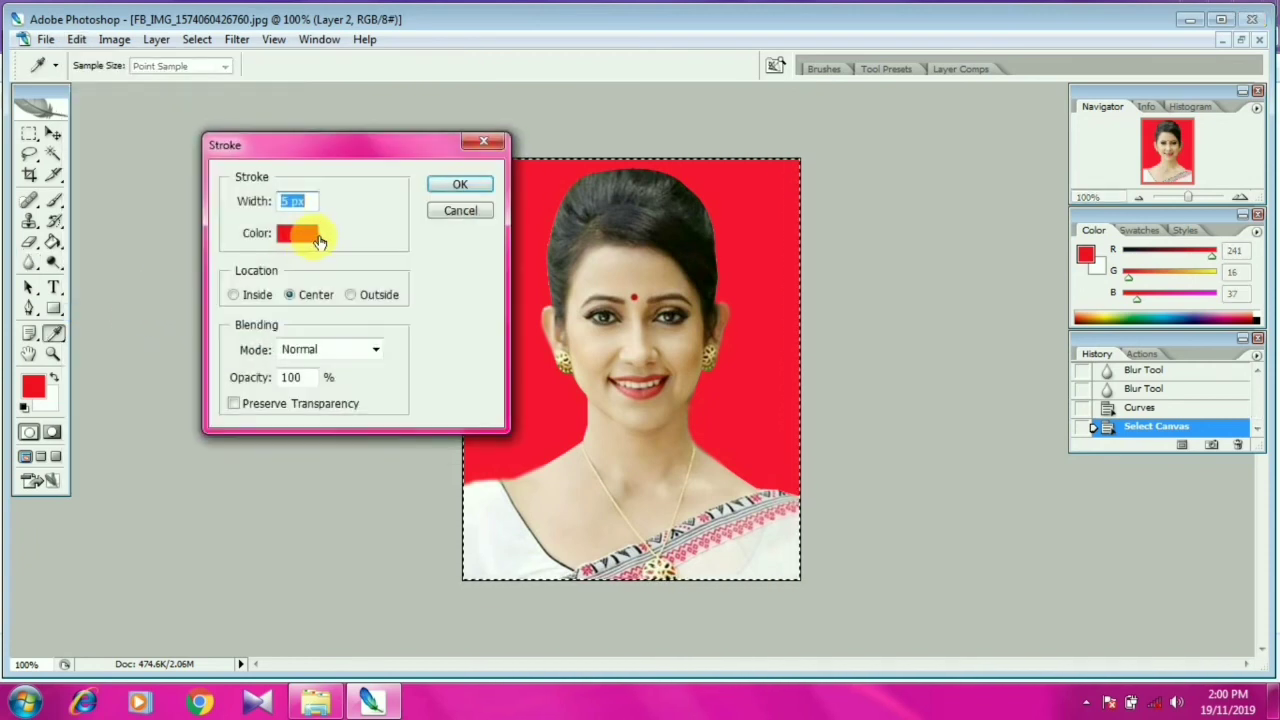
click(318, 238)
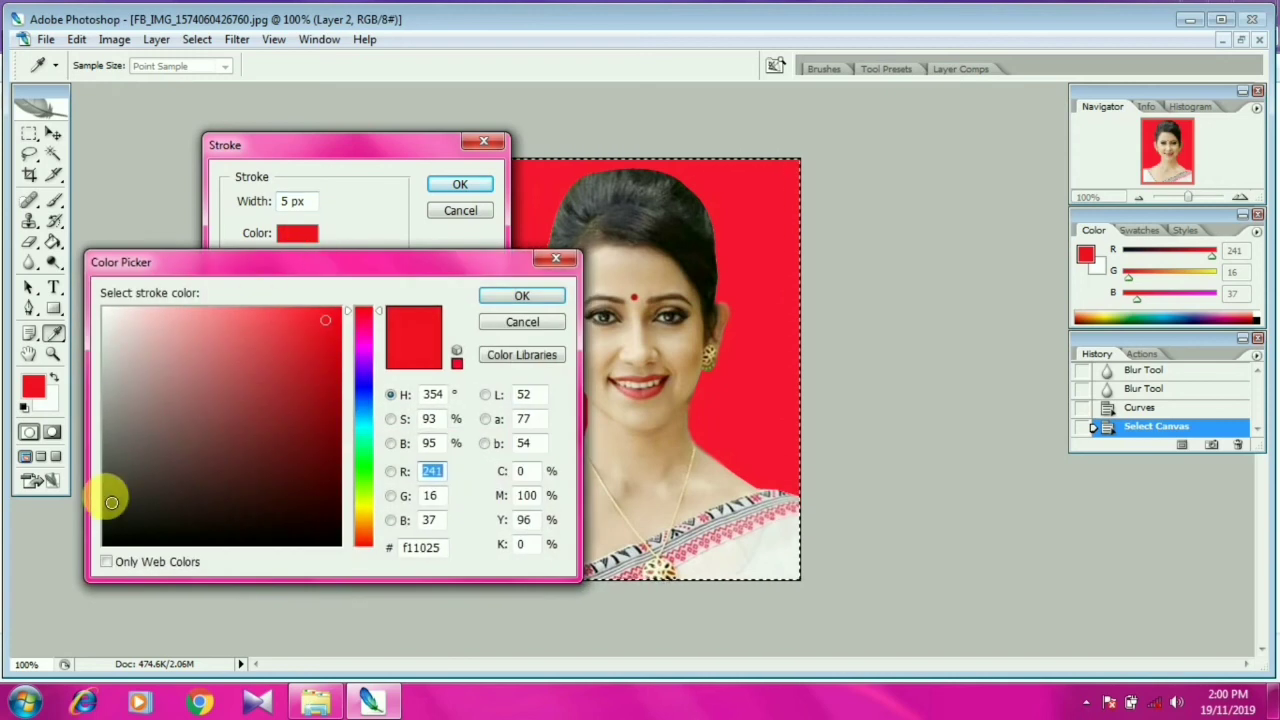
click(110, 541)
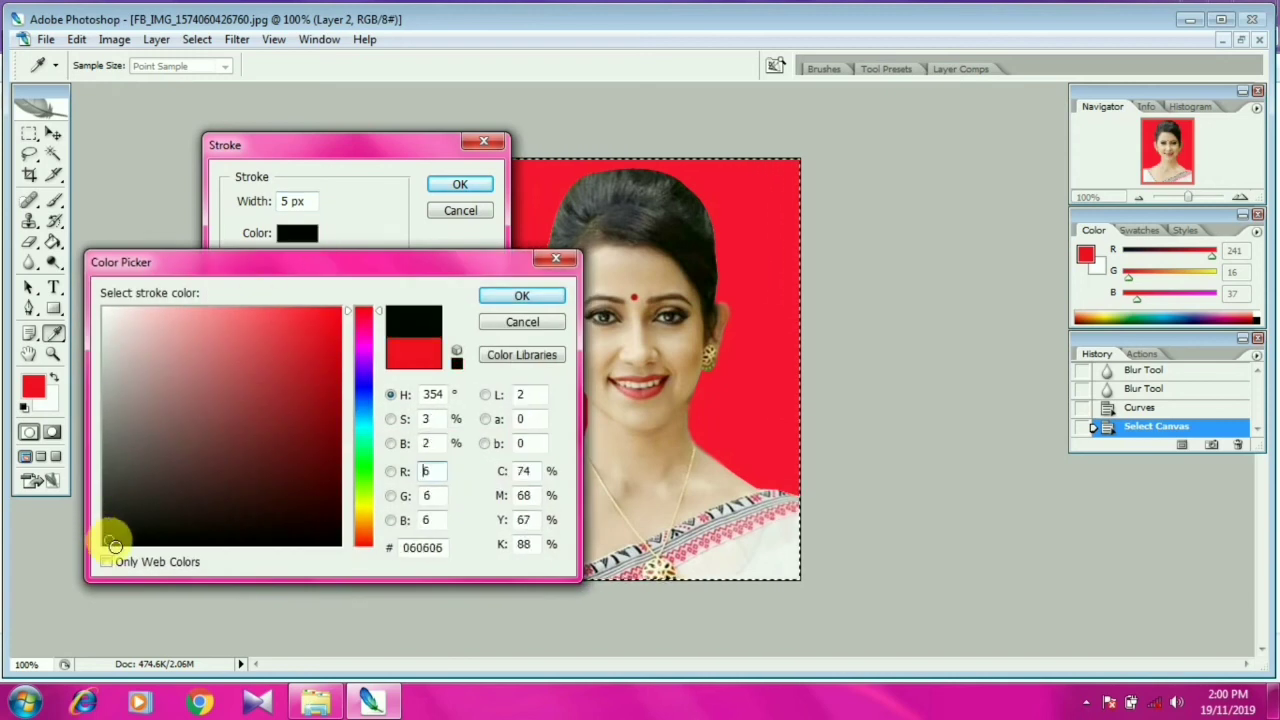
click(545, 302)
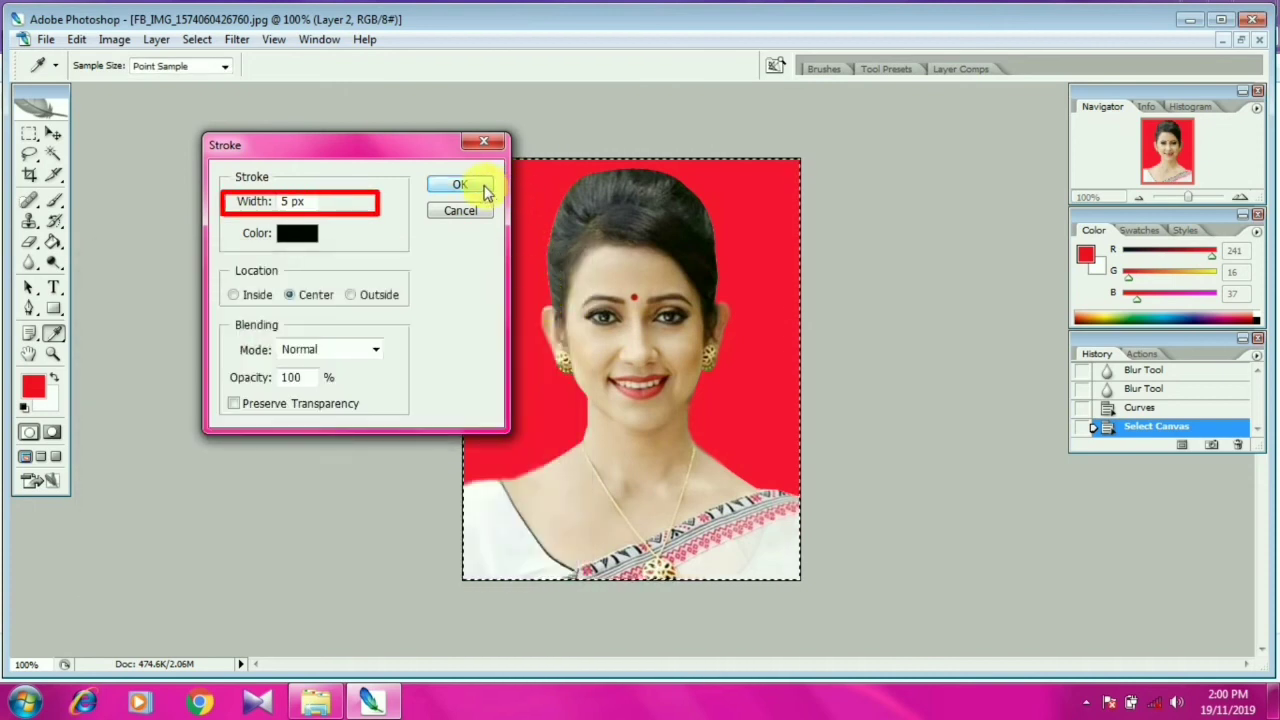
click(484, 187)
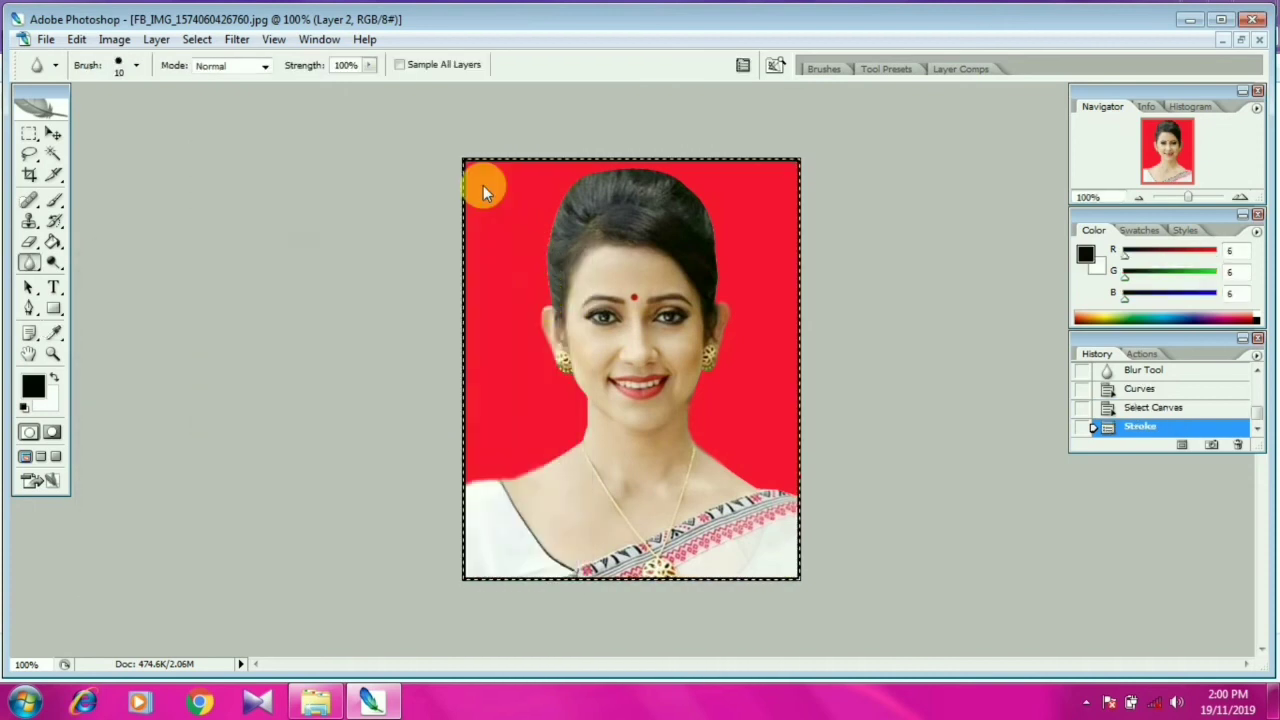
key(ctrl+d)
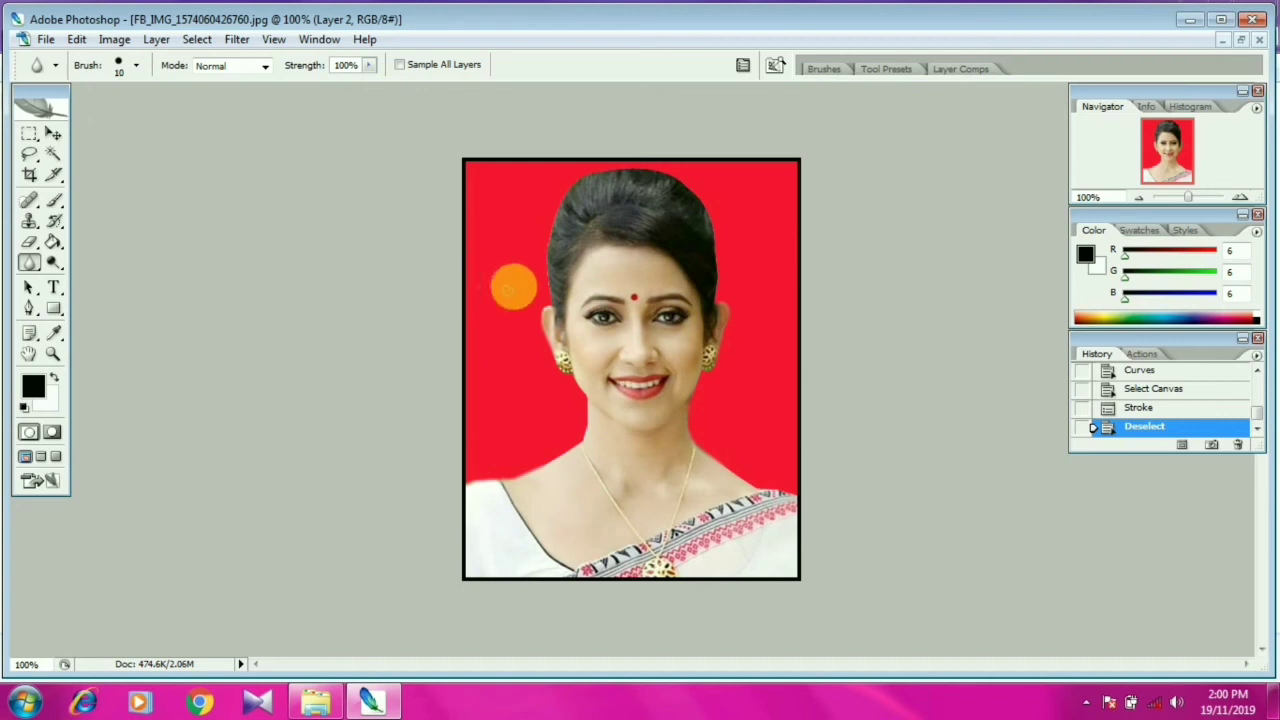
- Create a new 6×7 inch, 300 ppi white document
click(40, 44)
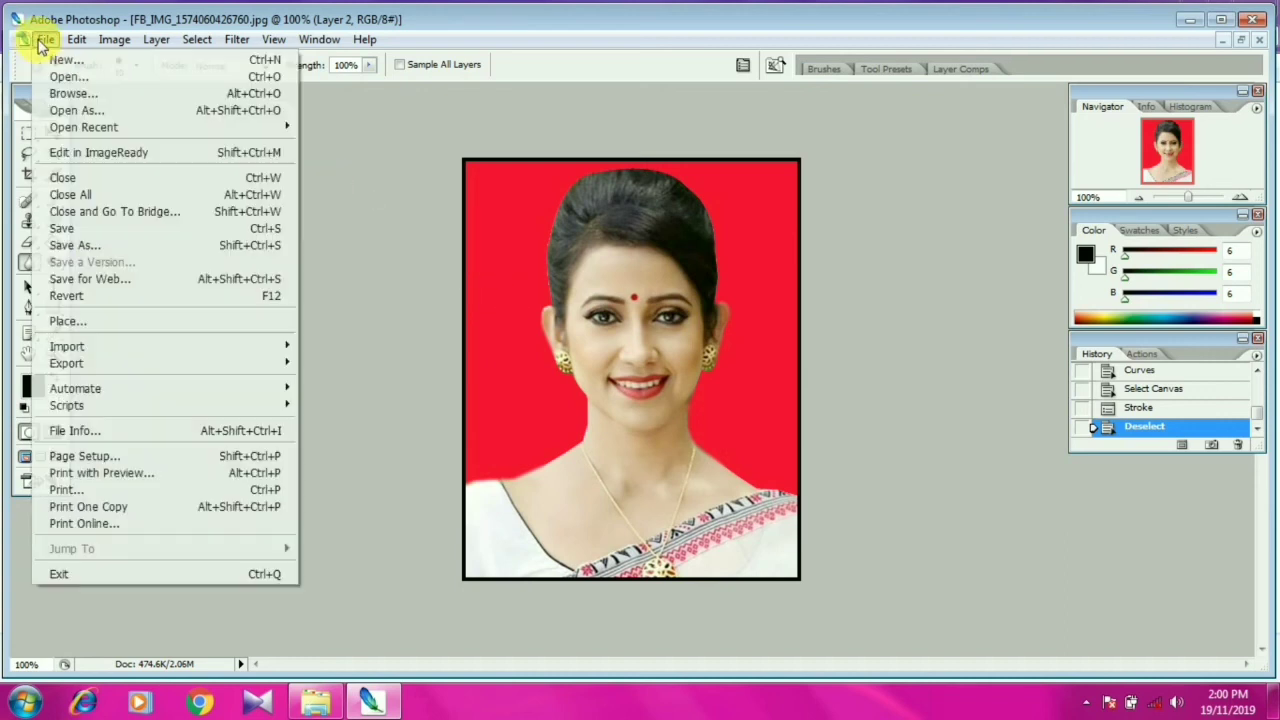
click(60, 62)
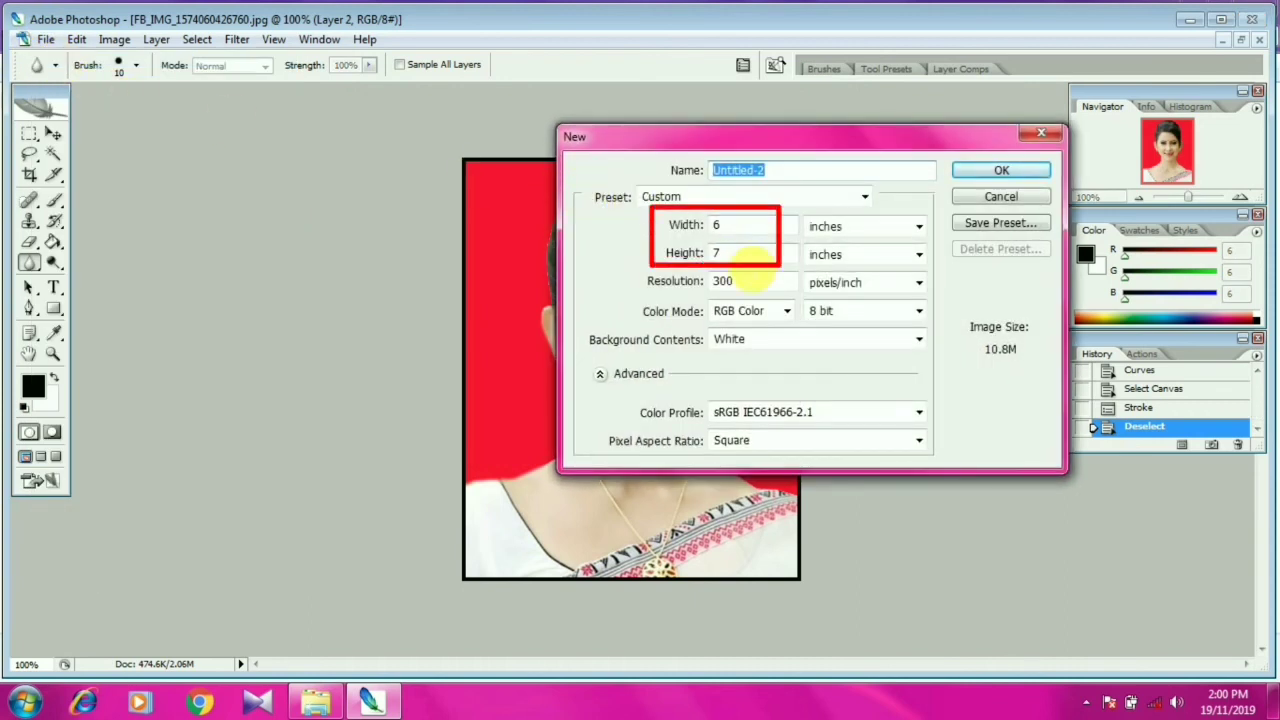
click(990, 172)
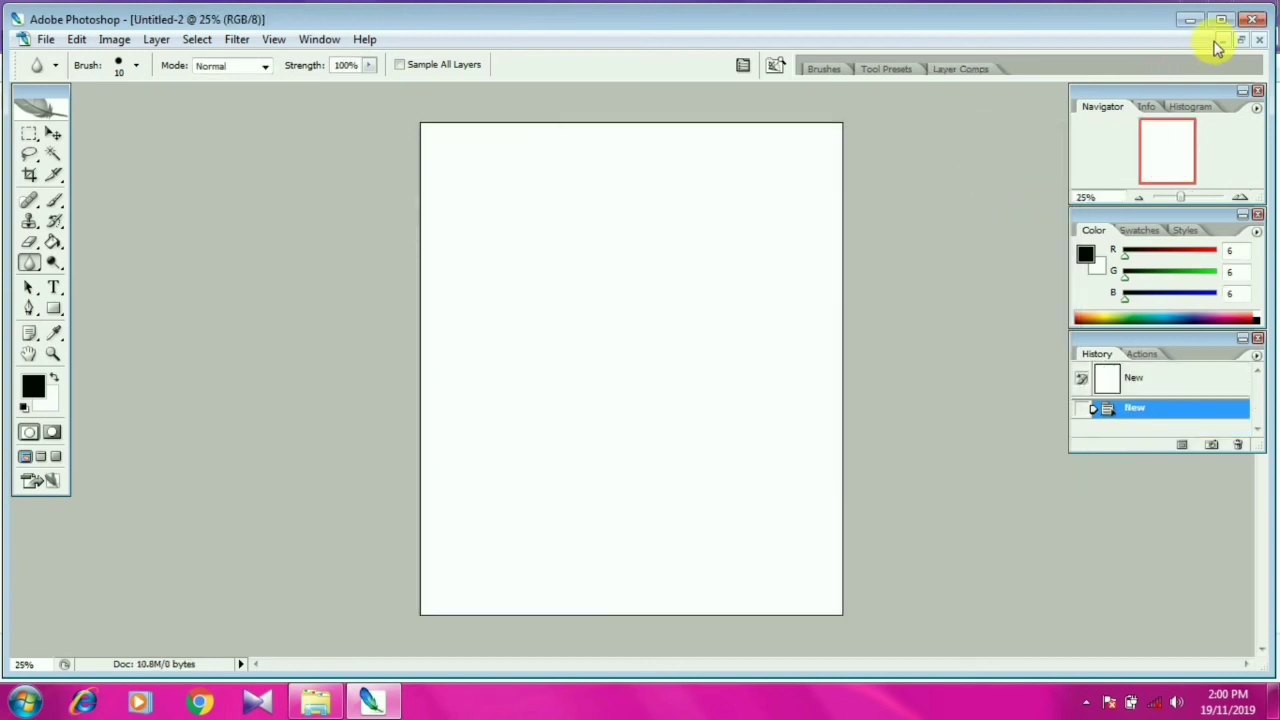
- Copy the bordered photo into the new page and place it in the top-left corner
click(1240, 42)
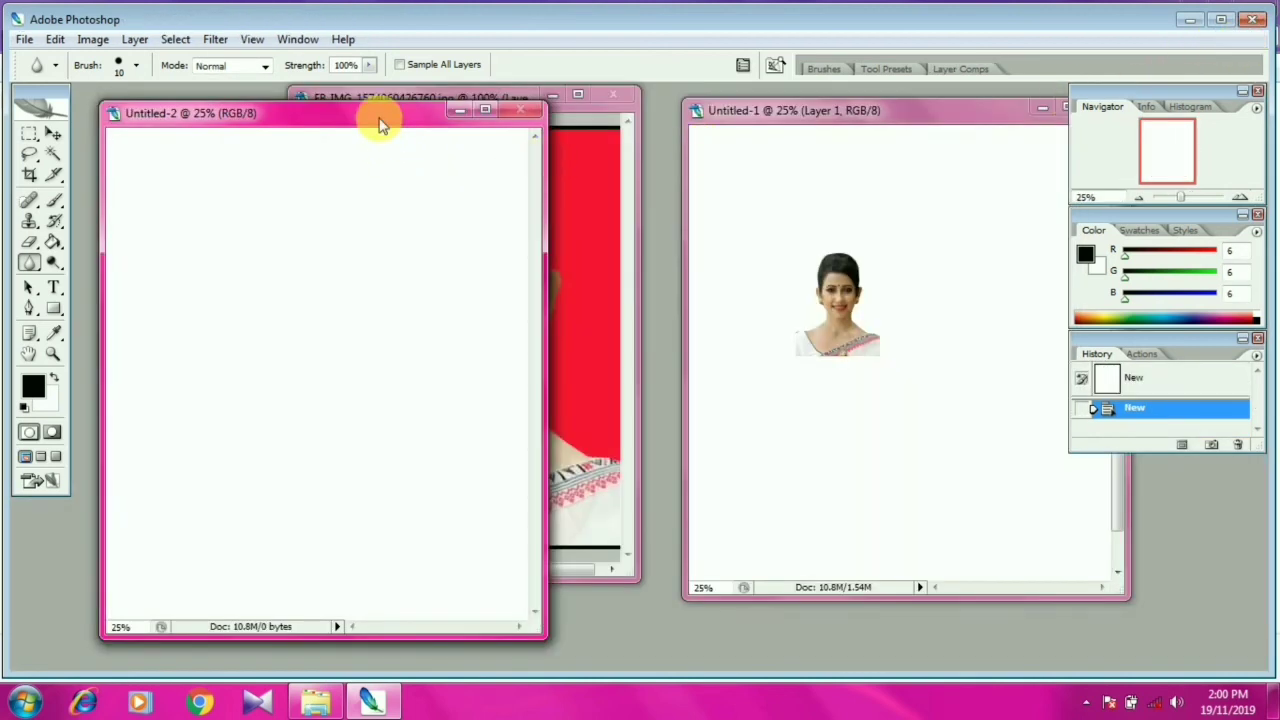
drag(380, 125, 886, 142)
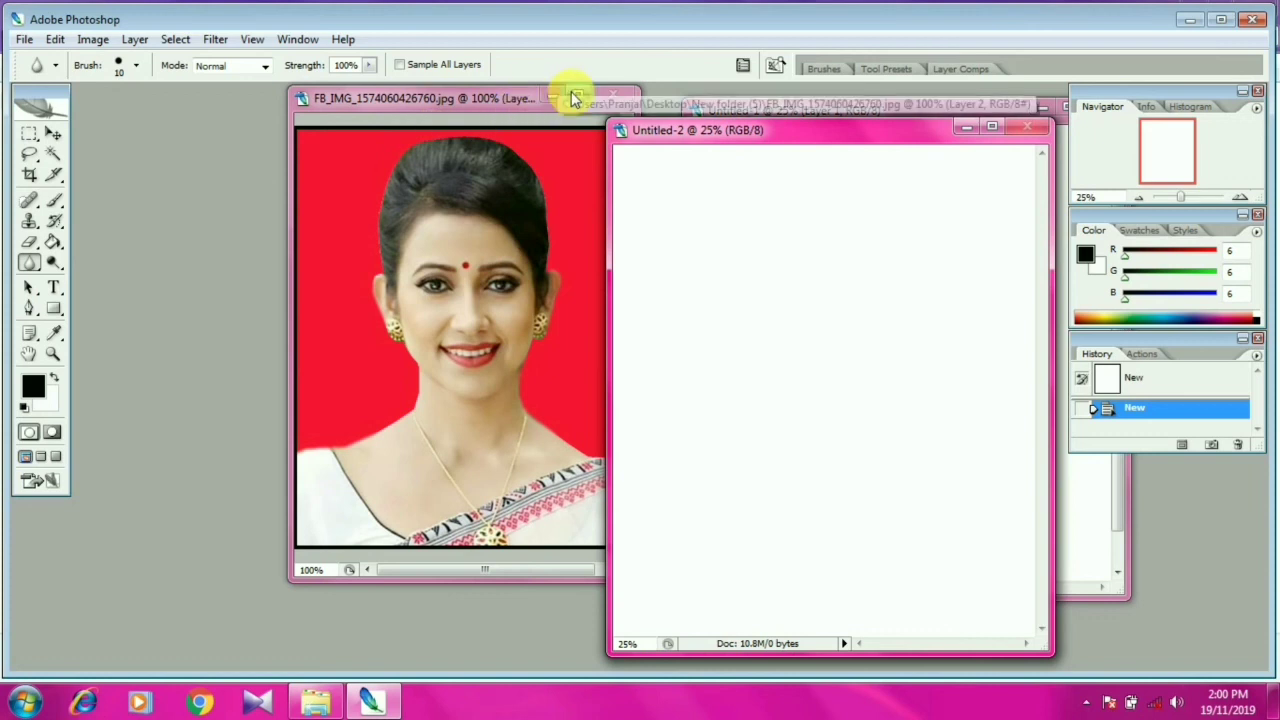
drag(512, 99, 347, 129)
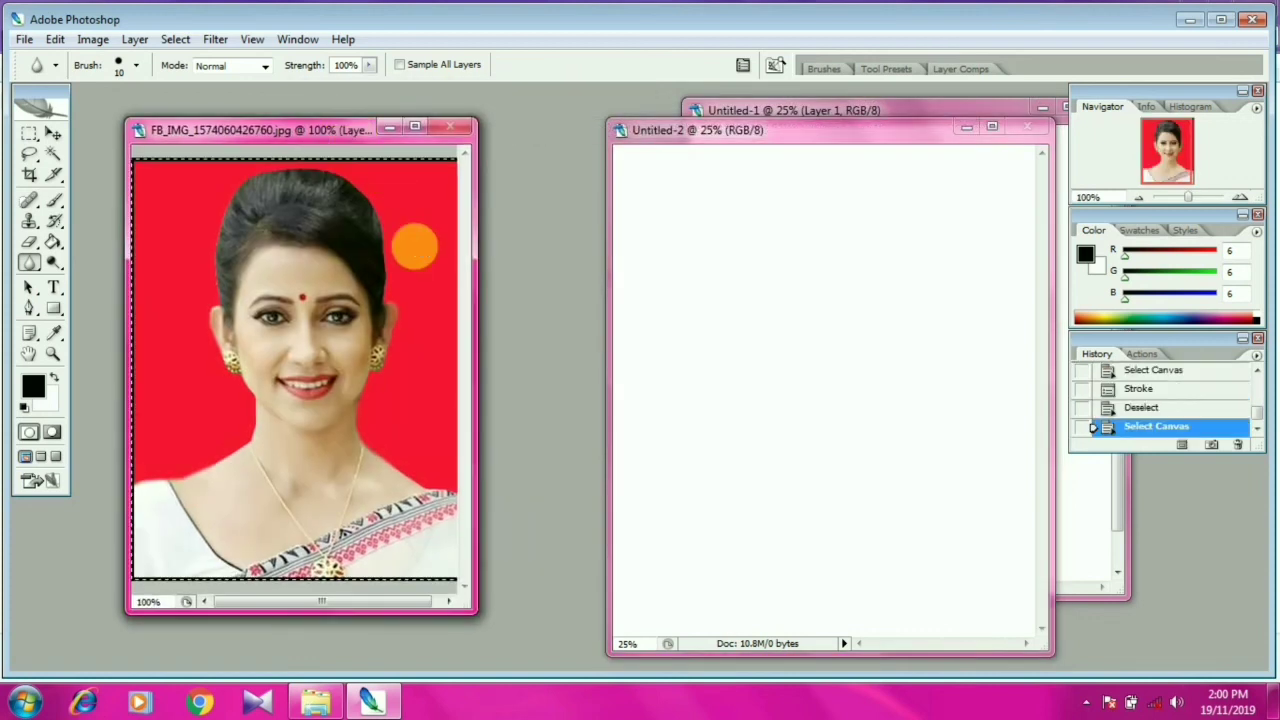
click(53, 133)
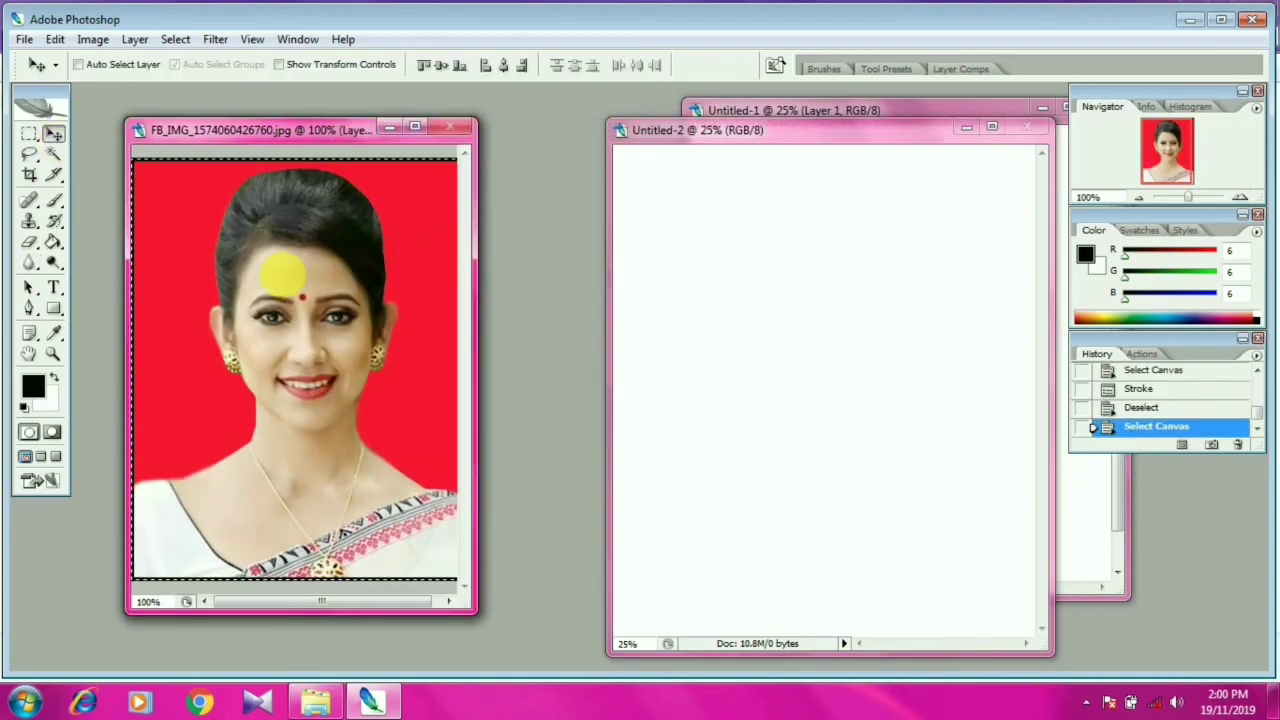
mouse_move(309, 272)
mouse_down()
mouse_move(678, 244)
mouse_move(678, 195)
mouse_up()
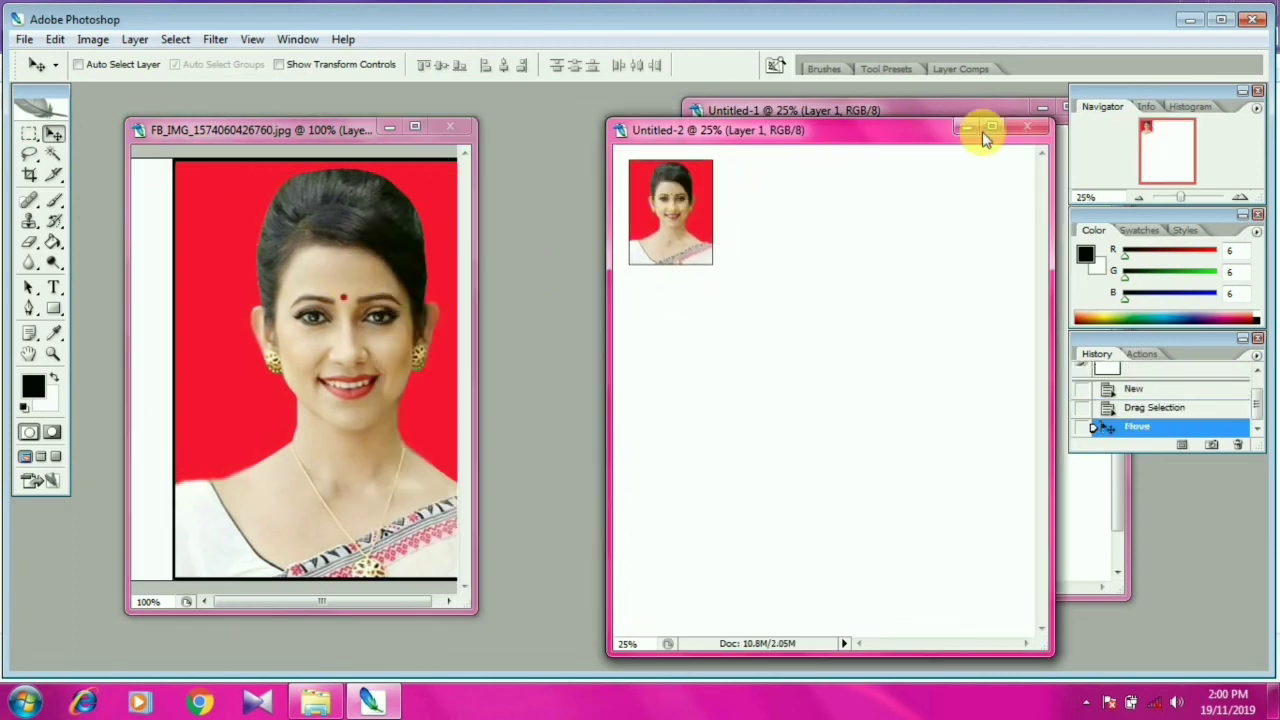
click(989, 129)
drag(475, 203, 463, 195)
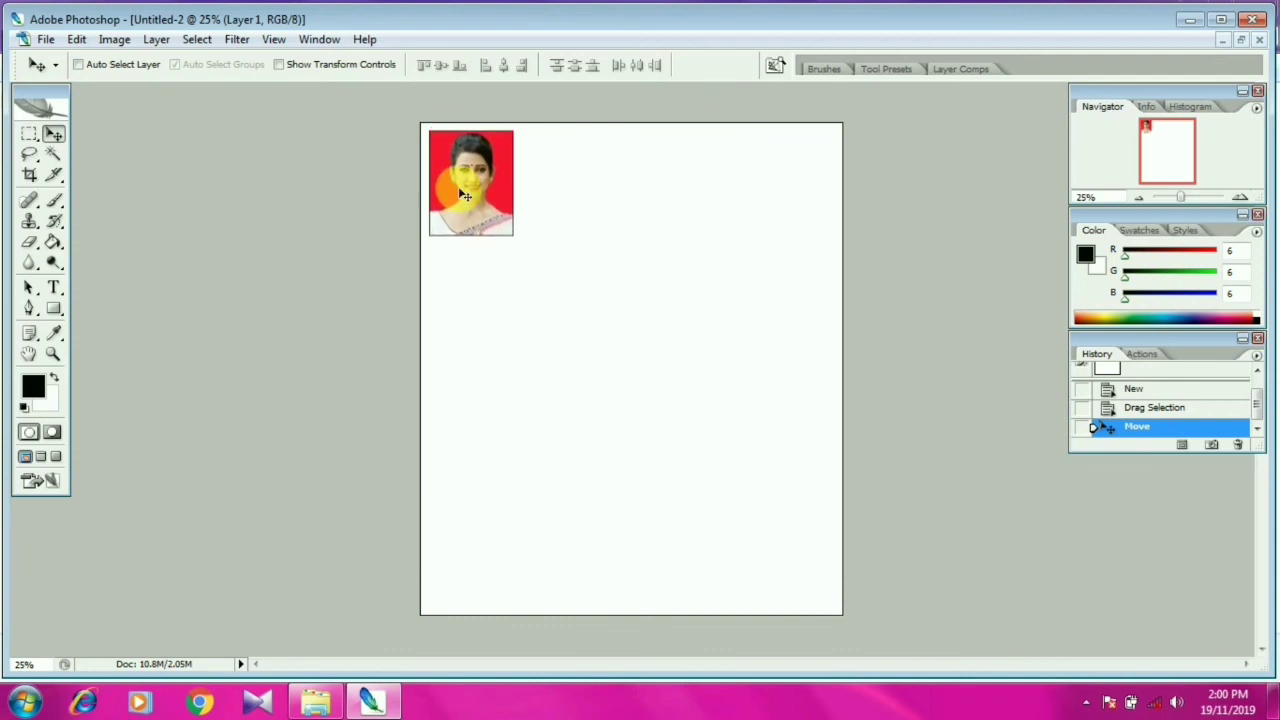
- Alt-drag copies of the photo across the page to form four rows of four
mouse_move(463, 193)
mouse_down()
mouse_move(563, 184)
mouse_move(562, 198)
mouse_move(782, 212)
mouse_up()
mouse_move(445, 225)
mouse_down()
mouse_move(466, 257)
mouse_move(460, 329)
mouse_up()
mouse_move(771, 294)
mouse_down()
mouse_move(728, 294)
mouse_move(683, 318)
mouse_move(471, 326)
mouse_up()
mouse_move(471, 326)
mouse_down()
mouse_move(471, 443)
mouse_move(583, 443)
mouse_up()
mouse_move(583, 443)
mouse_down()
mouse_move(789, 443)
mouse_move(708, 578)
mouse_move(486, 560)
mouse_up()
- Nudge the bottom-row photo copies into line with the arrow keys
key(Left)
key(Left)
key(Up)
key(Left)
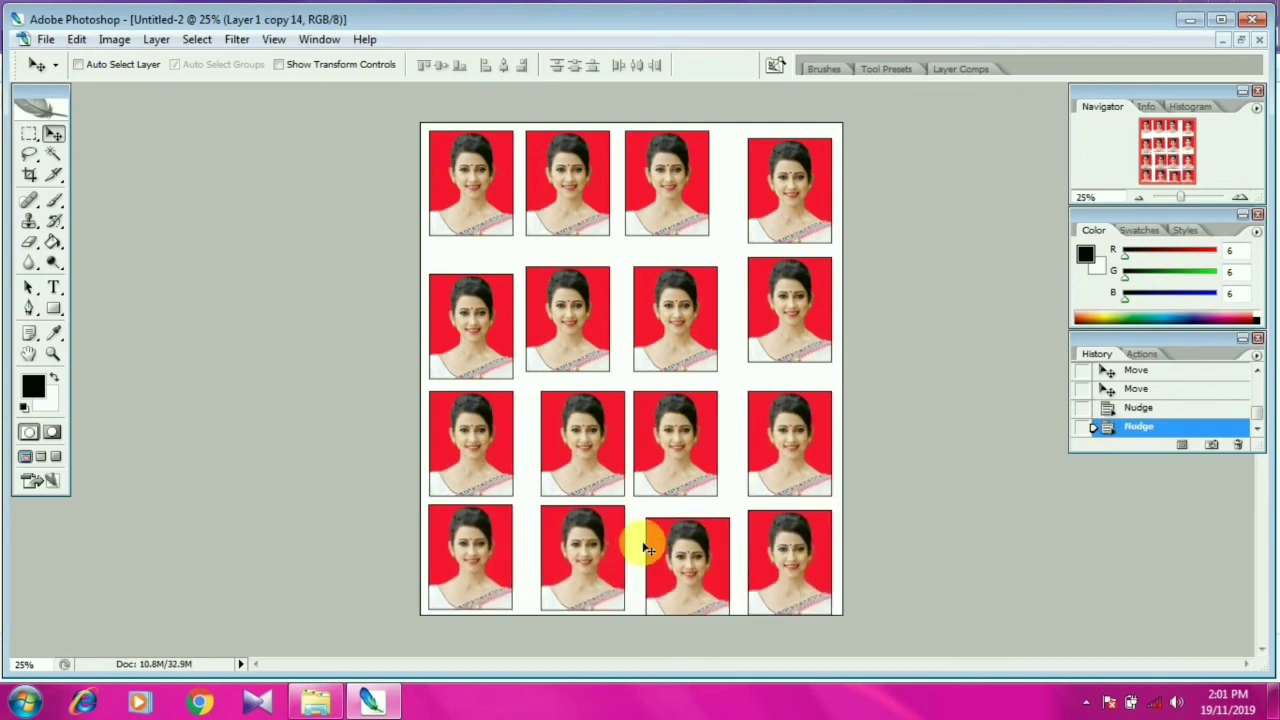
ctrl+click(686, 537)
key(Up)
key(Left)
ctrl+click(786, 571)
key(Up)
key(Left)
- Align the row-two and row-three photos evenly with their neighbours
drag(471, 330, 471, 319)
right_click(557, 323)
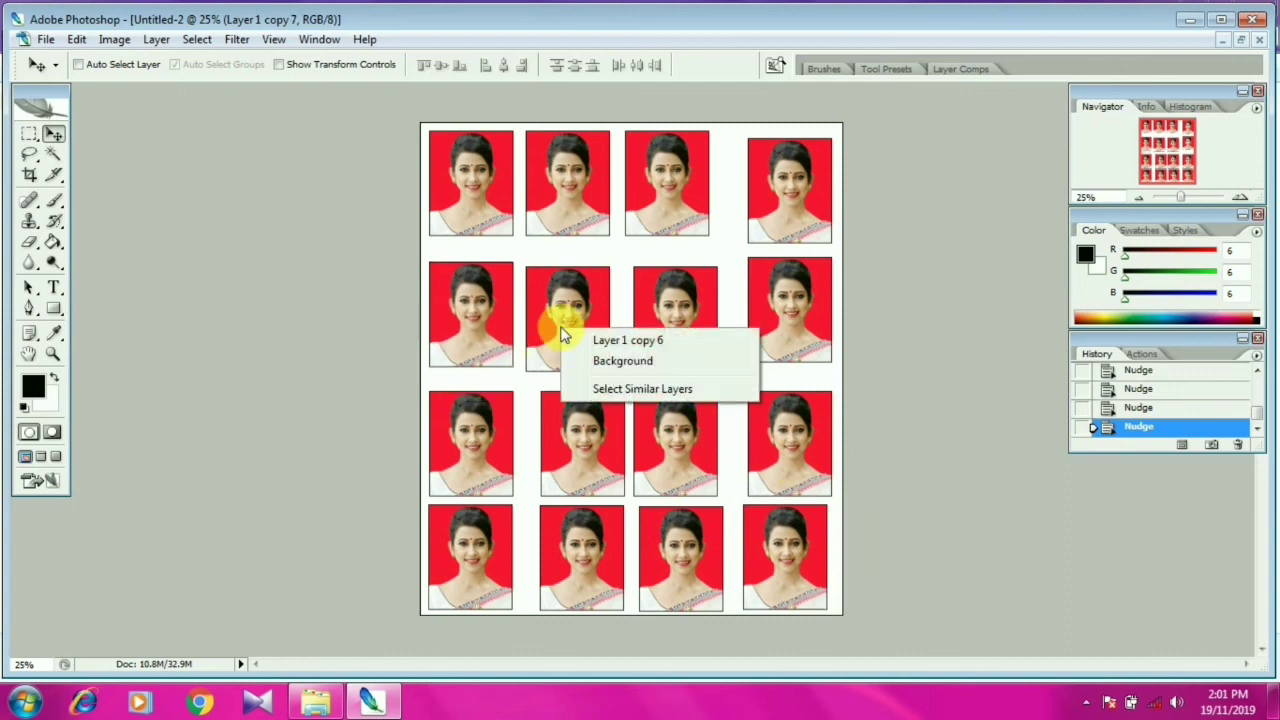
click(629, 337)
drag(686, 320, 686, 314)
drag(786, 318, 783, 321)
drag(789, 433, 785, 430)
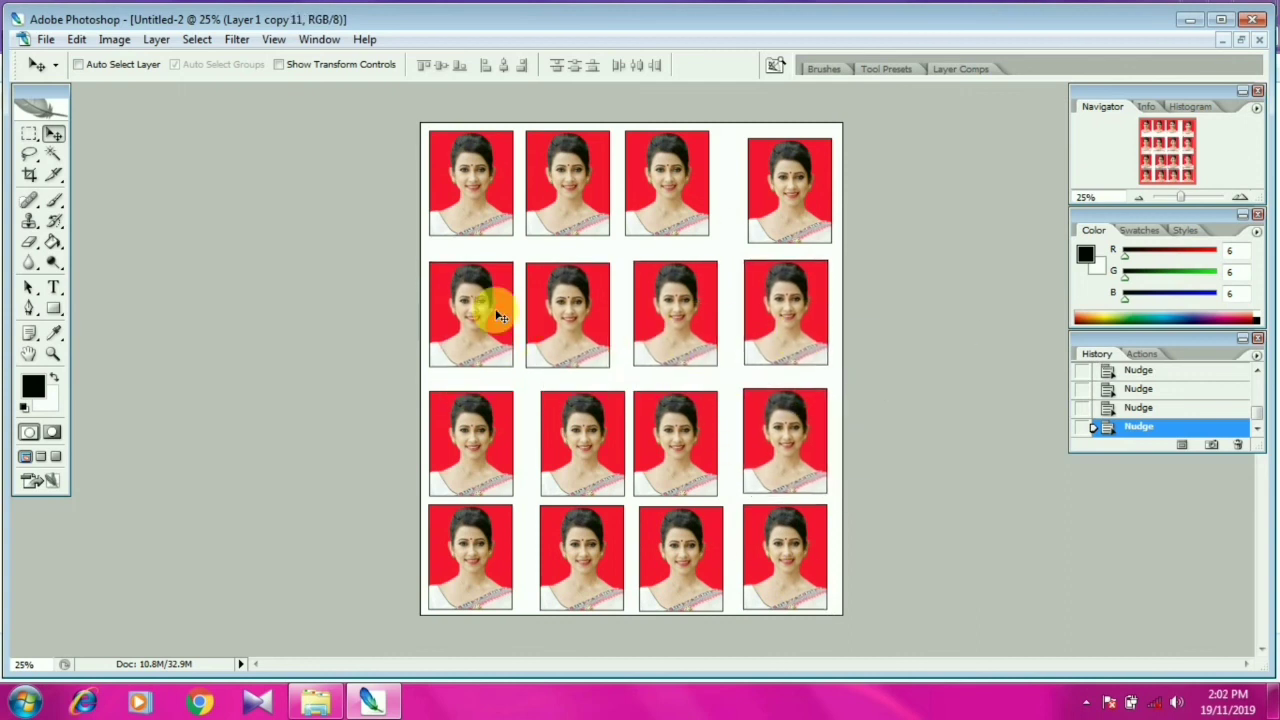
key(ctrl+p)
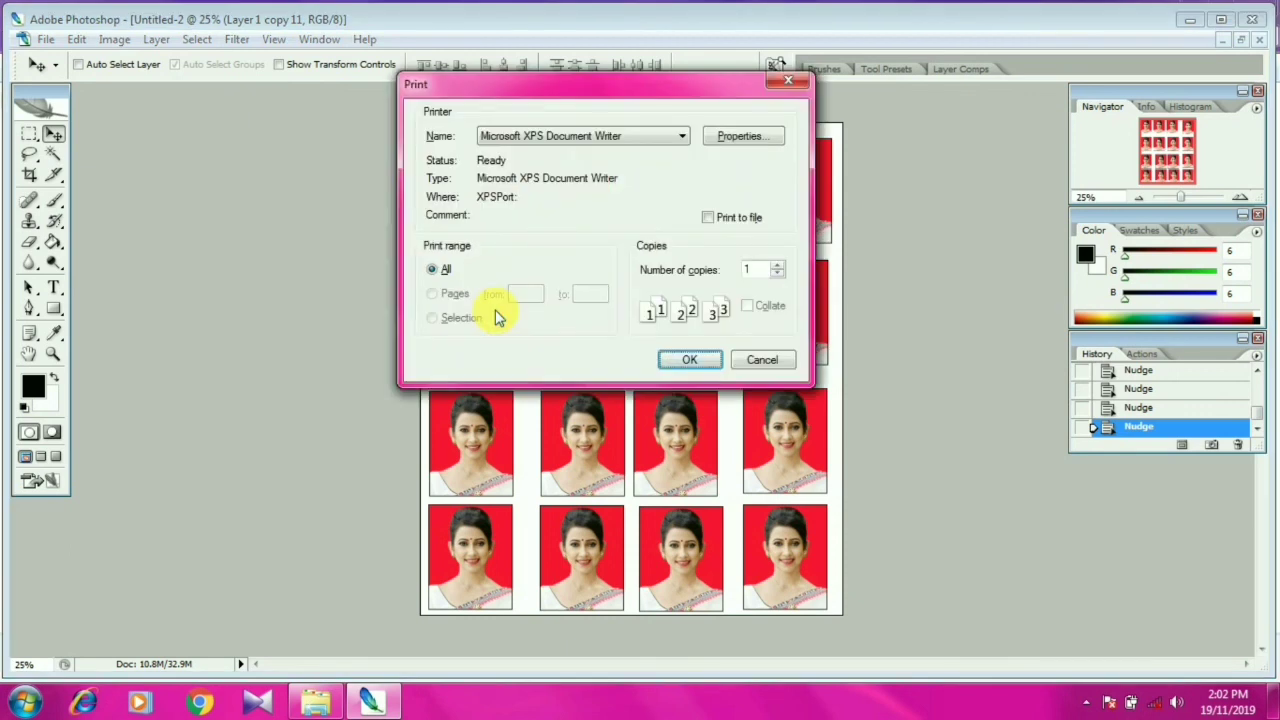
- Cancel the Print dialog without printing and minimize Photoshop
drag(586, 77, 243, 170)
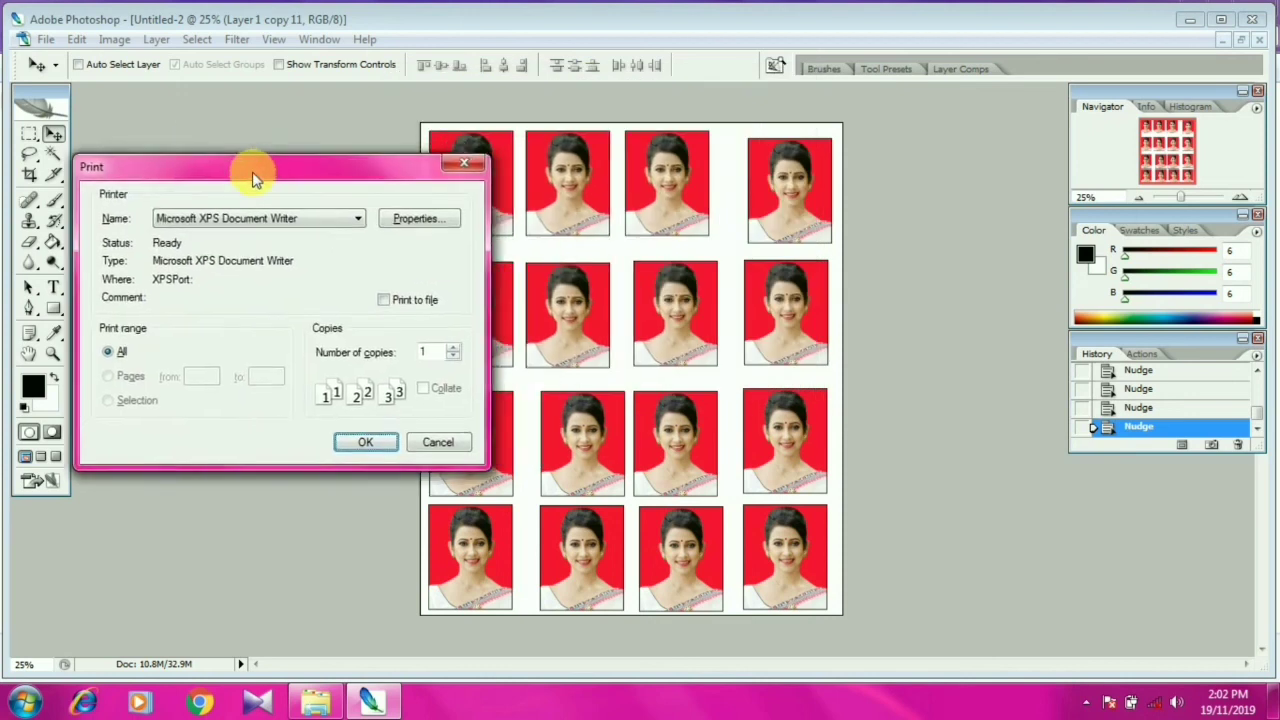
click(441, 175)
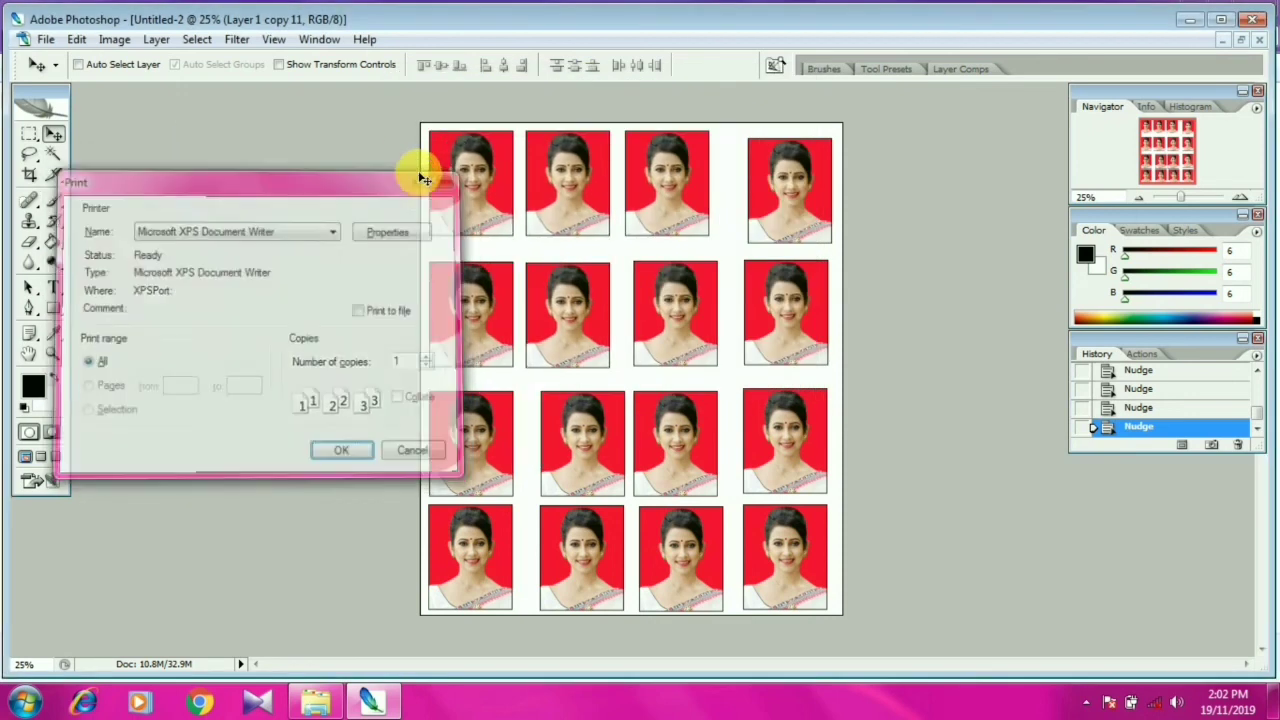
click(1192, 20)
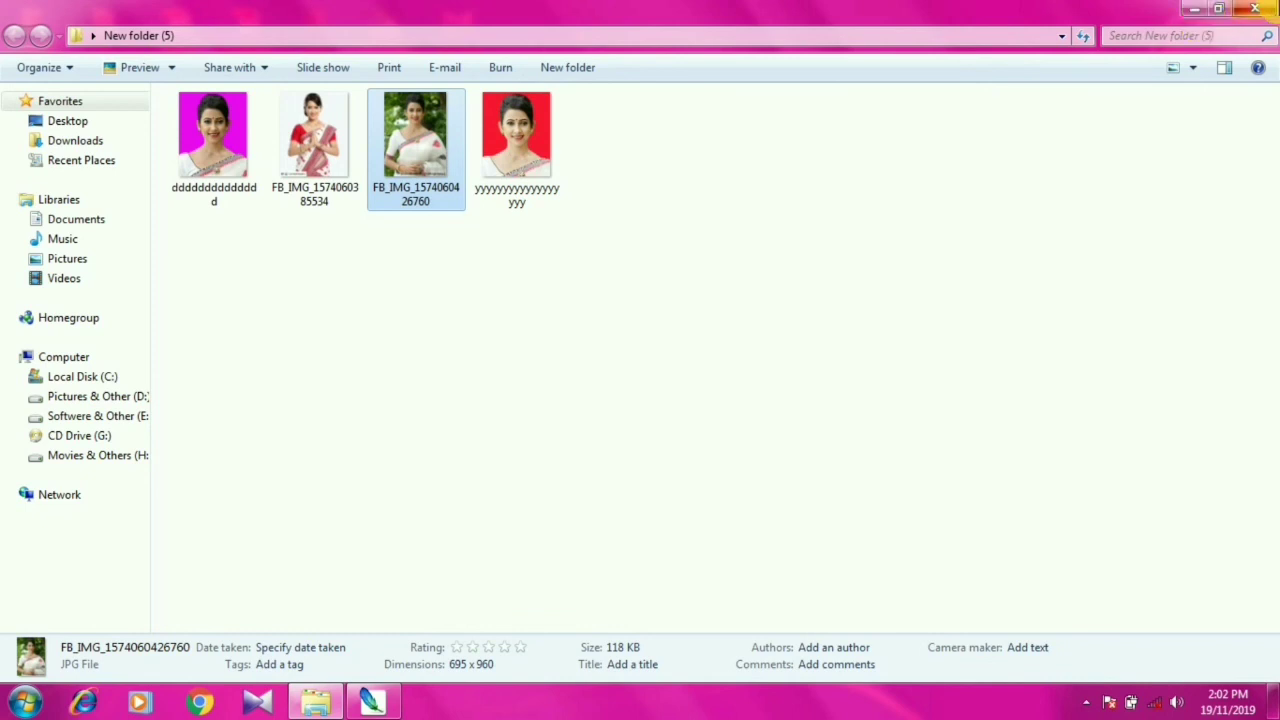
- Close the New folder (5) window and refresh the desktop
click(1258, 8)
right_click(929, 114)
click(957, 165)
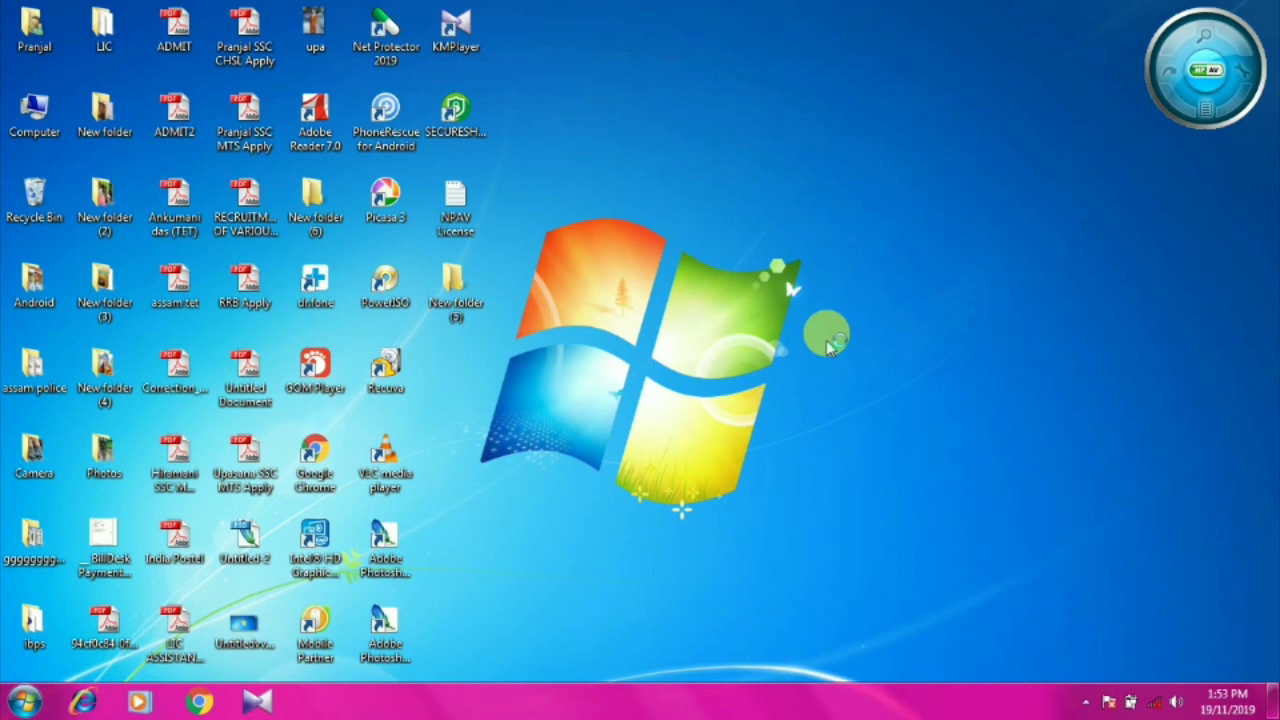